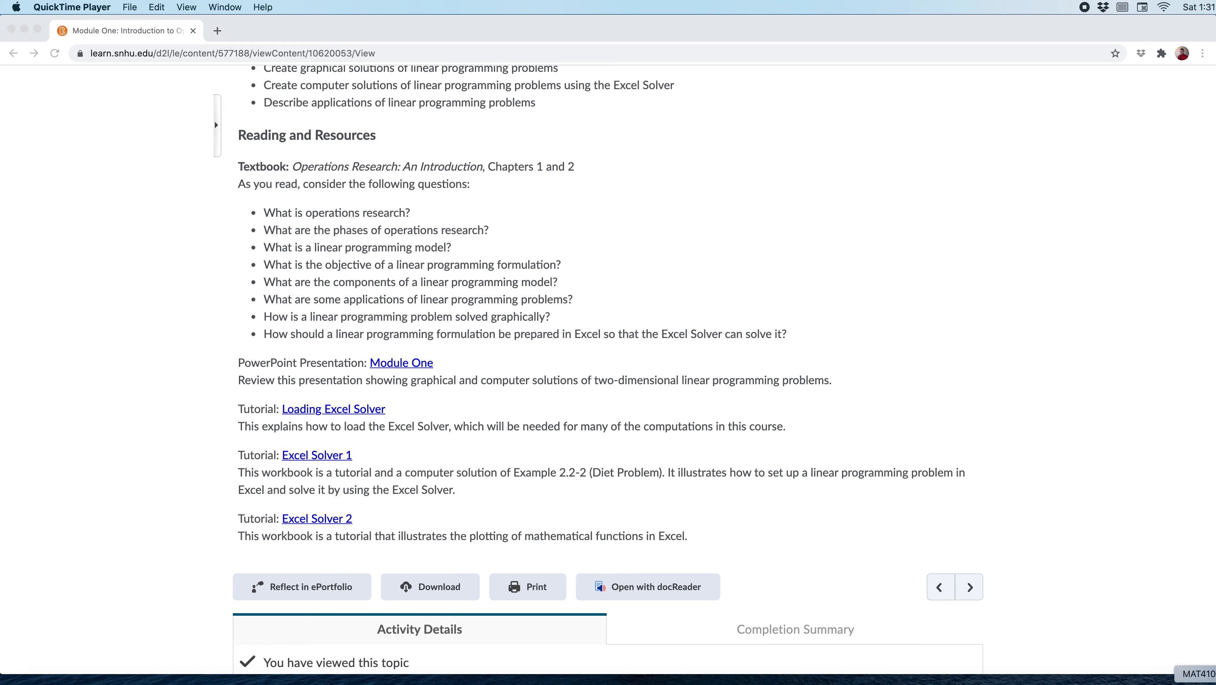
Switch from the browser to Excel and bring the mat410_module_one_excelsolvertutorial1 workbook to the front.
{"action": "left_click", "coordinate": [1179, 683]}
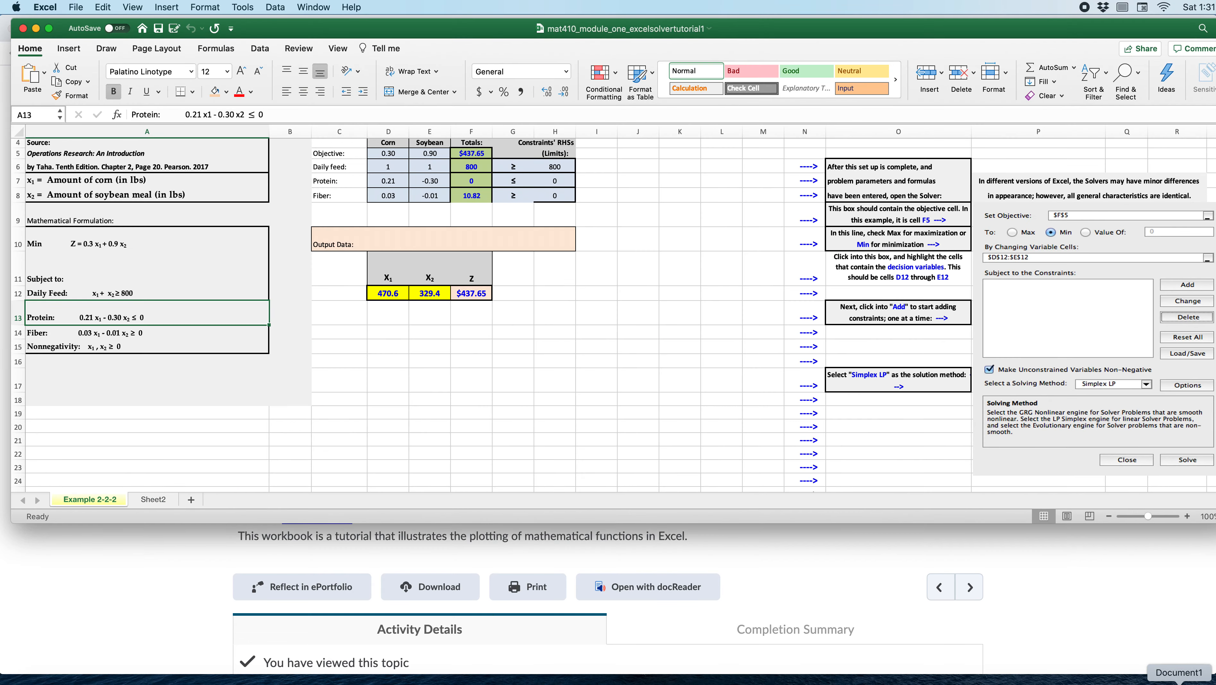
{"action": "key", "text": "ctrl+Up"}
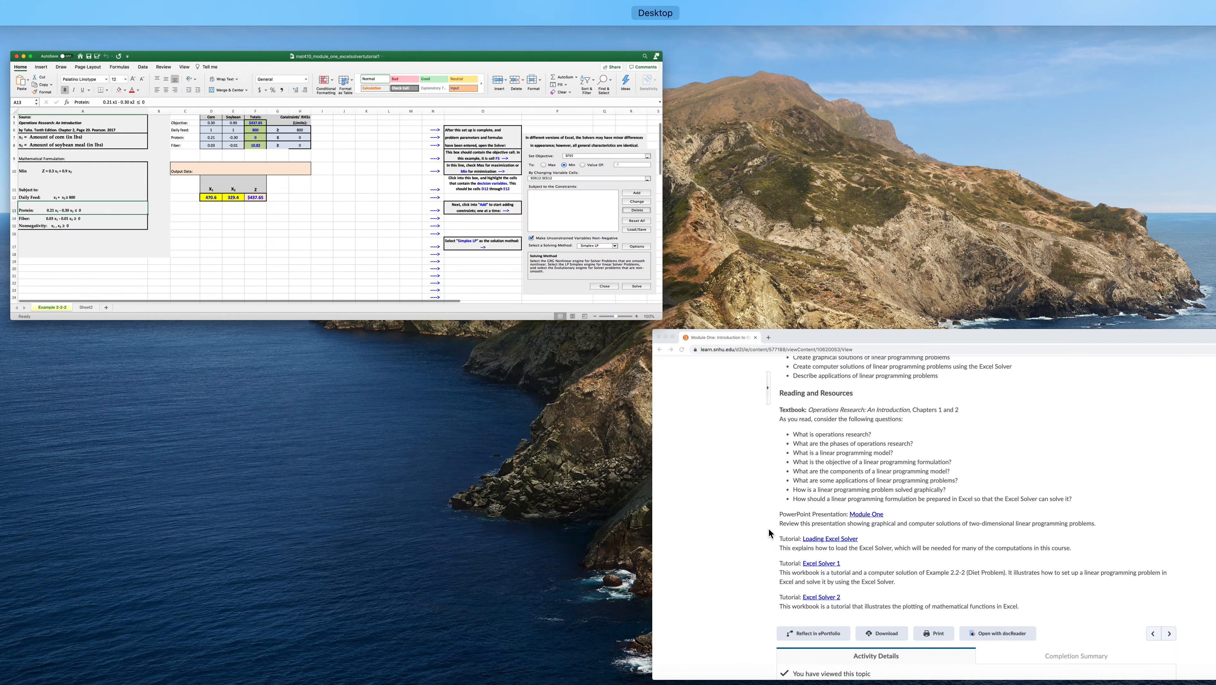
{"action": "left_click", "coordinate": [450, 142]}
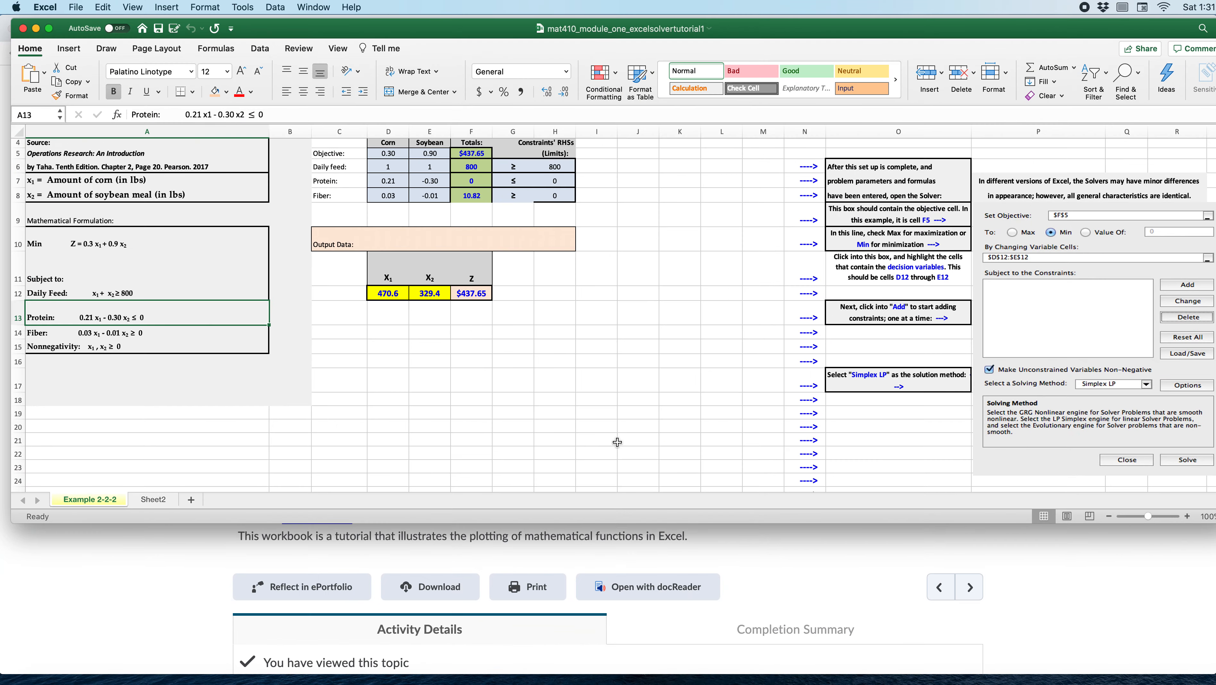
Return to the heading of the Example 2-2-2 sheet and examine the diet problem's formulation and input data.
{"action": "scroll", "coordinate": [580, 423], "scroll_direction": "down", "scroll_amount": 1}
{"action": "left_click", "coordinate": [580, 423]}
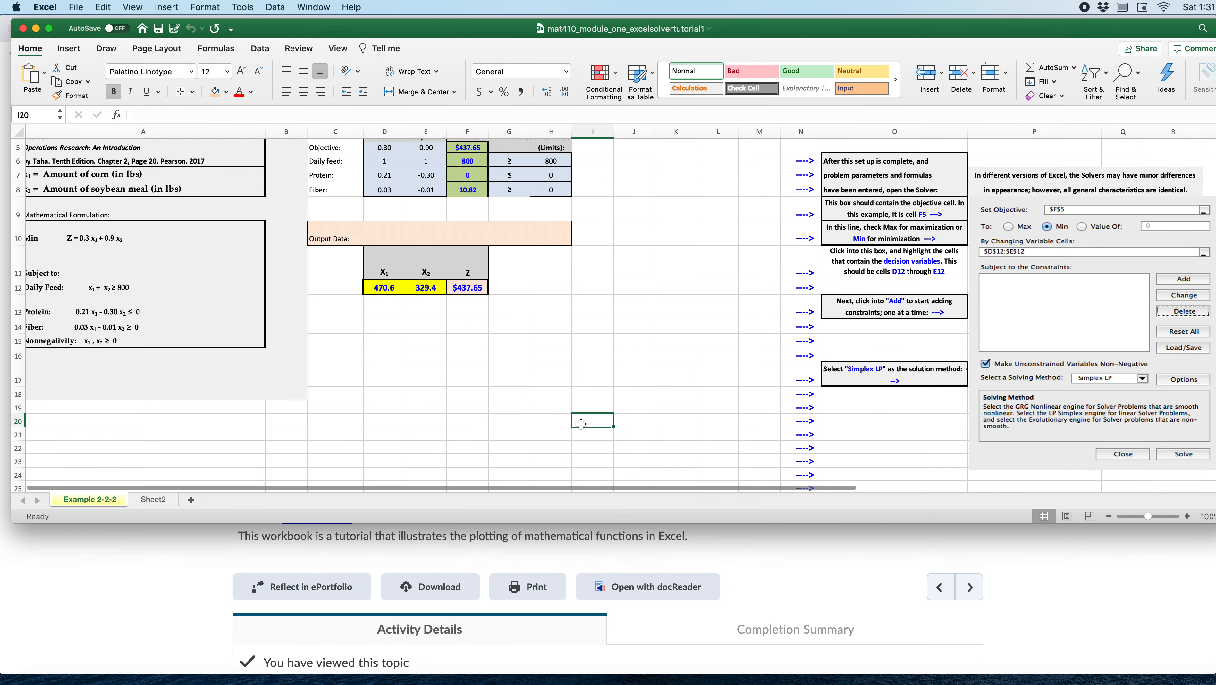
{"action": "key", "text": "Home"}
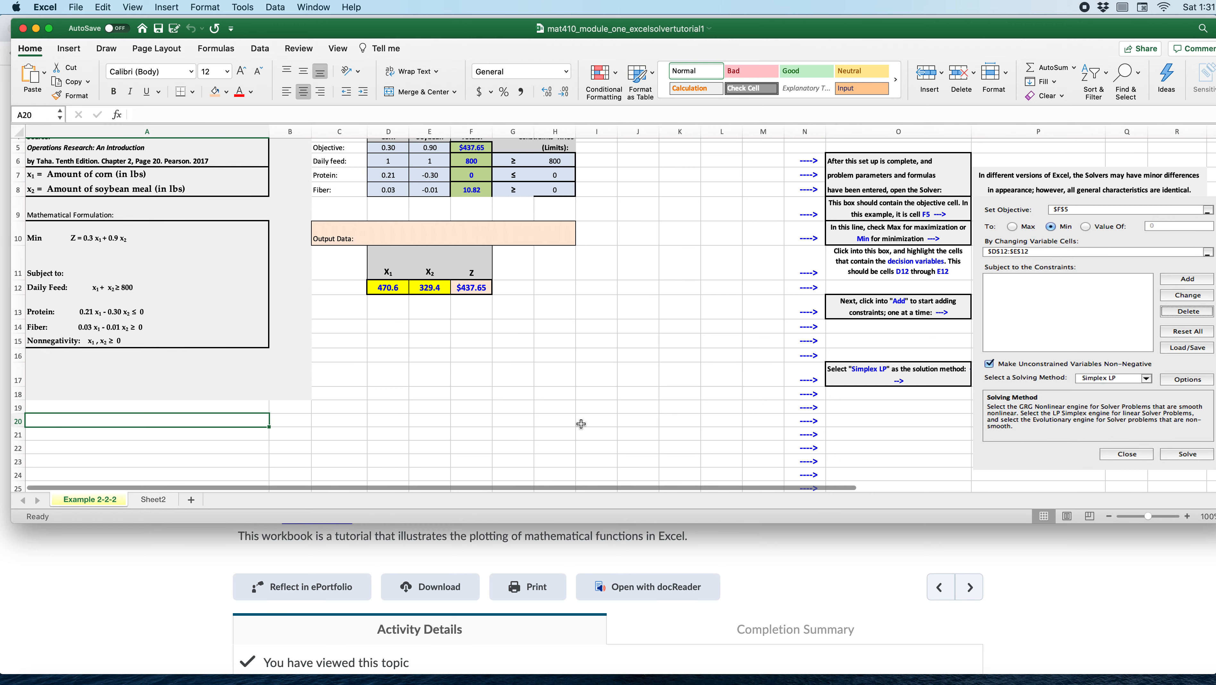
{"action": "key", "text": "Up"}
{"action": "key", "text": "Up"}
{"action": "key", "text": "Up"}
{"action": "key", "text": "Up"}
{"action": "key", "text": "Up"}
{"action": "key", "text": "Up"}
{"action": "key", "text": "Up"}
{"action": "key", "text": "Up"}
{"action": "key", "text": "Up"}
{"action": "key", "text": "Up"}
{"action": "key", "text": "Up"}
{"action": "key", "text": "Up"}
{"action": "key", "text": "Up"}
{"action": "key", "text": "Up"}
{"action": "key", "text": "Up"}
{"action": "key", "text": "Up"}
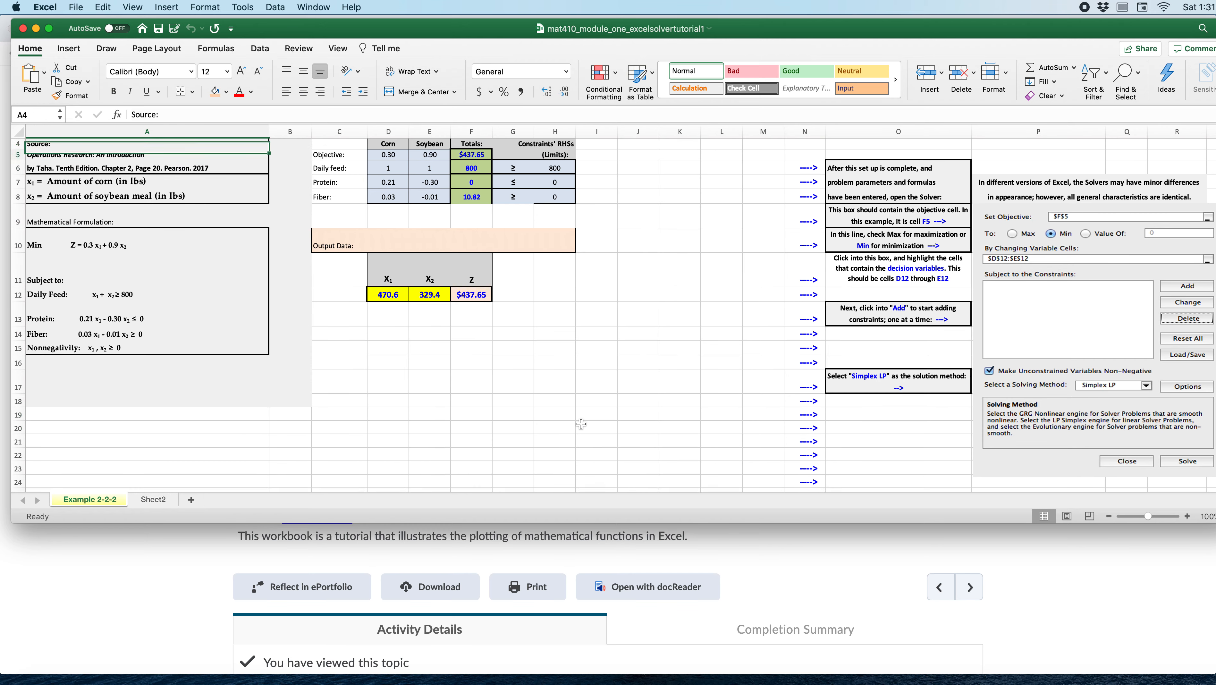
{"action": "key", "text": "Up"}
{"action": "key", "text": "Up"}
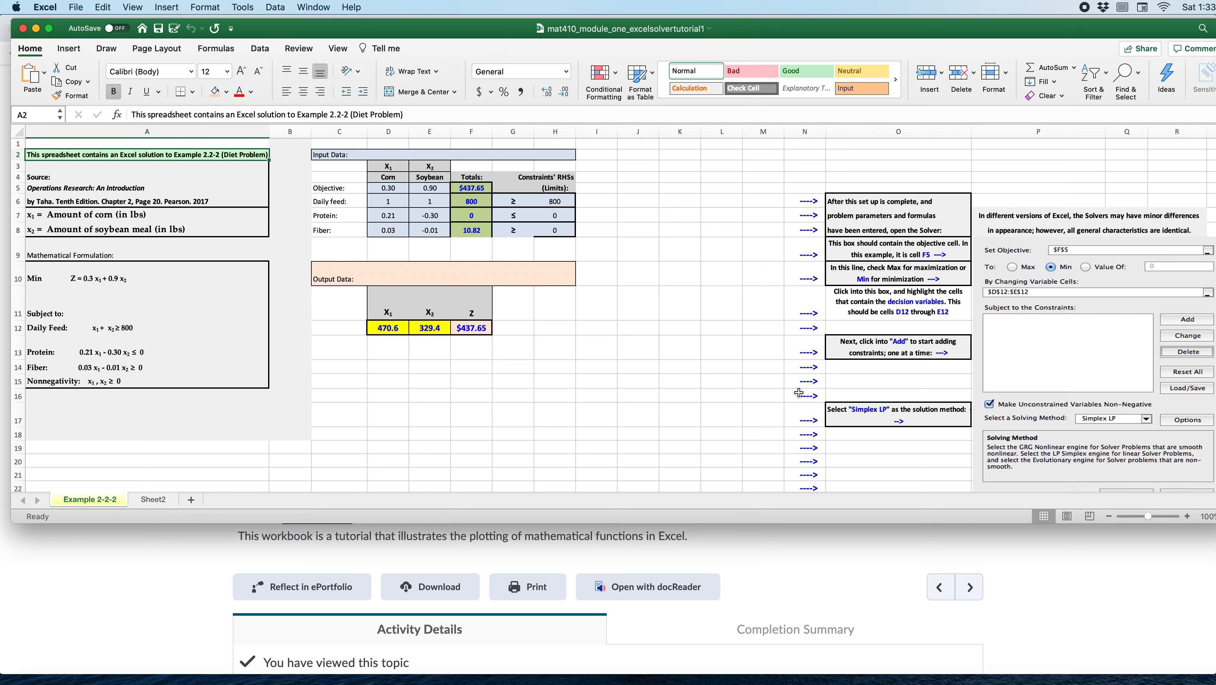
Read through the Solver setup and constraint instructions beside the Example 2-2-2 tables.
{"action": "scroll", "coordinate": [918, 291], "scroll_direction": "down", "scroll_amount": 5}
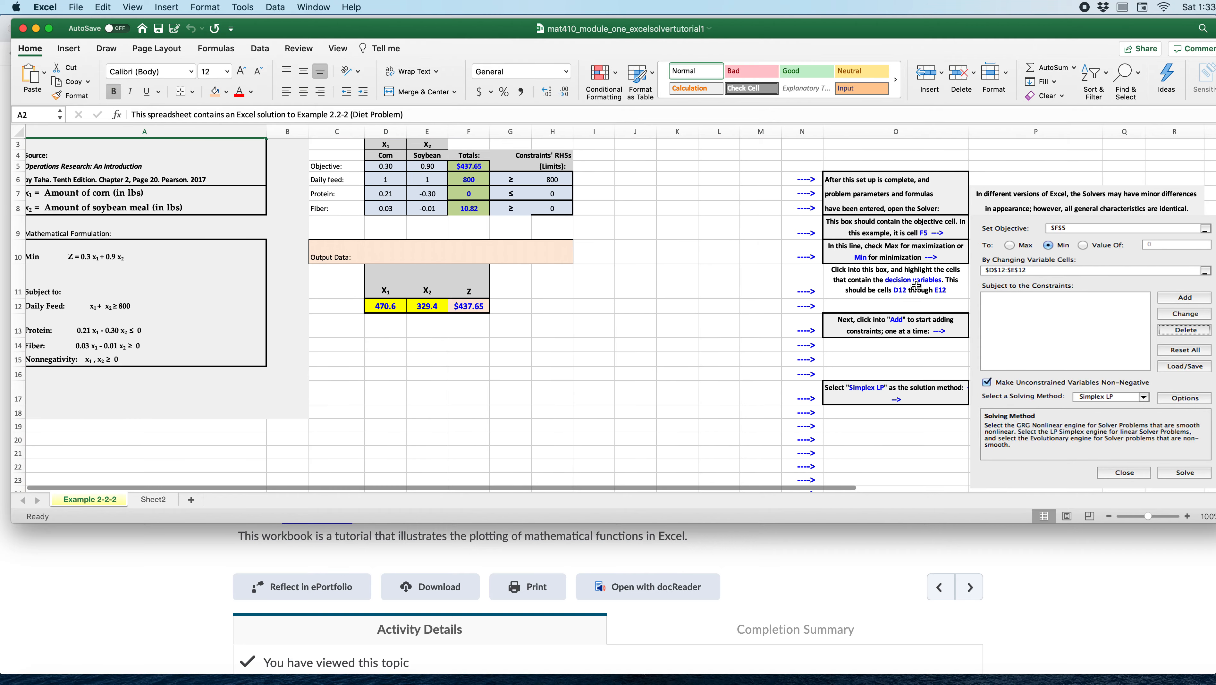
{"action": "scroll", "coordinate": [916, 285], "scroll_direction": "down", "scroll_amount": 12}
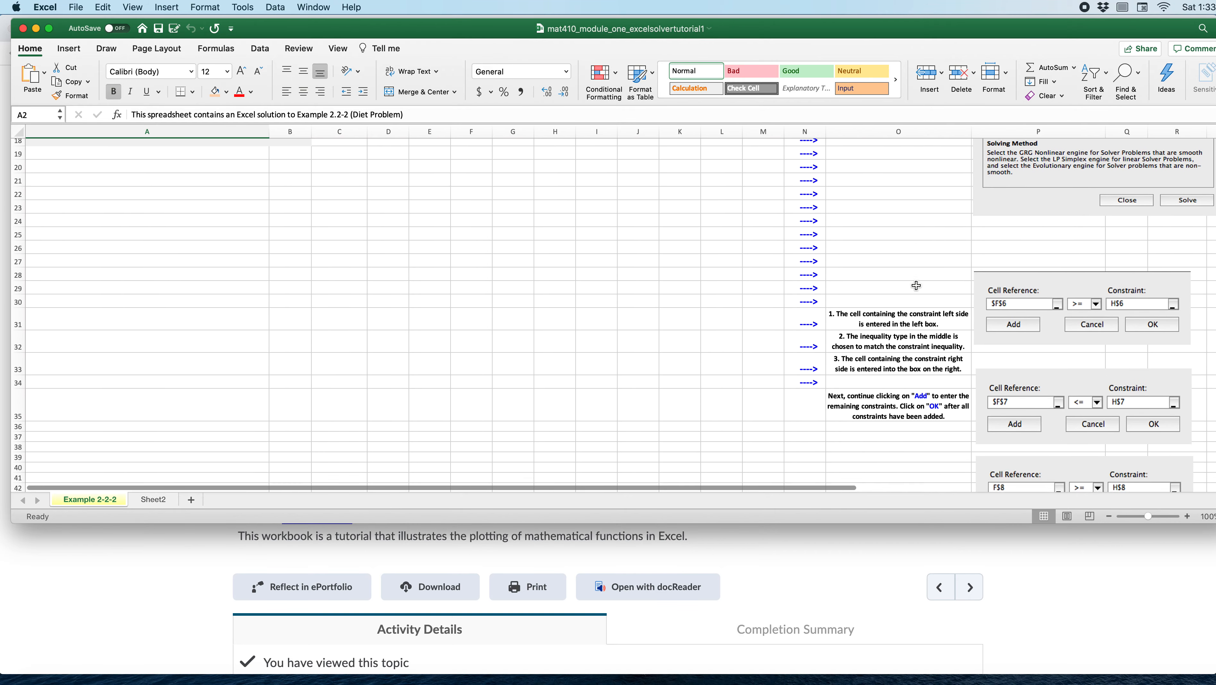
{"action": "scroll", "coordinate": [915, 285], "scroll_direction": "down", "scroll_amount": 5}
{"action": "scroll", "coordinate": [915, 285], "scroll_direction": "up", "scroll_amount": 15}
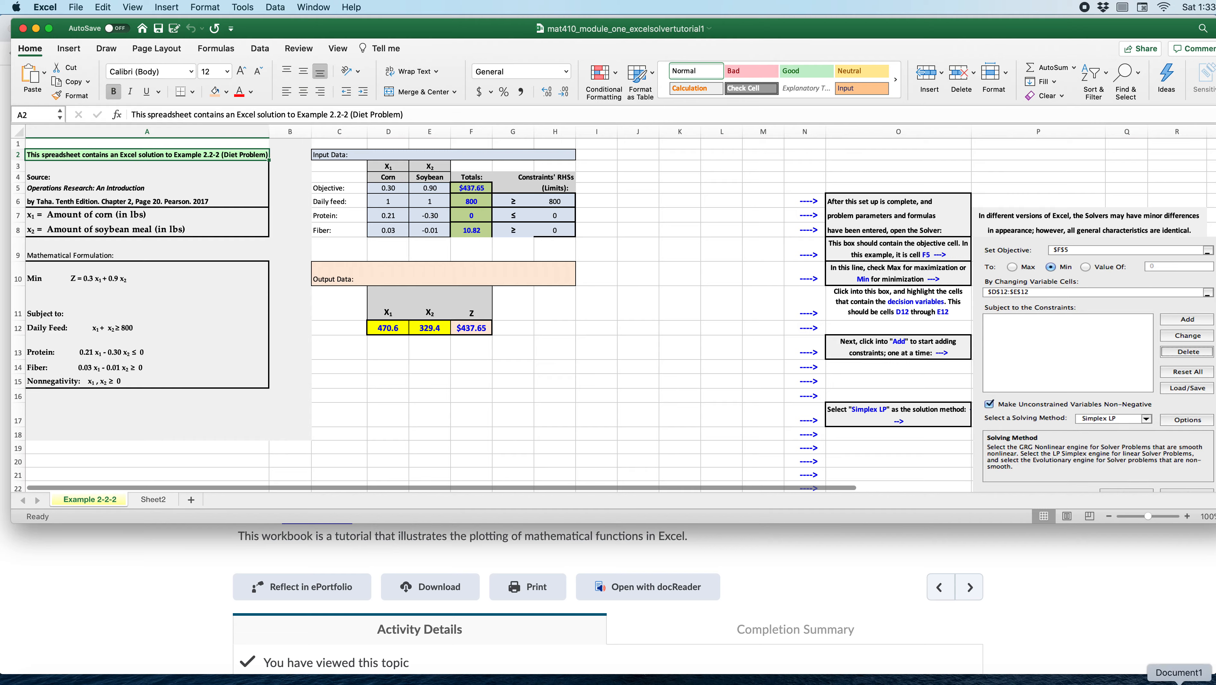
Switch to the MAT410 Week 1 Ex workbook and bring the row labels of its input table fully into view.
{"action": "left_click", "coordinate": [1208, 684]}
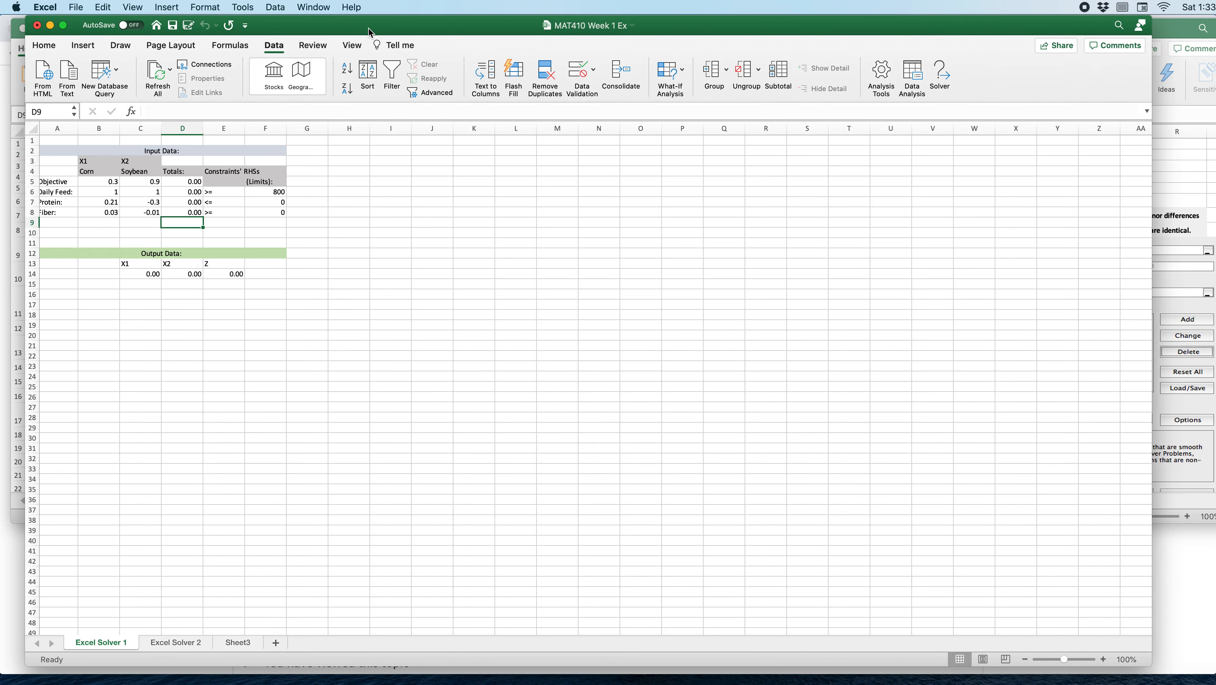
{"action": "left_click_drag", "start_coordinate": [369, 28], "coordinate": [359, 27]}
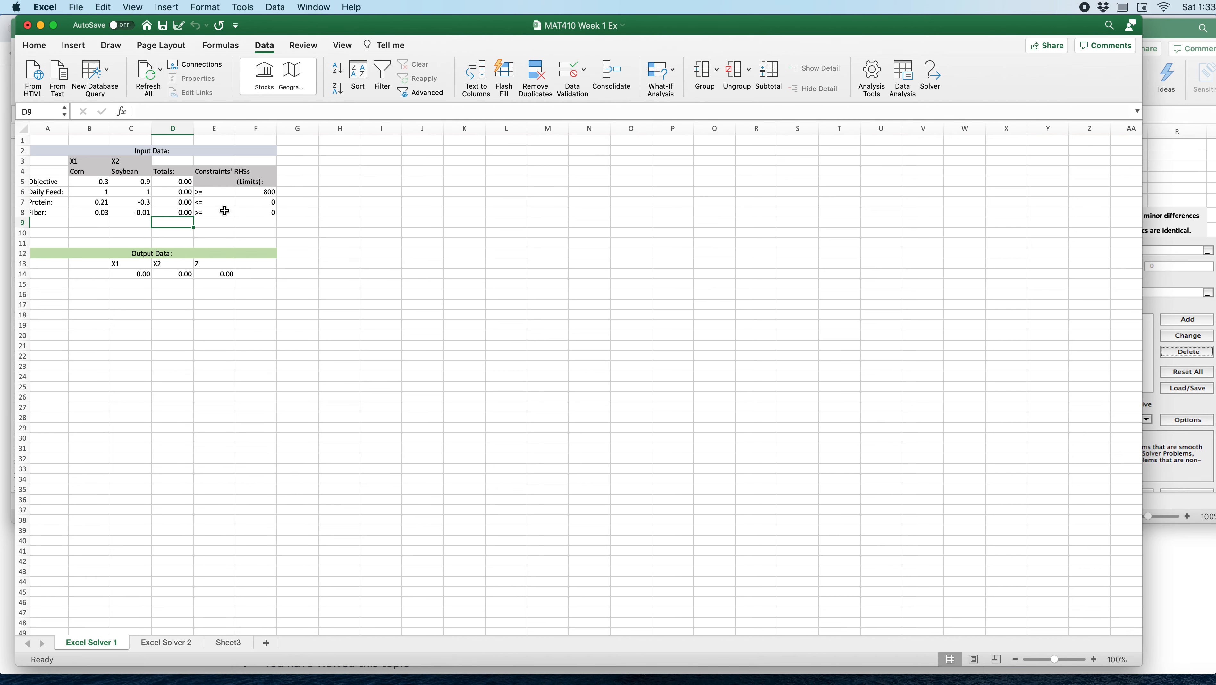
{"action": "left_click", "coordinate": [198, 210]}
{"action": "key", "text": "Left"}
{"action": "key", "text": "Left"}
{"action": "key", "text": "Left"}
{"action": "key", "text": "Left"}
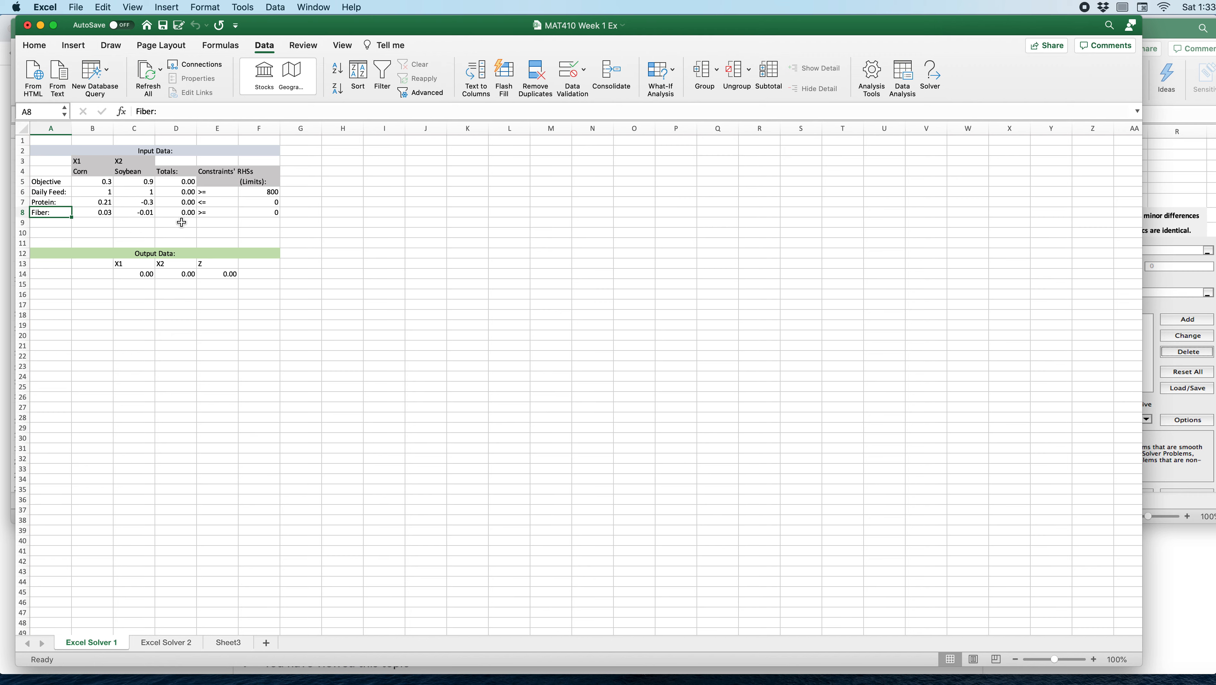
Examine the Corn and Soybean coefficients in the Objective row of the input table.
{"action": "left_click", "coordinate": [93, 182]}
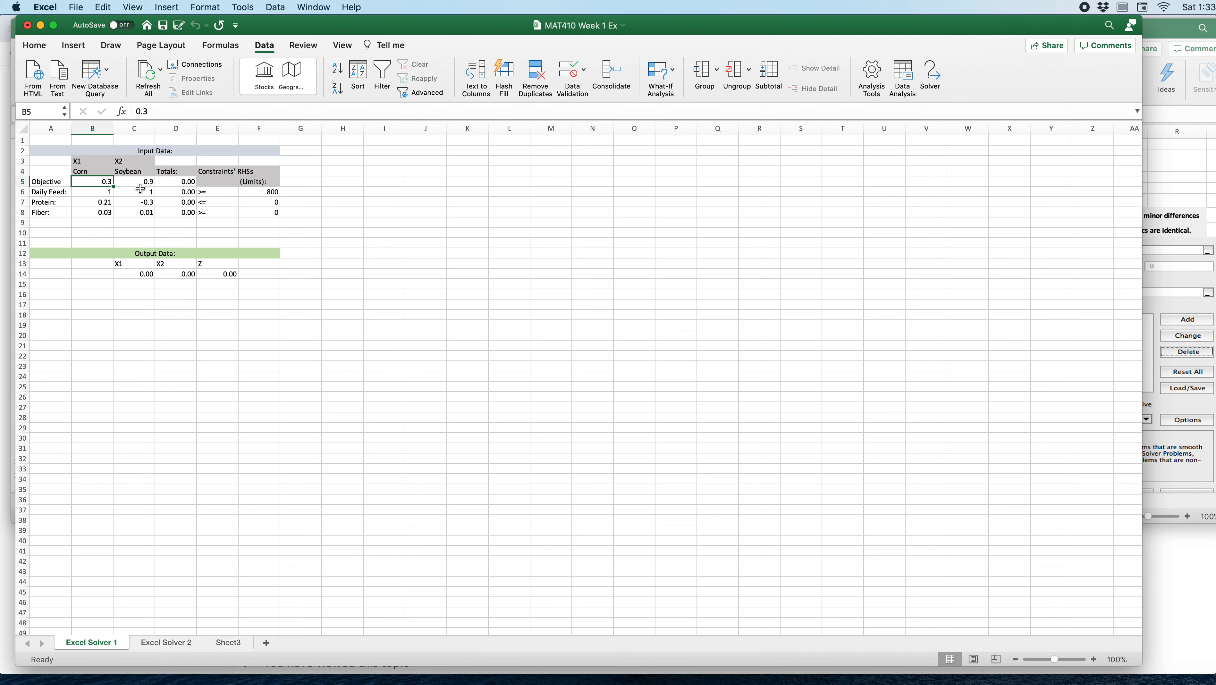
{"action": "scroll", "coordinate": [132, 188], "scroll_direction": "right", "scroll_amount": 1}
{"action": "key", "text": "Left"}
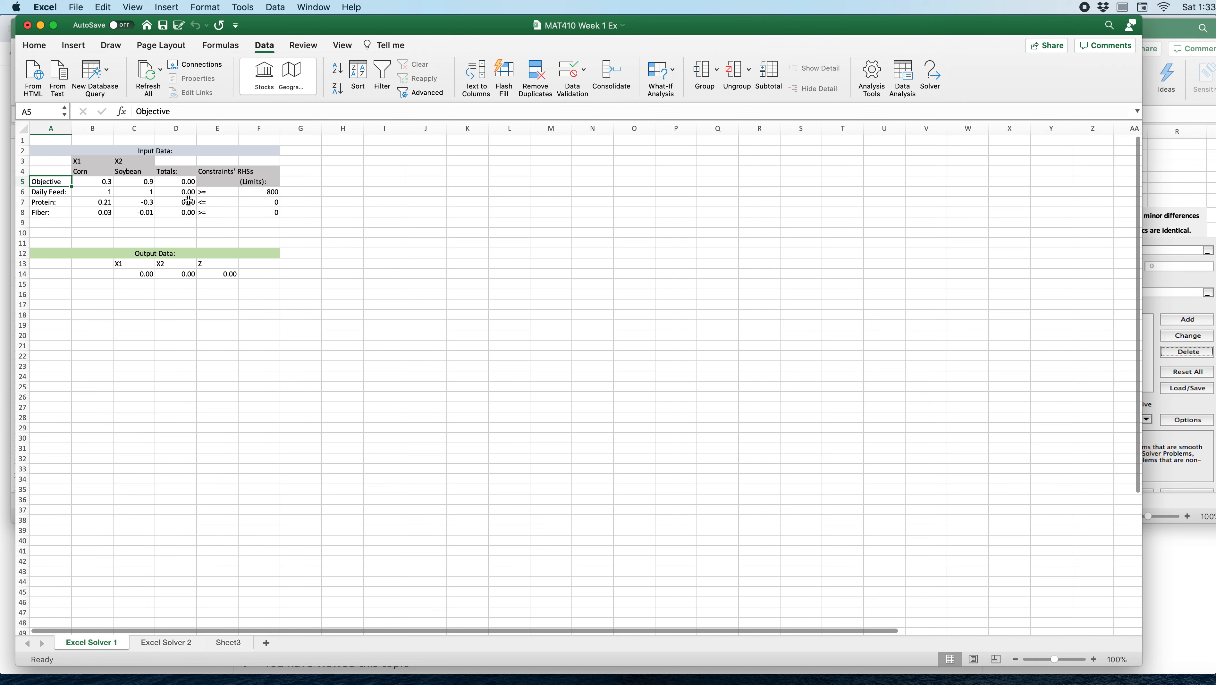
{"action": "left_click", "coordinate": [122, 186]}
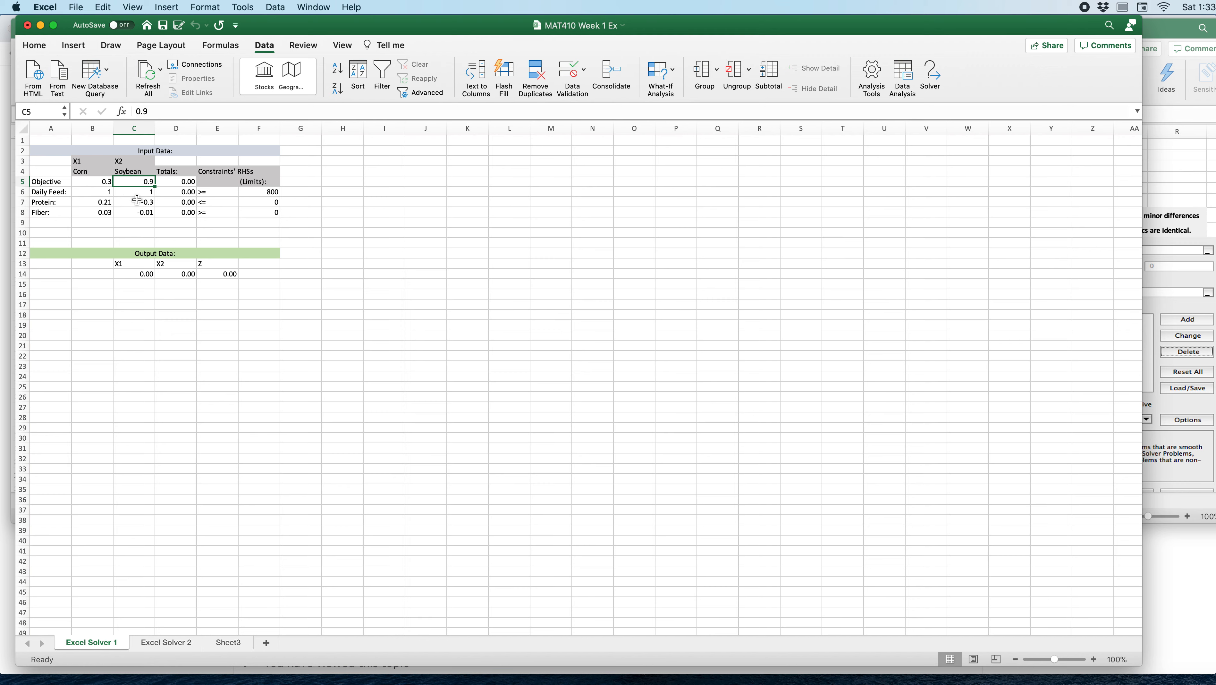
Re-enter the Objective total in D5 as the formula =B5*C14+C5*D14.
{"action": "key", "text": "Right"}
{"action": "scroll", "coordinate": [141, 201], "scroll_direction": "down", "scroll_amount": 1}
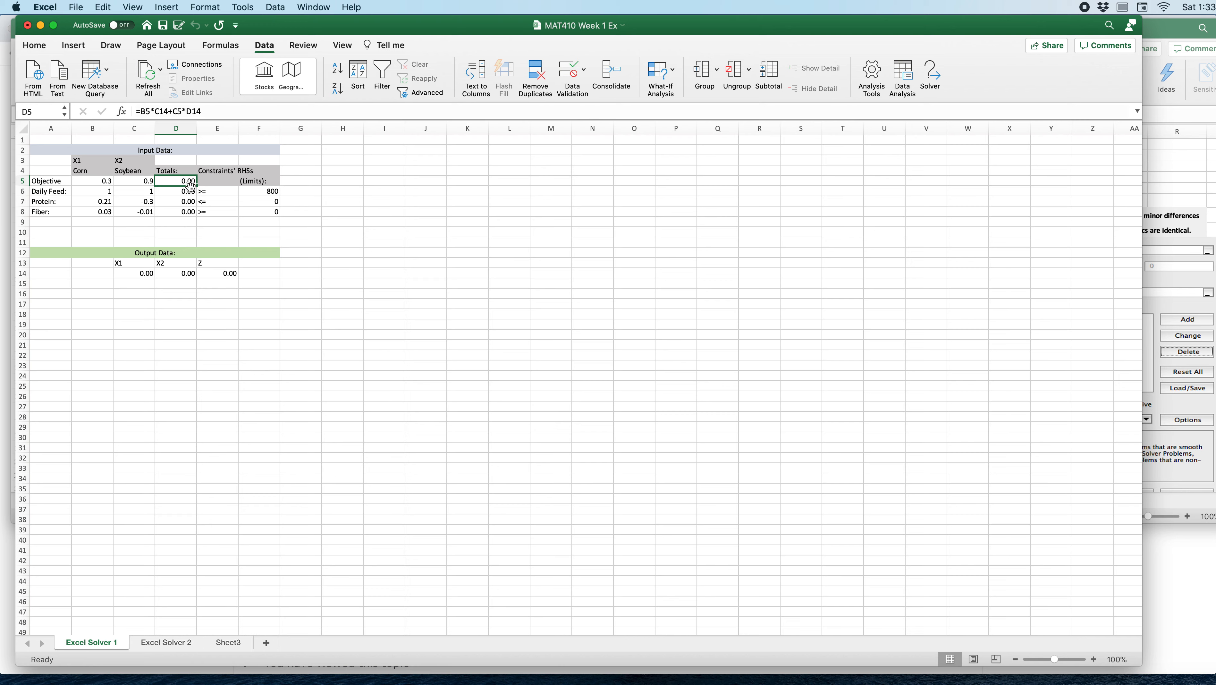
{"action": "left_click_drag", "start_coordinate": [215, 113], "coordinate": [139, 113]}
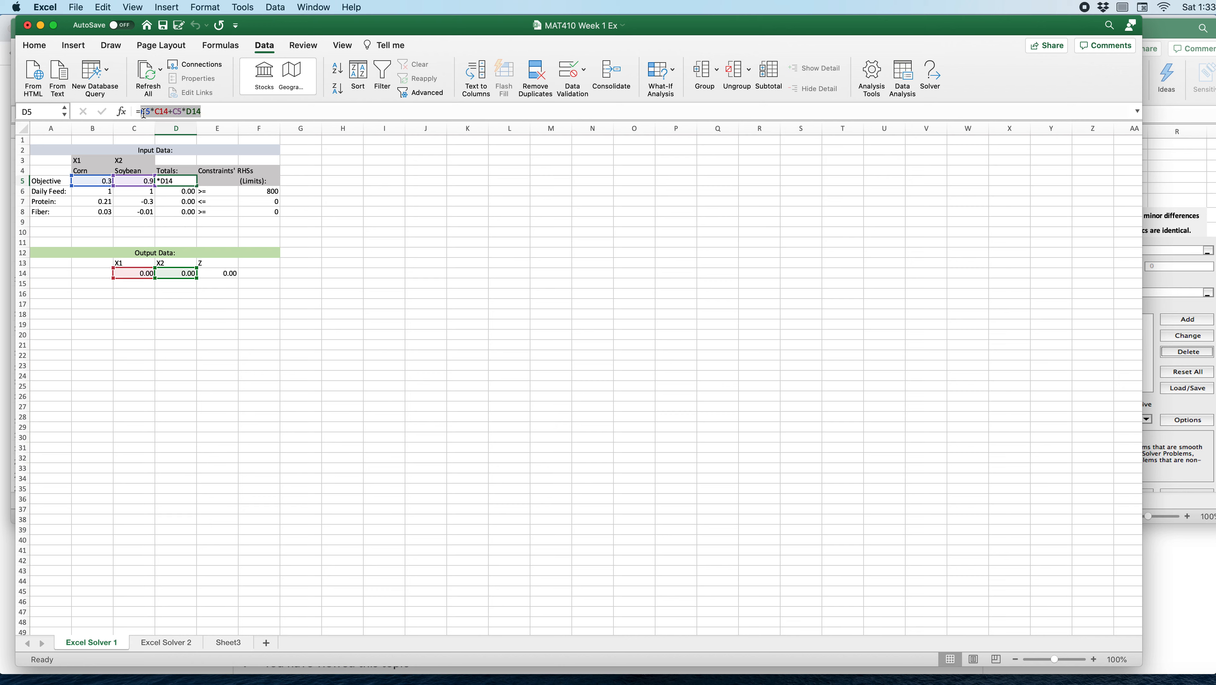
{"action": "key", "text": "BackSpace"}
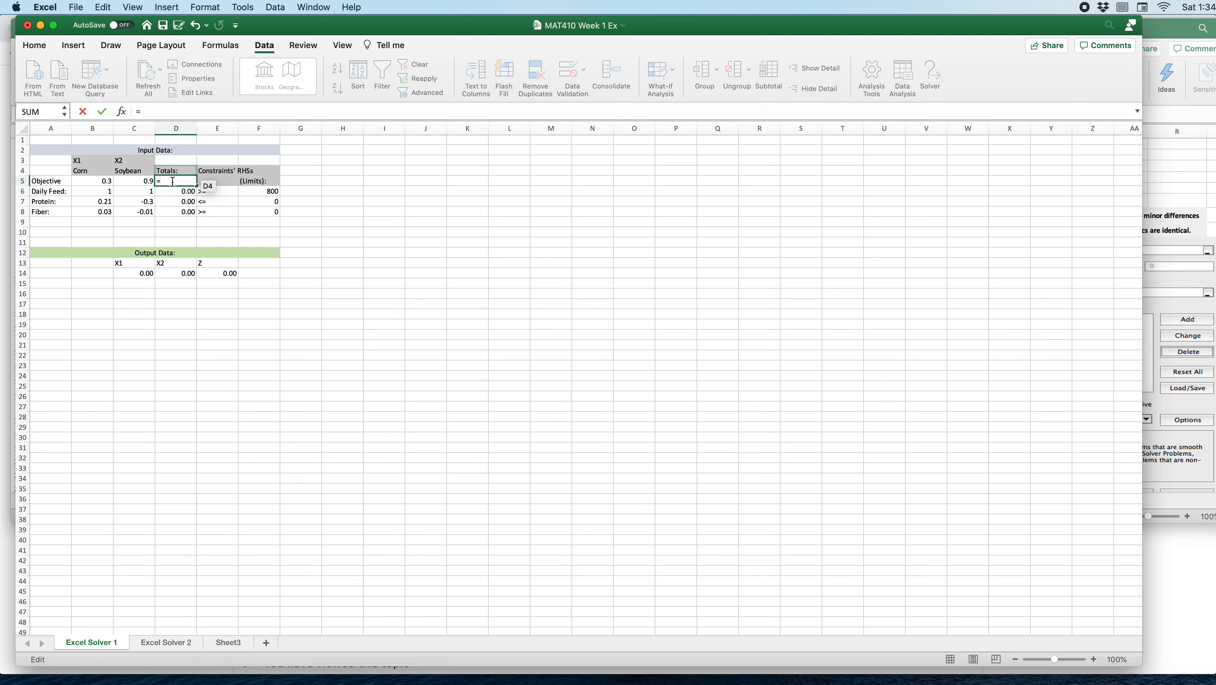
{"action": "left_click", "coordinate": [86, 181]}
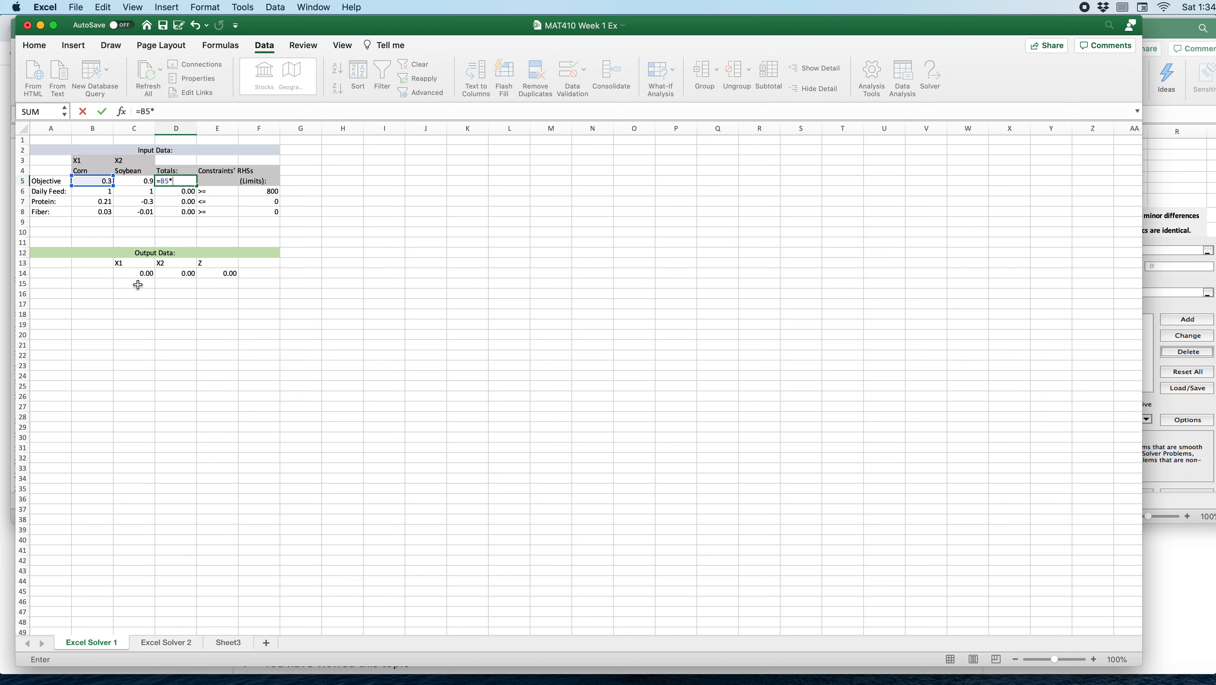
{"action": "left_click", "coordinate": [138, 273]}
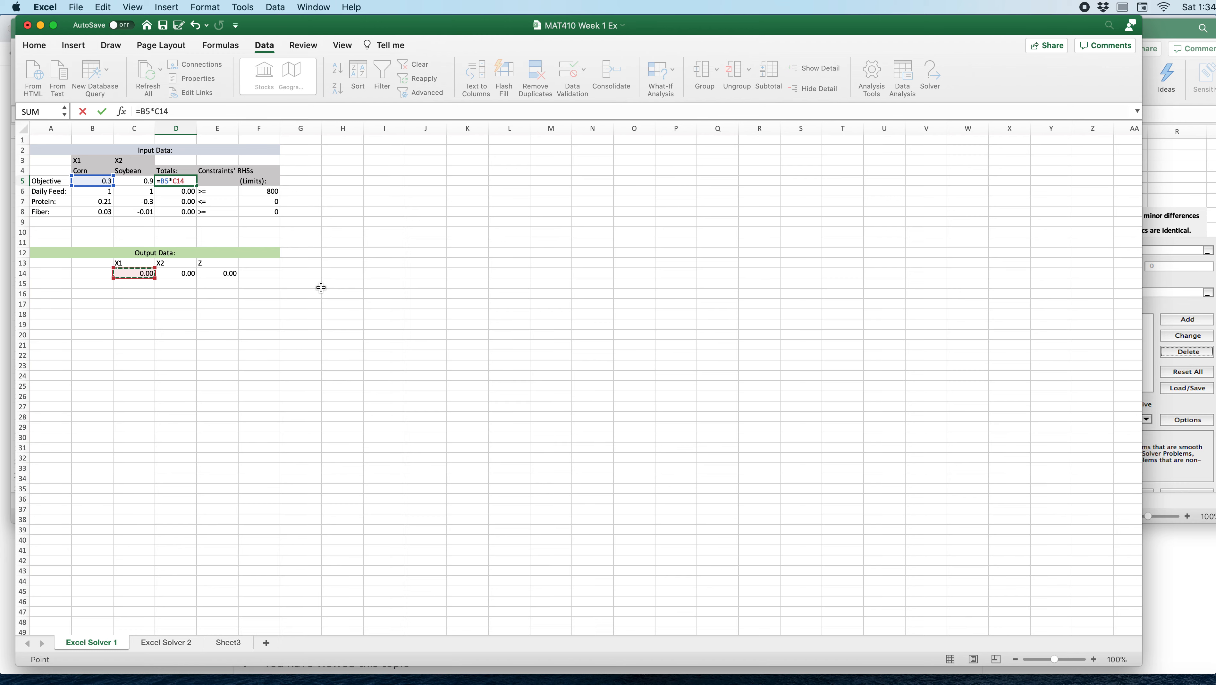
{"action": "type", "text": "+"}
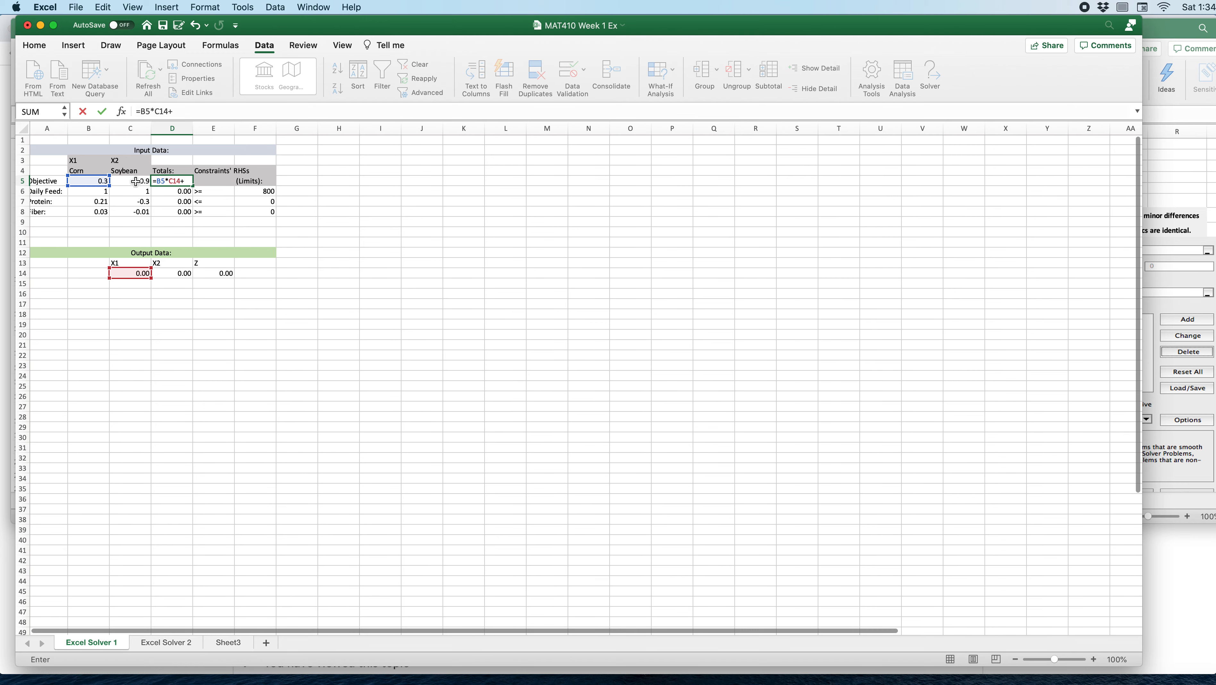
{"action": "left_click", "coordinate": [148, 182]}
{"action": "type", "text": "*"}
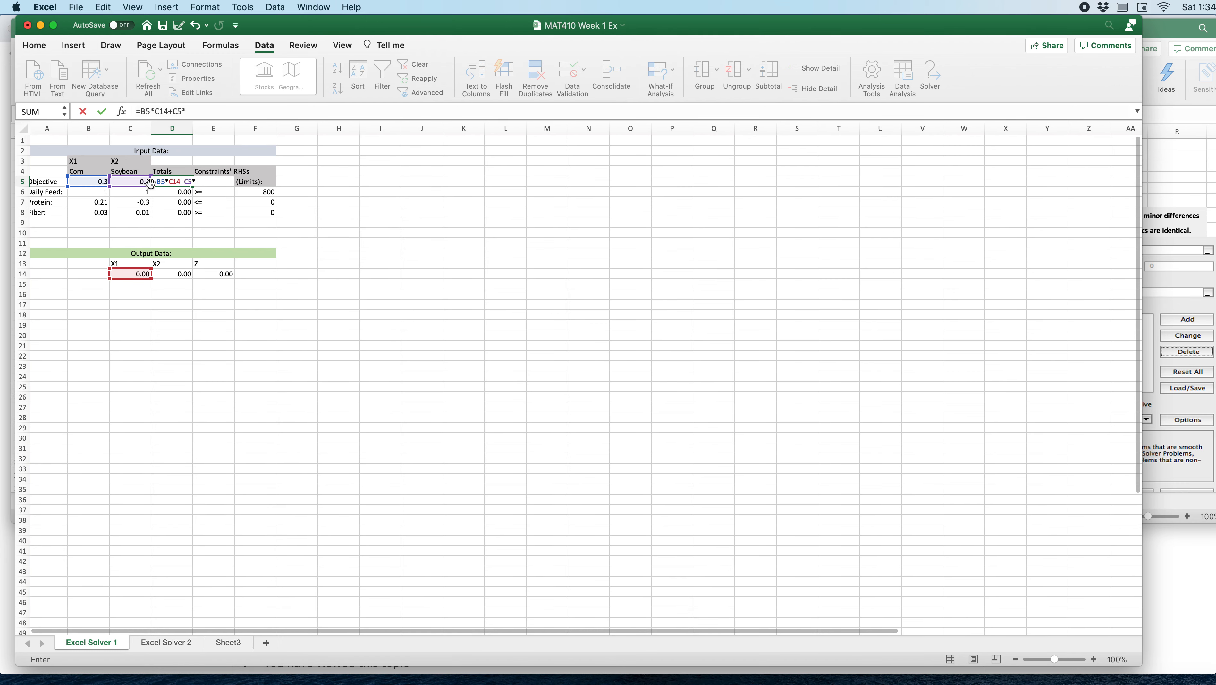
{"action": "left_click", "coordinate": [180, 274]}
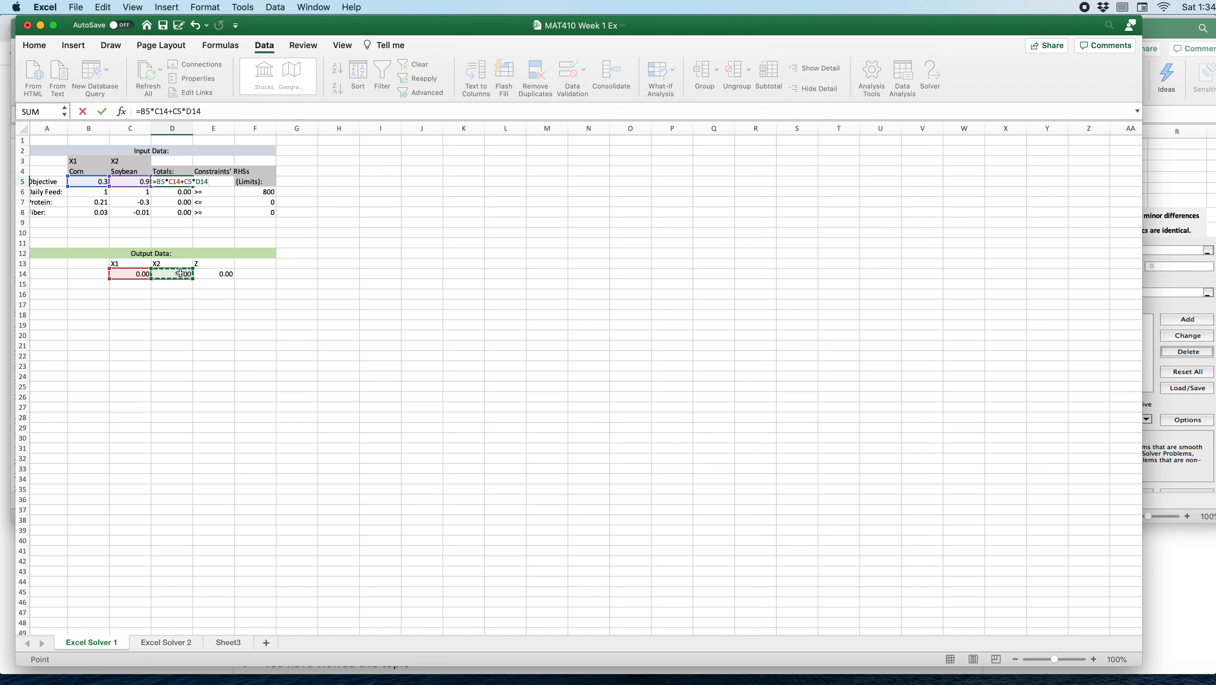
{"action": "key", "text": "Return"}
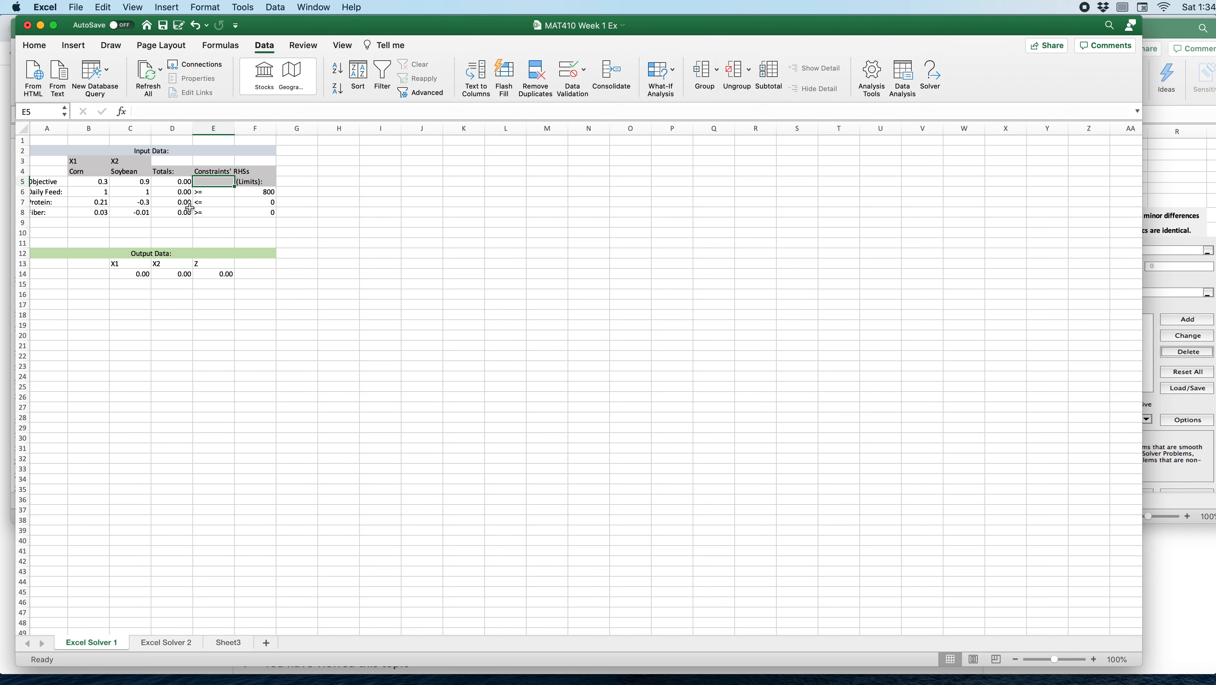
Check the Objective total's formula and examine the Daily Feed row's Corn and Soybean coefficients.
{"action": "left_click", "coordinate": [178, 182]}
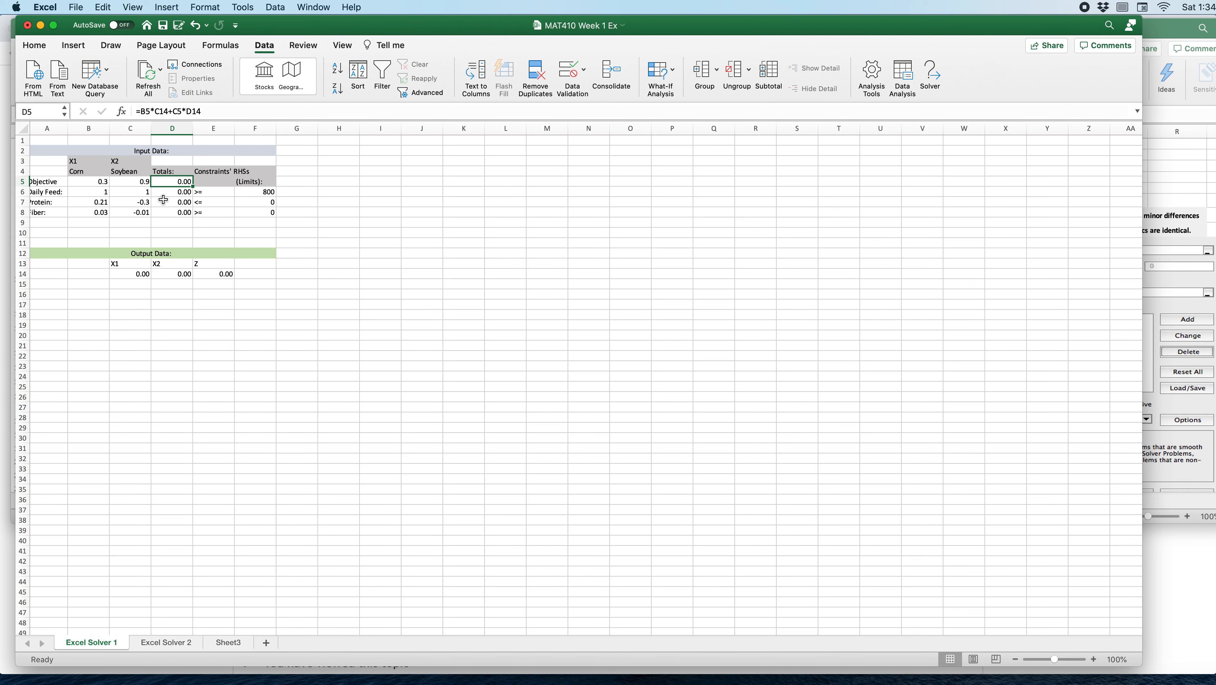
{"action": "scroll", "coordinate": [163, 199], "scroll_direction": "down", "scroll_amount": 1}
{"action": "key", "text": "Left"}
{"action": "key", "text": "Left"}
{"action": "key", "text": "Left"}
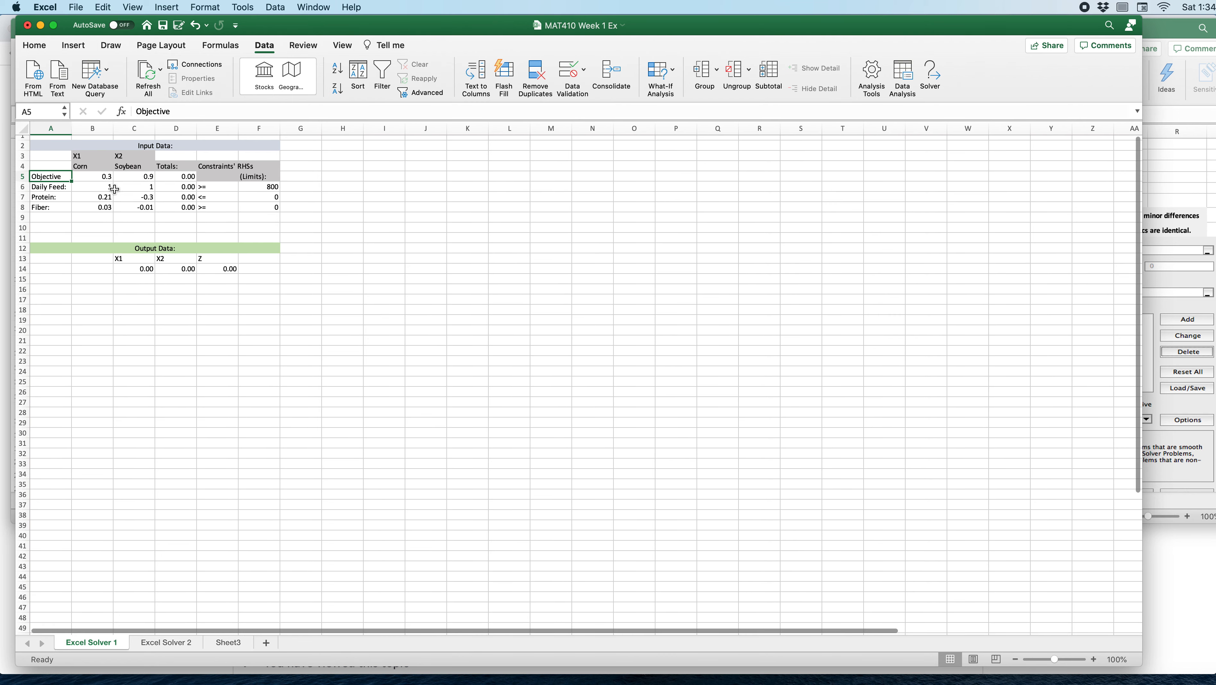
{"action": "key", "text": "Down"}
{"action": "key", "text": "Right"}
{"action": "key", "text": "Right"}
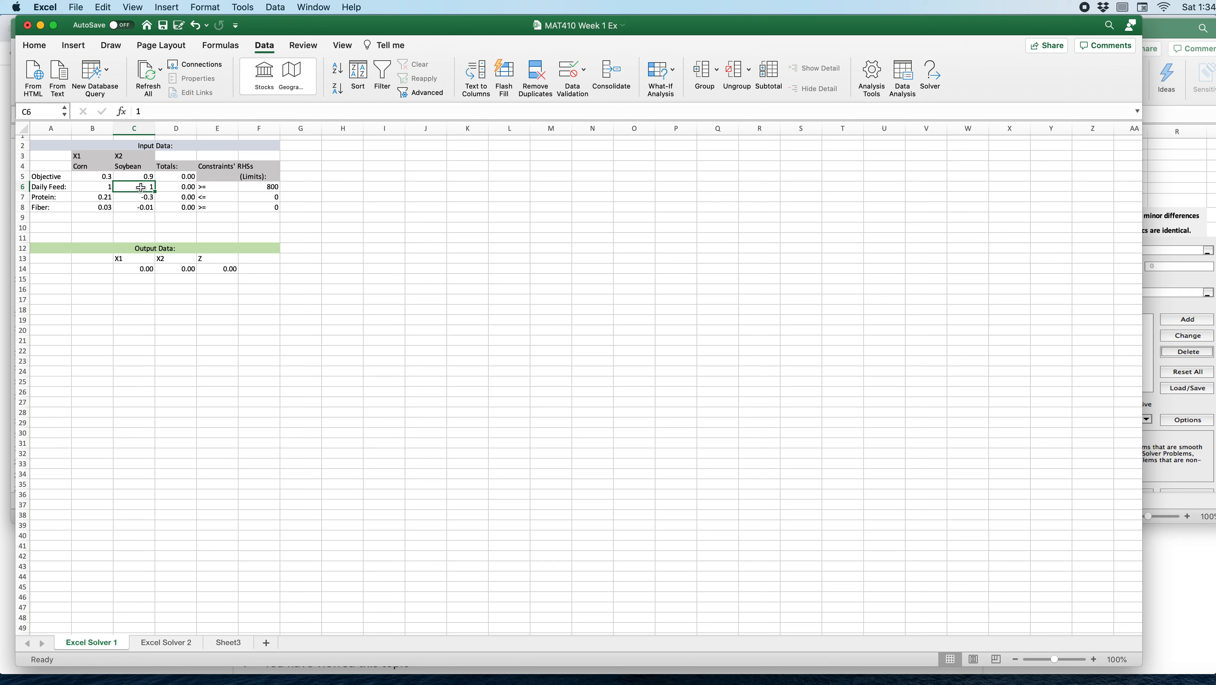
Re-enter the Daily Feed total in D6 as the formula =C14+D14.
{"action": "key", "text": "Right"}
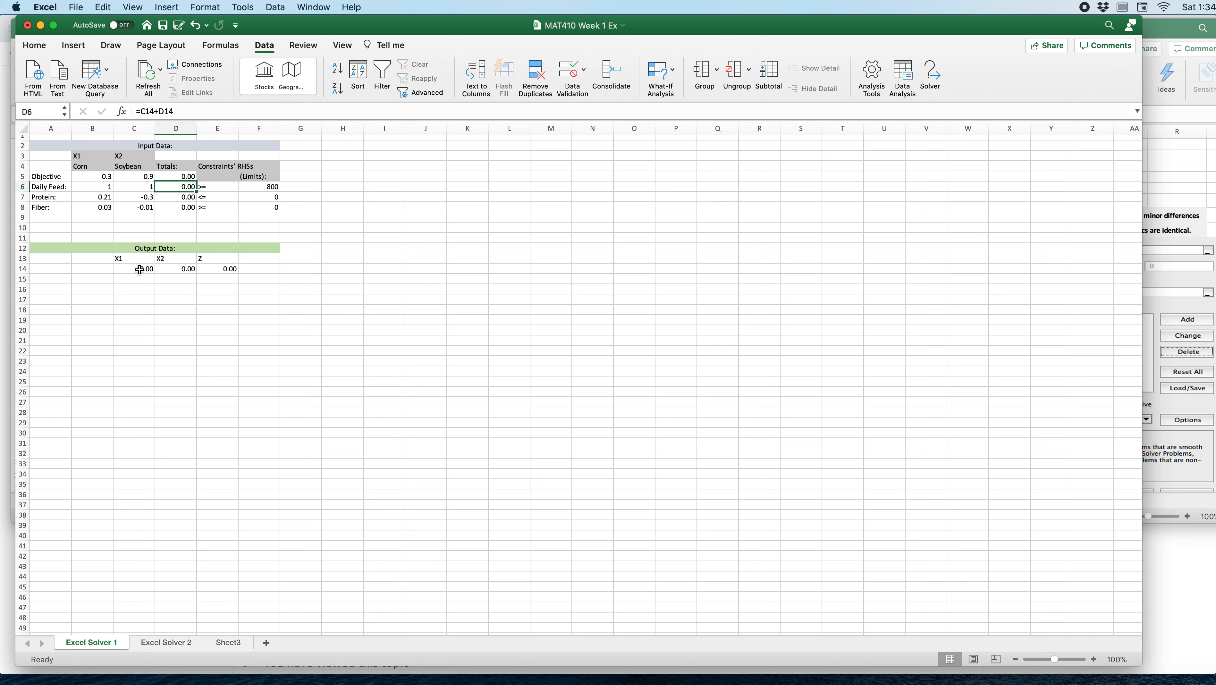
{"action": "left_click", "coordinate": [139, 270]}
{"action": "left_click", "coordinate": [190, 187]}
{"action": "left_click", "coordinate": [138, 112]}
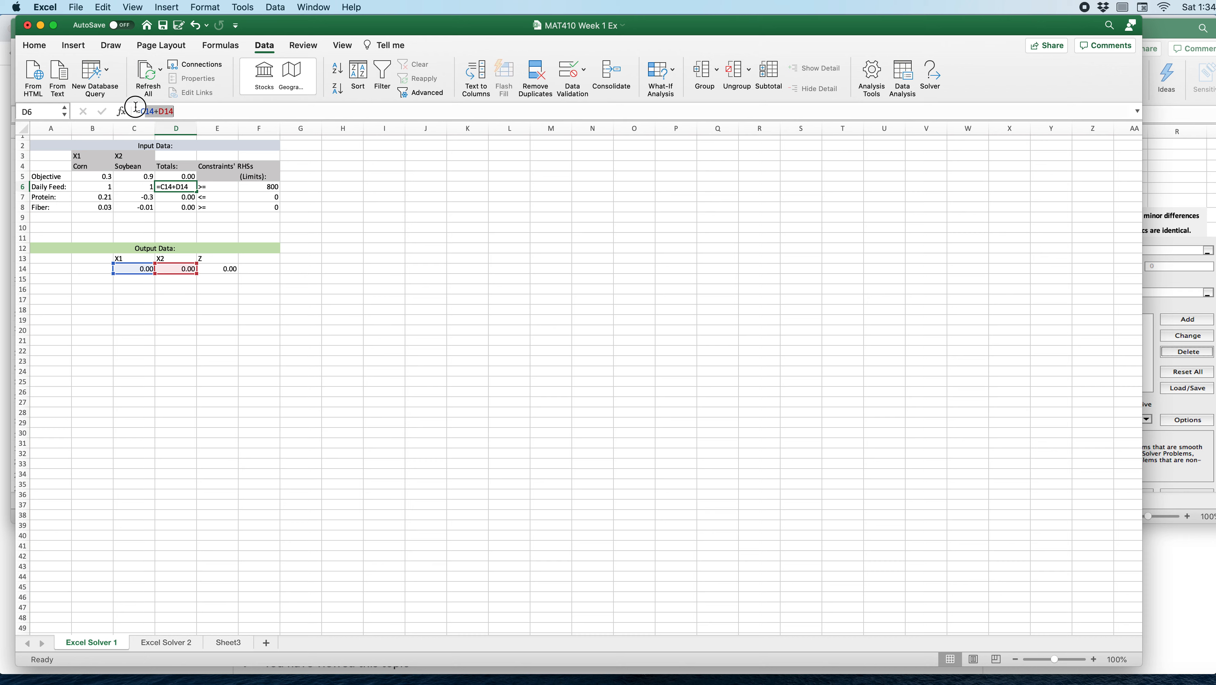
{"action": "left_click_drag", "start_coordinate": [140, 111], "coordinate": [187, 119]}
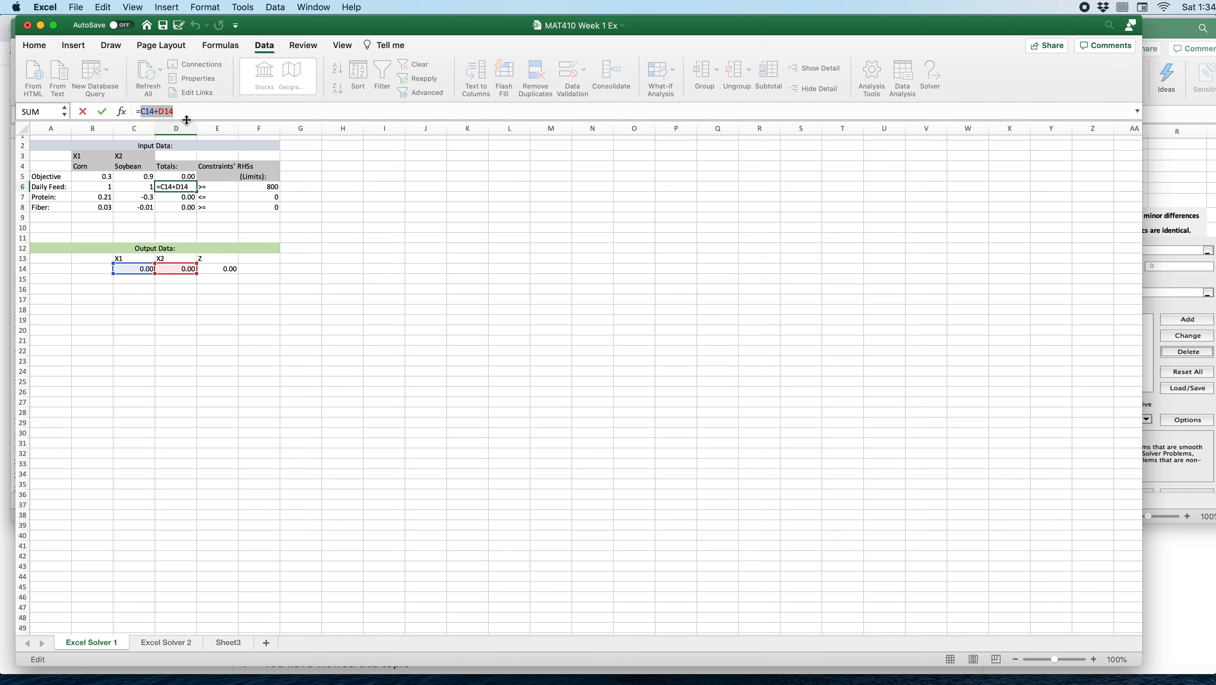
{"action": "left_click", "coordinate": [145, 270]}
{"action": "type", "text": "+"}
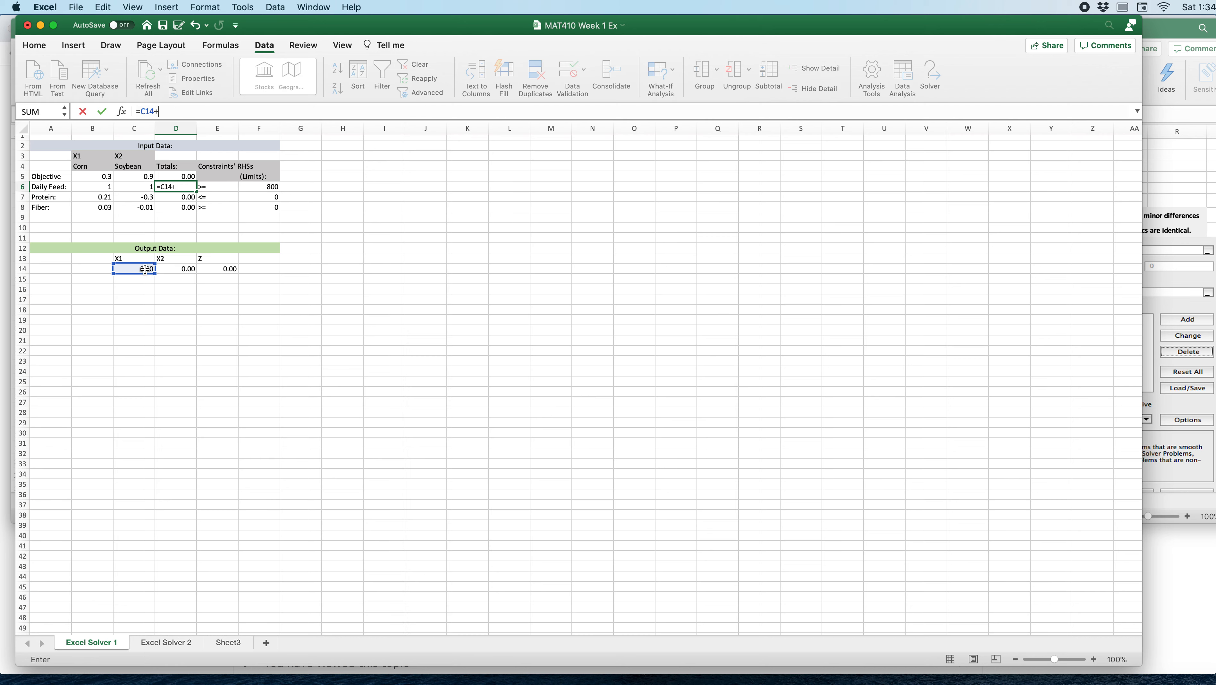
{"action": "left_click", "coordinate": [179, 270]}
{"action": "key", "text": "Return"}
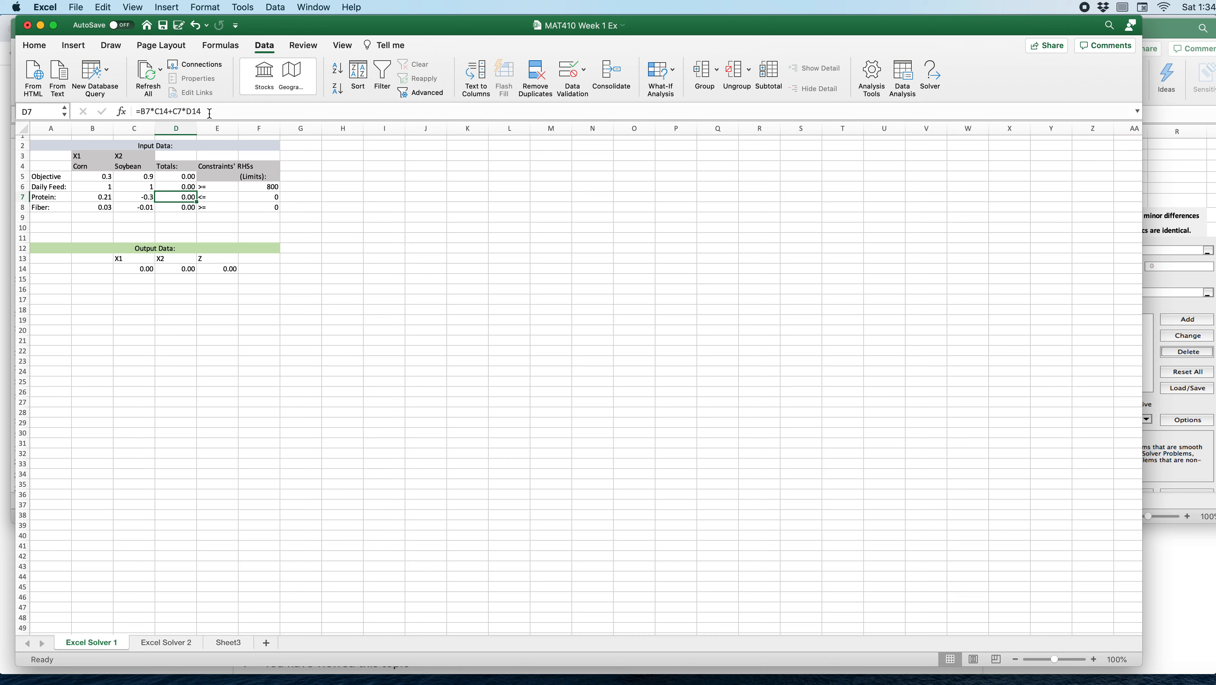
Re-enter the Protein total in D7 as the formula =B7*C14+C7*D14.
{"action": "left_click_drag", "start_coordinate": [209, 113], "coordinate": [141, 112]}
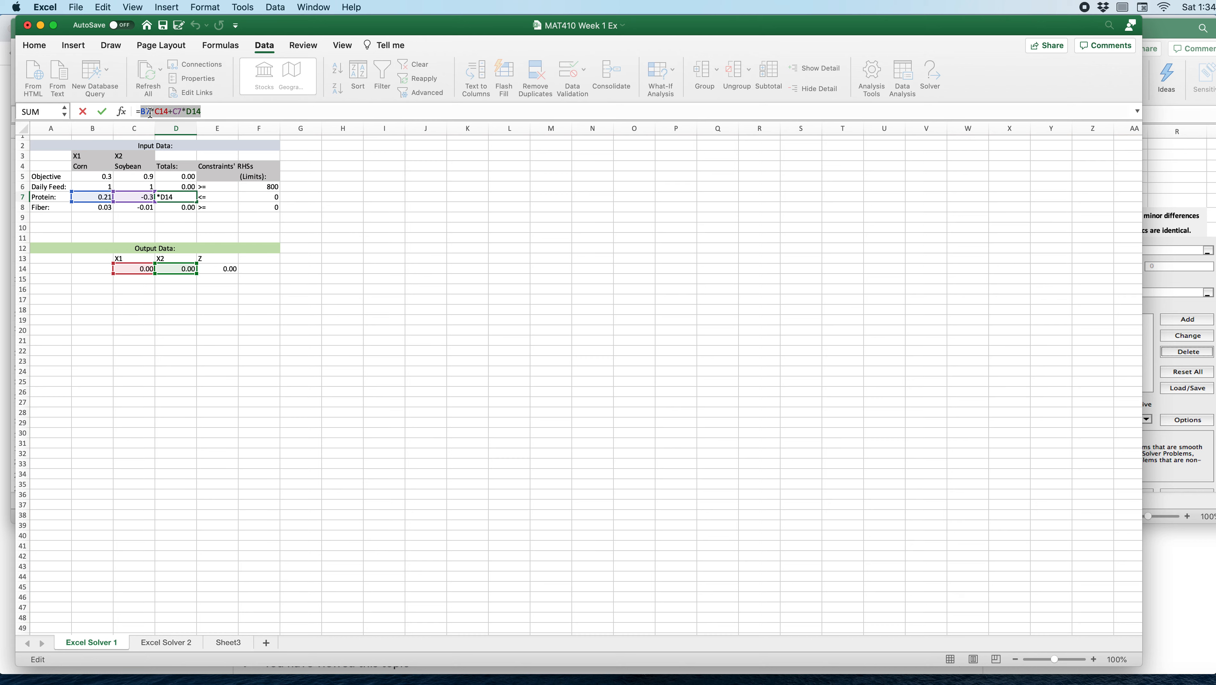
{"action": "key", "text": "BackSpace"}
{"action": "left_click", "coordinate": [99, 199]}
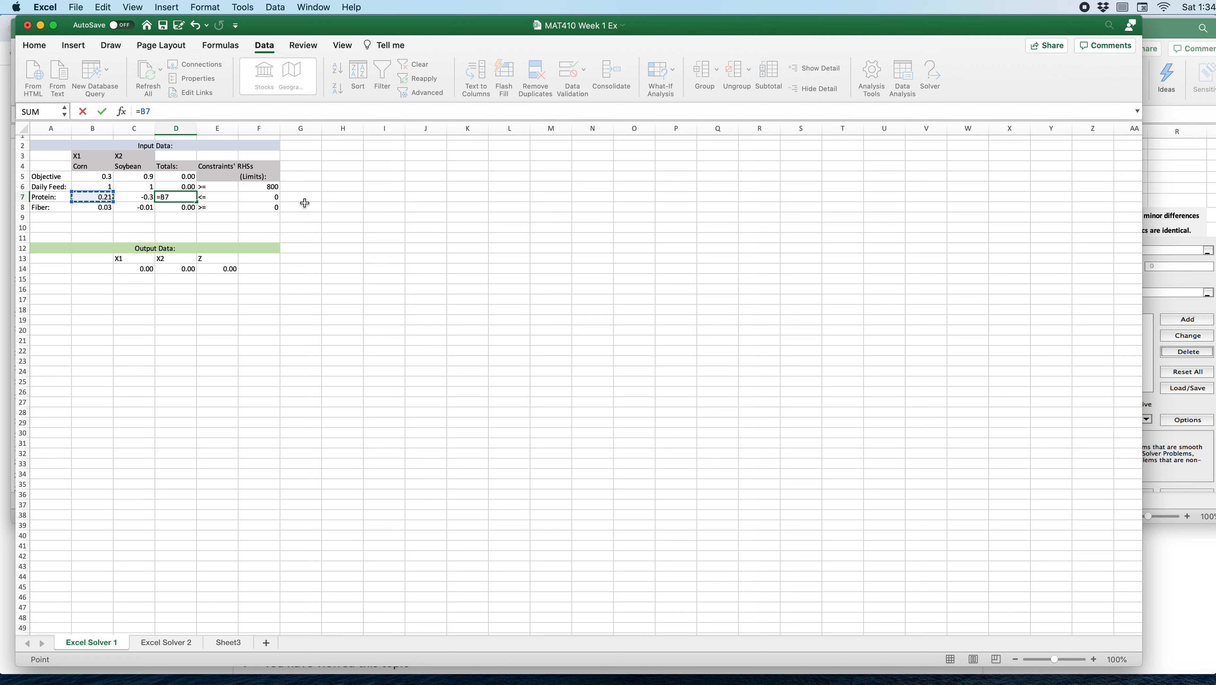
{"action": "type", "text": "*"}
{"action": "left_click", "coordinate": [143, 267]}
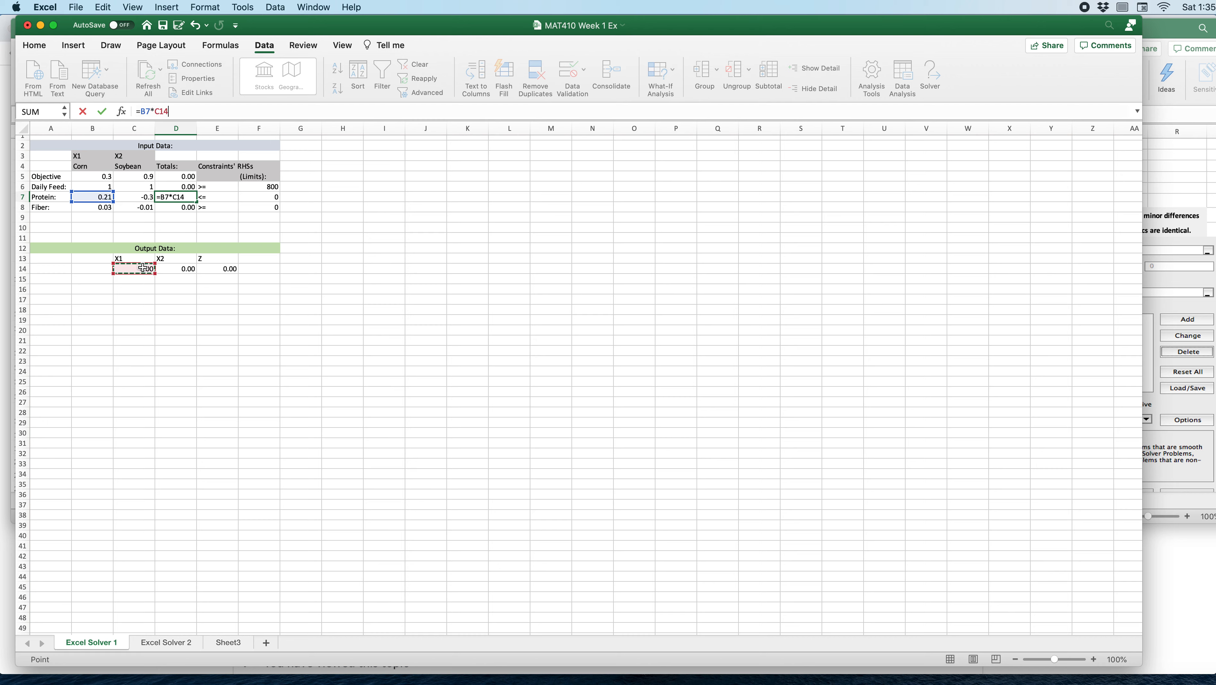
{"action": "type", "text": "+"}
{"action": "left_click", "coordinate": [136, 198]}
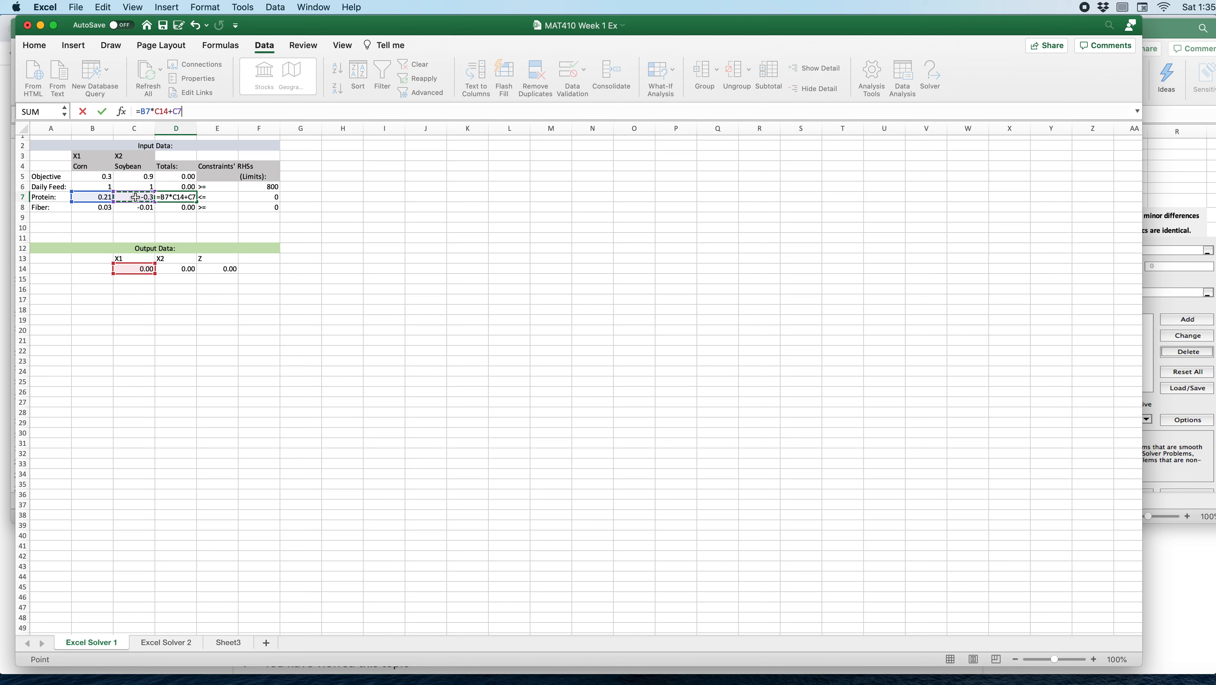
{"action": "type", "text": "*"}
{"action": "left_click", "coordinate": [179, 266]}
{"action": "key", "text": "Return"}
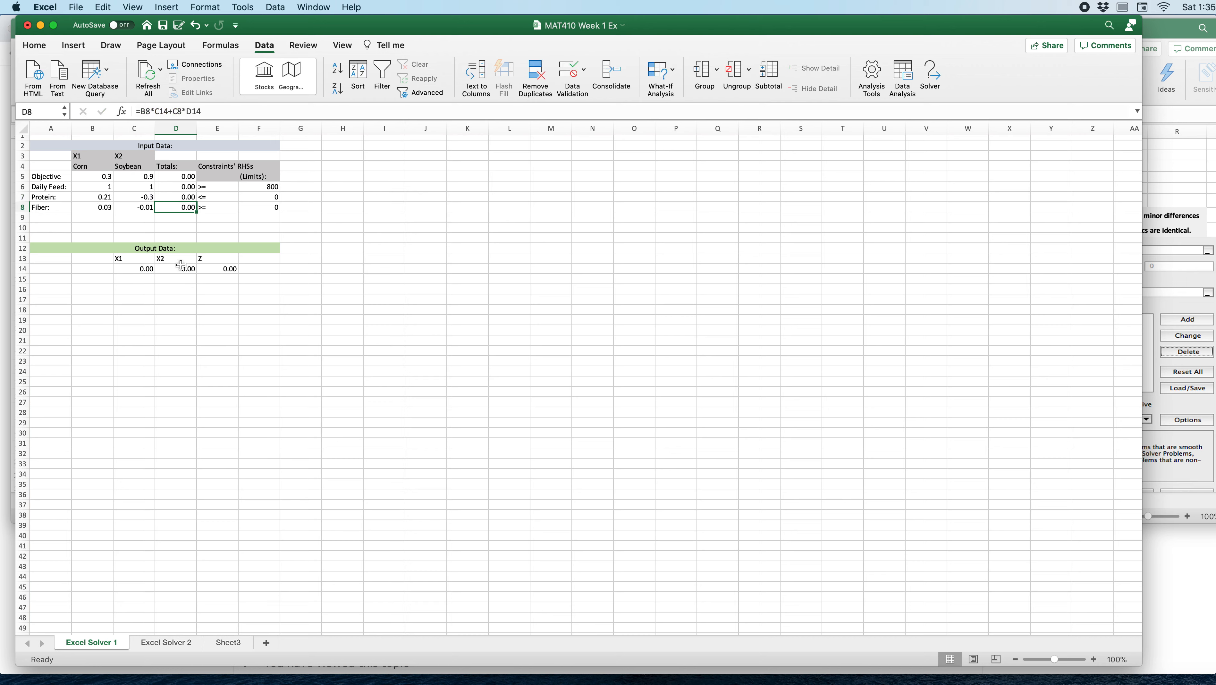
Check the Fiber total's formula and the inequality signs of the Daily Feed, Protein and Fiber constraints.
{"action": "left_click", "coordinate": [226, 114]}
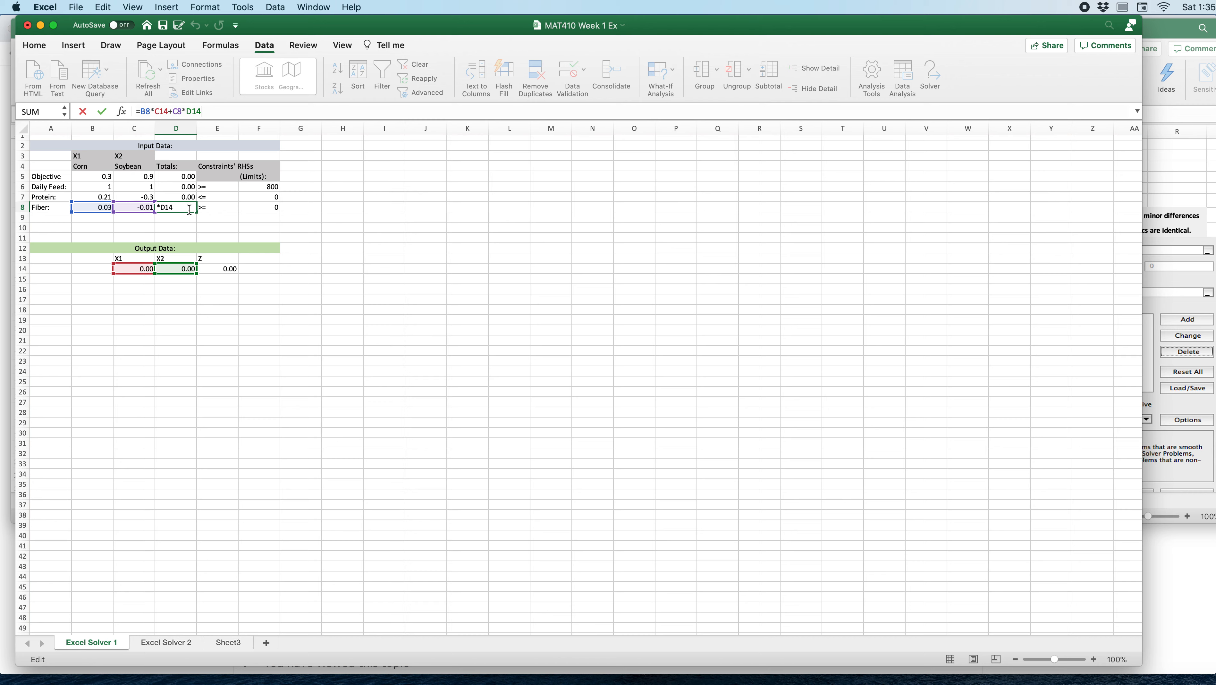
{"action": "key", "text": "Tab"}
{"action": "left_click", "coordinate": [219, 185]}
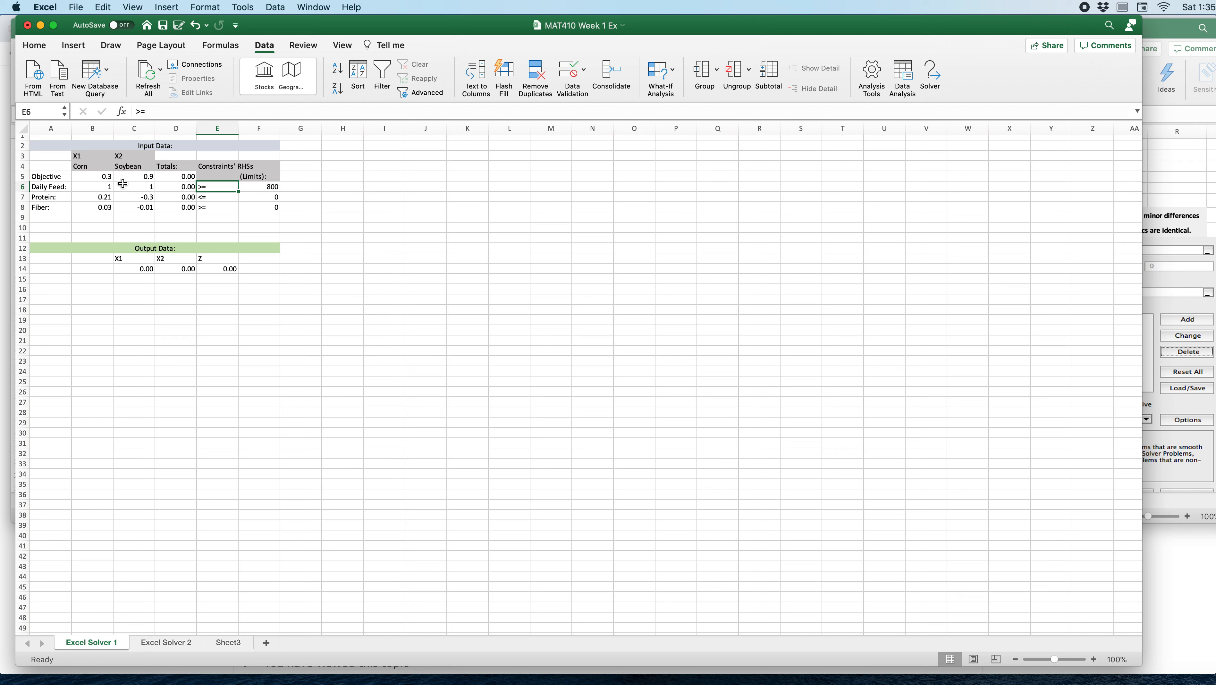
{"action": "left_click", "coordinate": [218, 199]}
{"action": "left_click", "coordinate": [224, 208]}
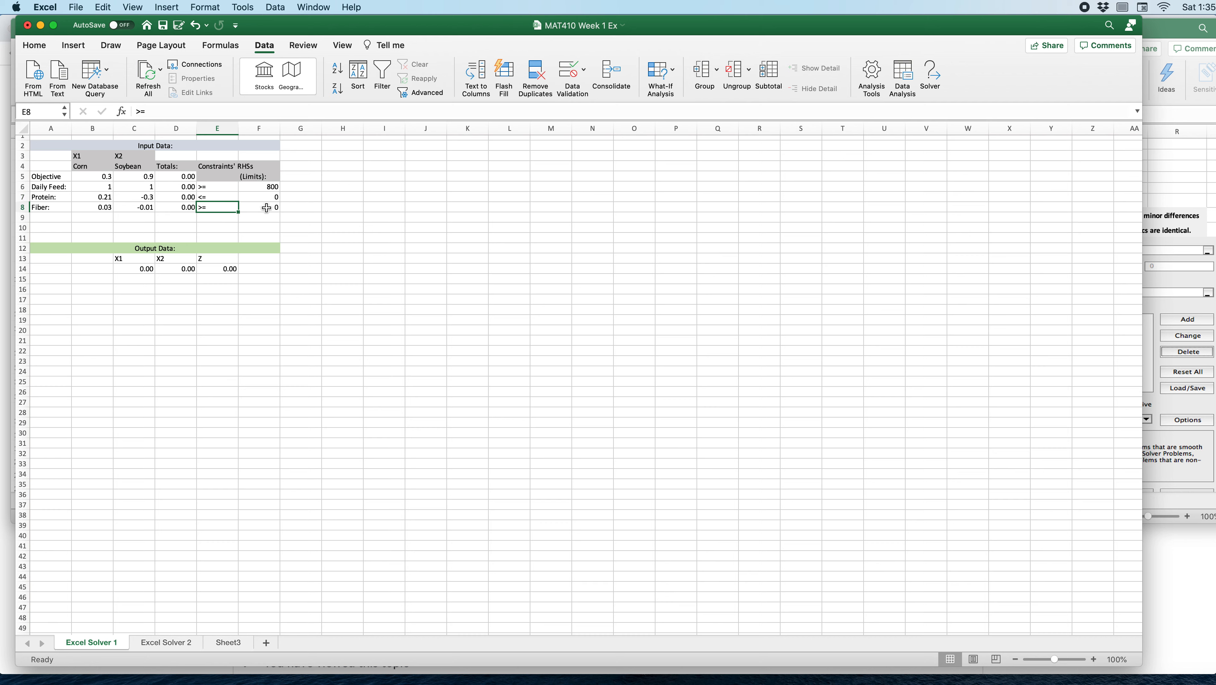
{"action": "left_click", "coordinate": [218, 197]}
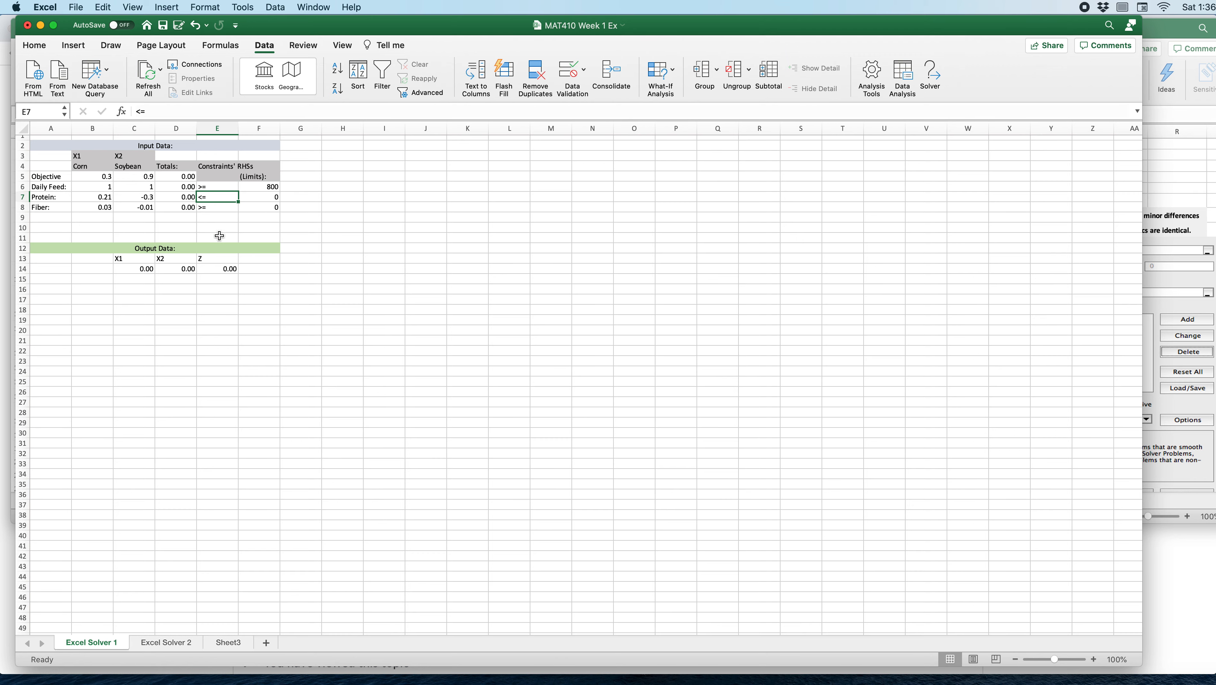
Enter trial values of 3 for X1 in C14 and 5 for X2 in D14 to test the total formulas.
{"action": "scroll", "coordinate": [218, 234], "scroll_direction": "up", "scroll_amount": 1}
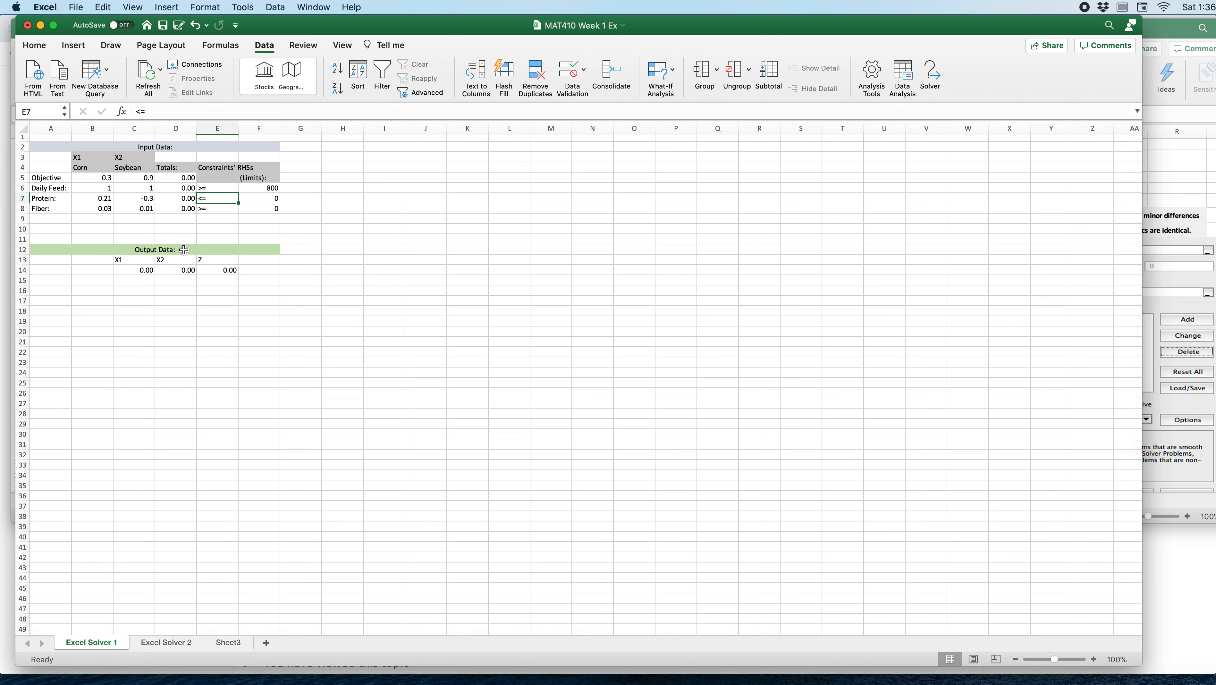
{"action": "left_click", "coordinate": [142, 271]}
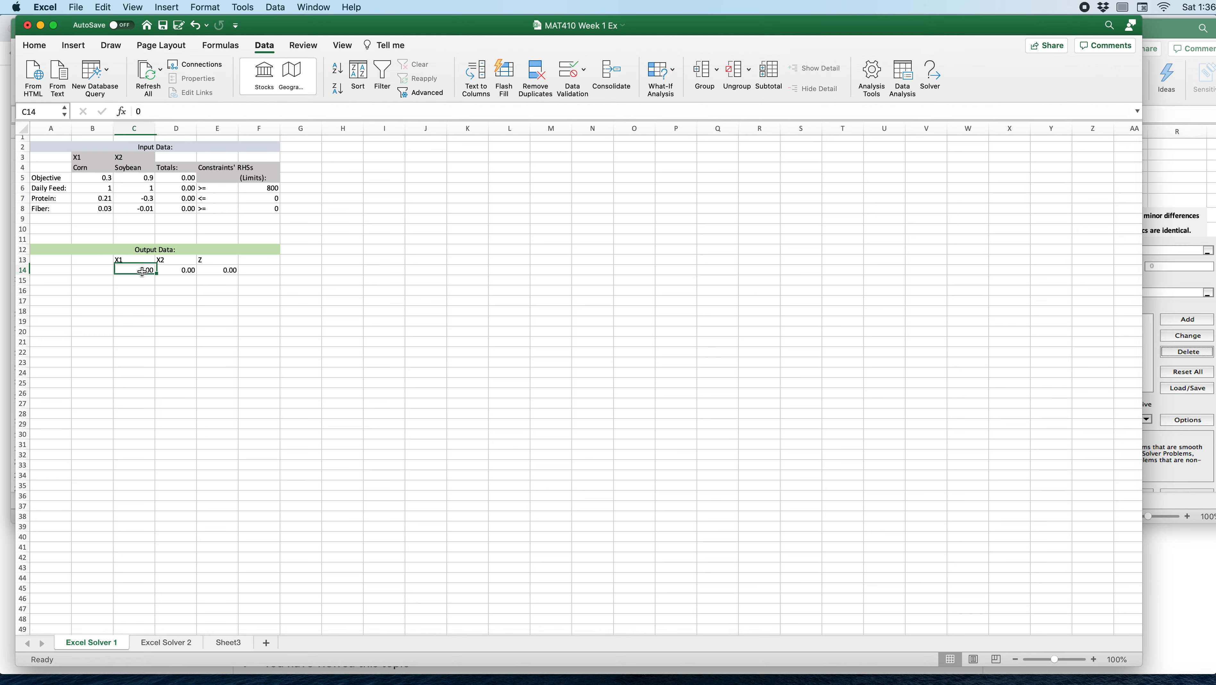
{"action": "type", "text": "3"}
{"action": "key", "text": "Tab"}
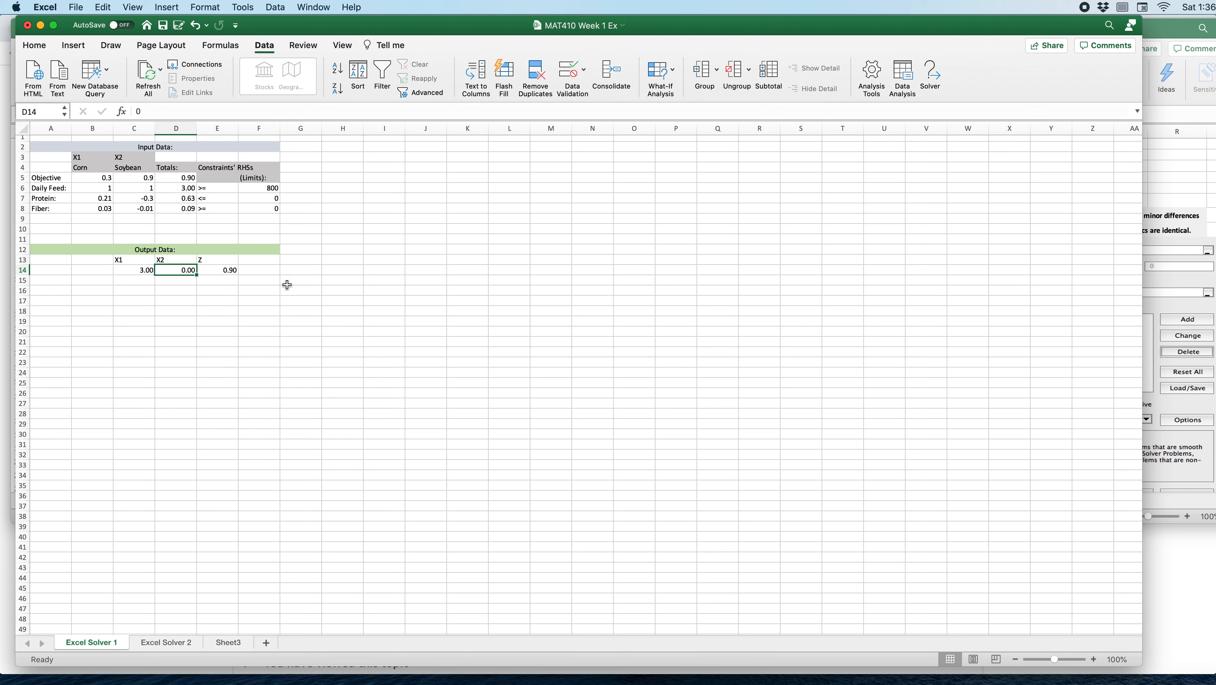
{"action": "type", "text": "5"}
{"action": "left_click", "coordinate": [351, 289]}
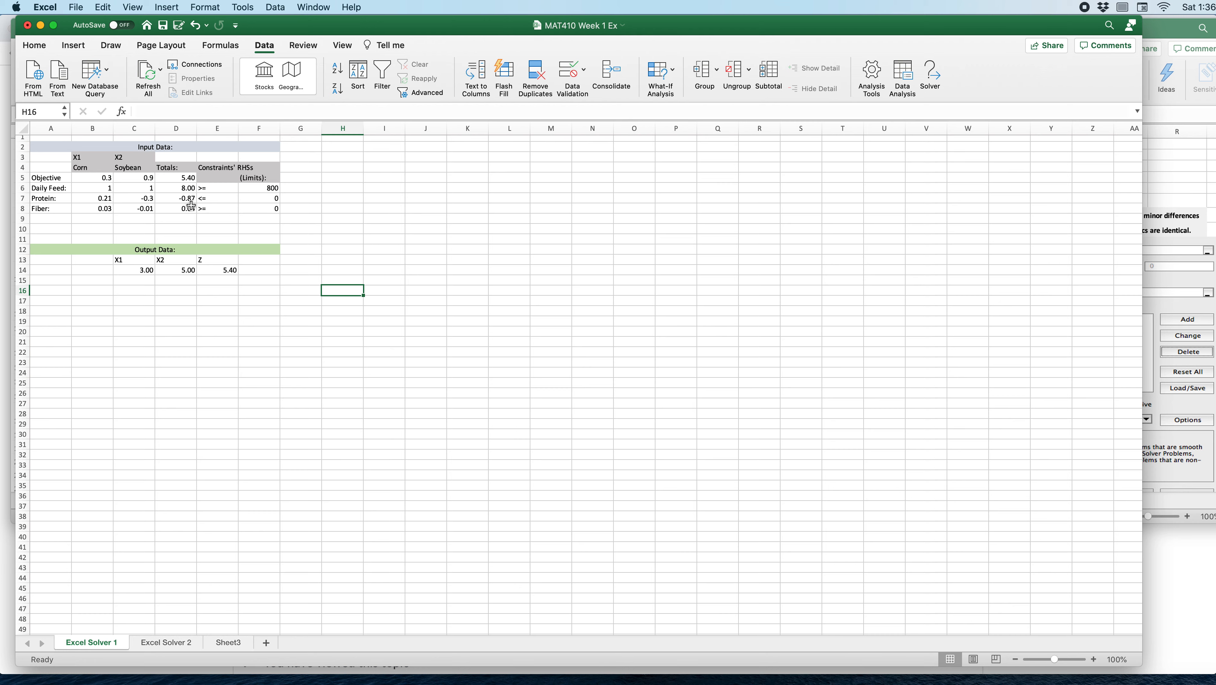
Open Solver and reset all of its existing options and cell selections.
{"action": "scroll", "coordinate": [907, 176], "scroll_direction": "down", "scroll_amount": 2}
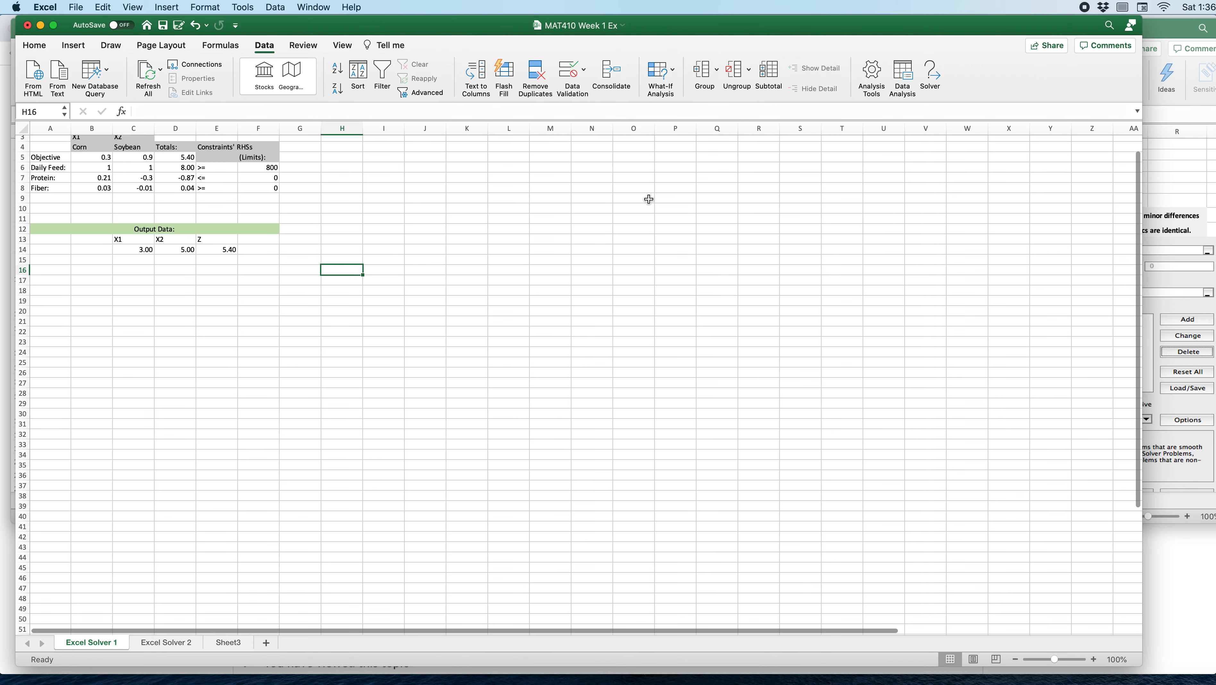
{"action": "scroll", "coordinate": [648, 199], "scroll_direction": "up", "scroll_amount": 2}
{"action": "key", "text": "ctrl+Up"}
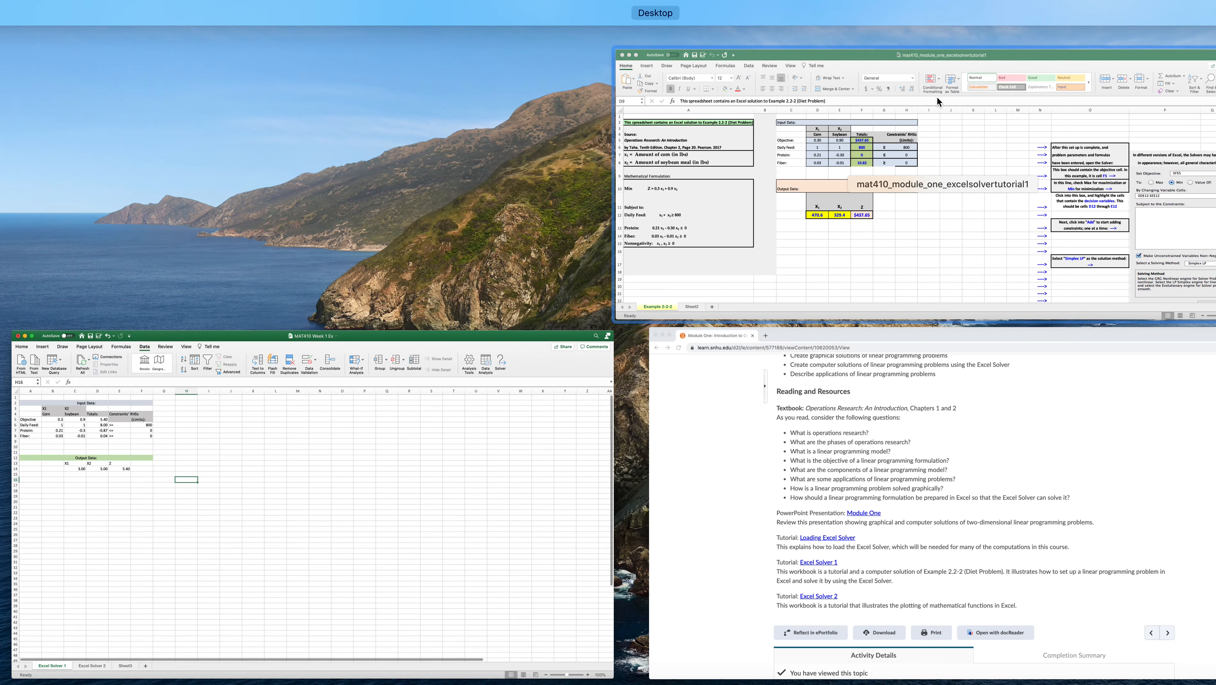
{"action": "left_click", "coordinate": [552, 364]}
{"action": "left_click", "coordinate": [922, 76]}
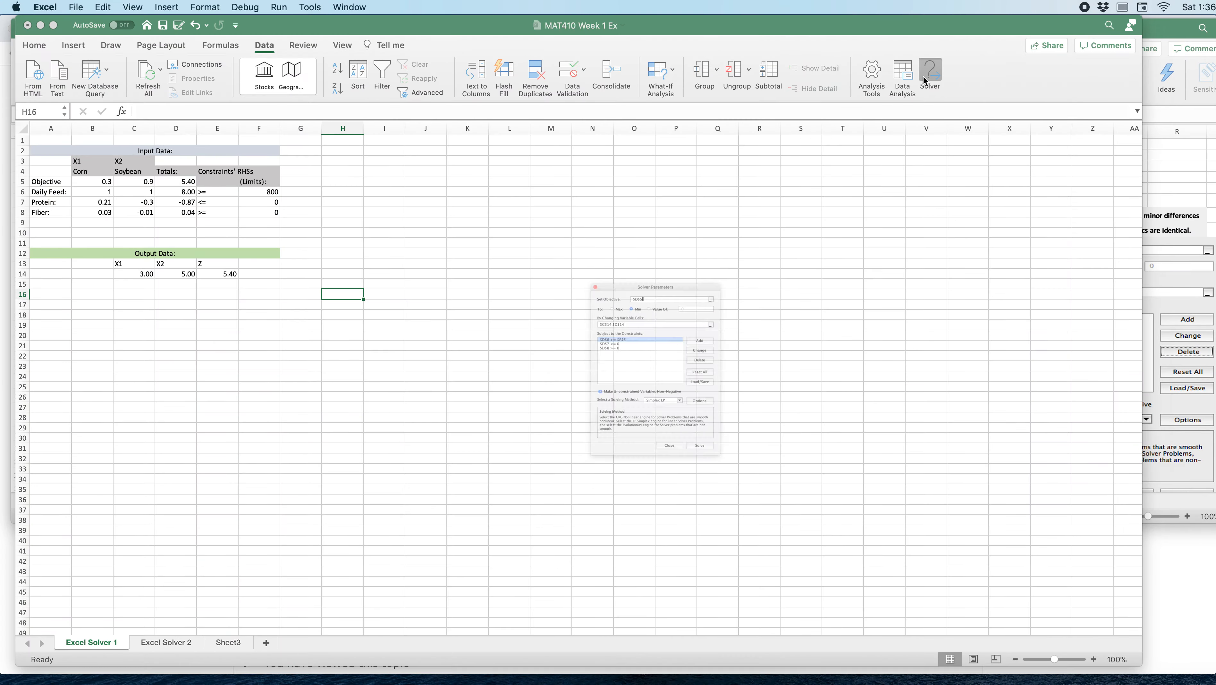
{"action": "left_click_drag", "start_coordinate": [654, 204], "coordinate": [652, 144]}
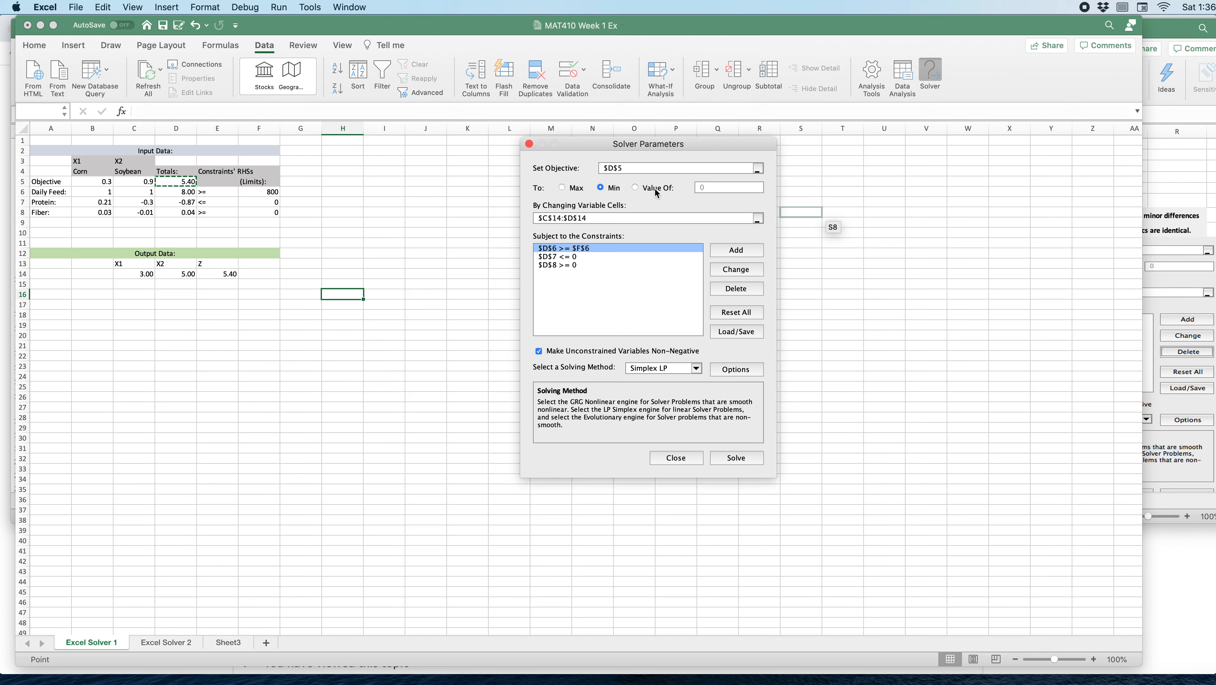
{"action": "left_click", "coordinate": [755, 312]}
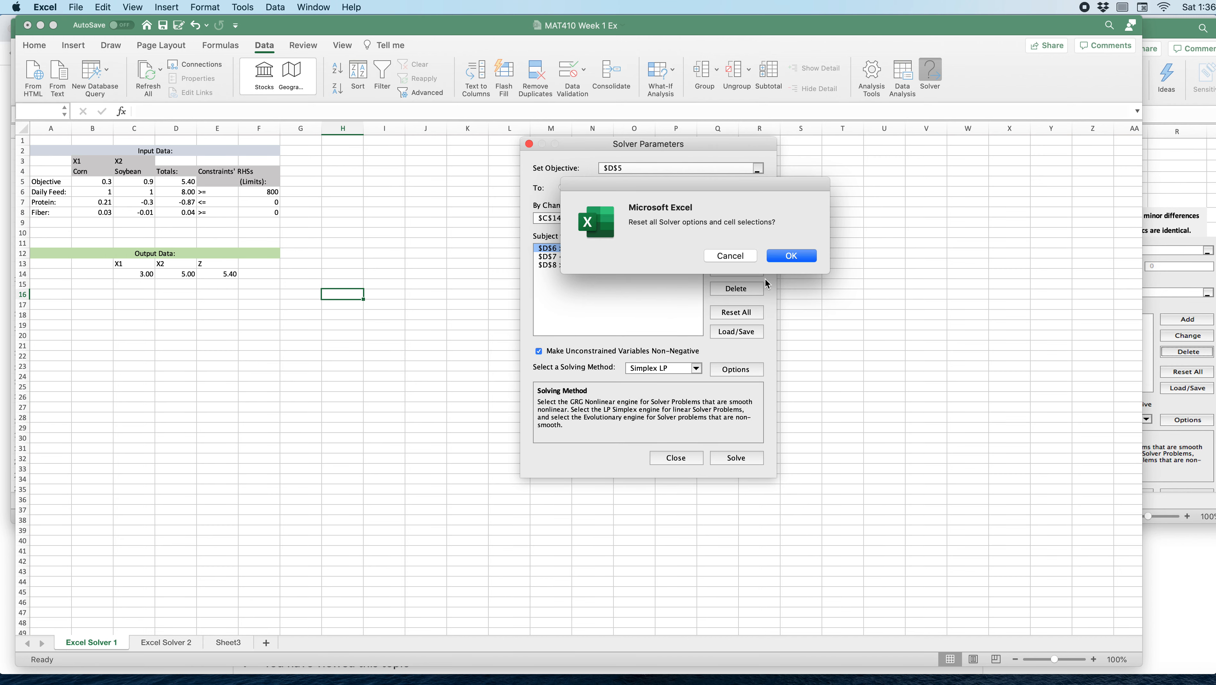
{"action": "left_click", "coordinate": [790, 261]}
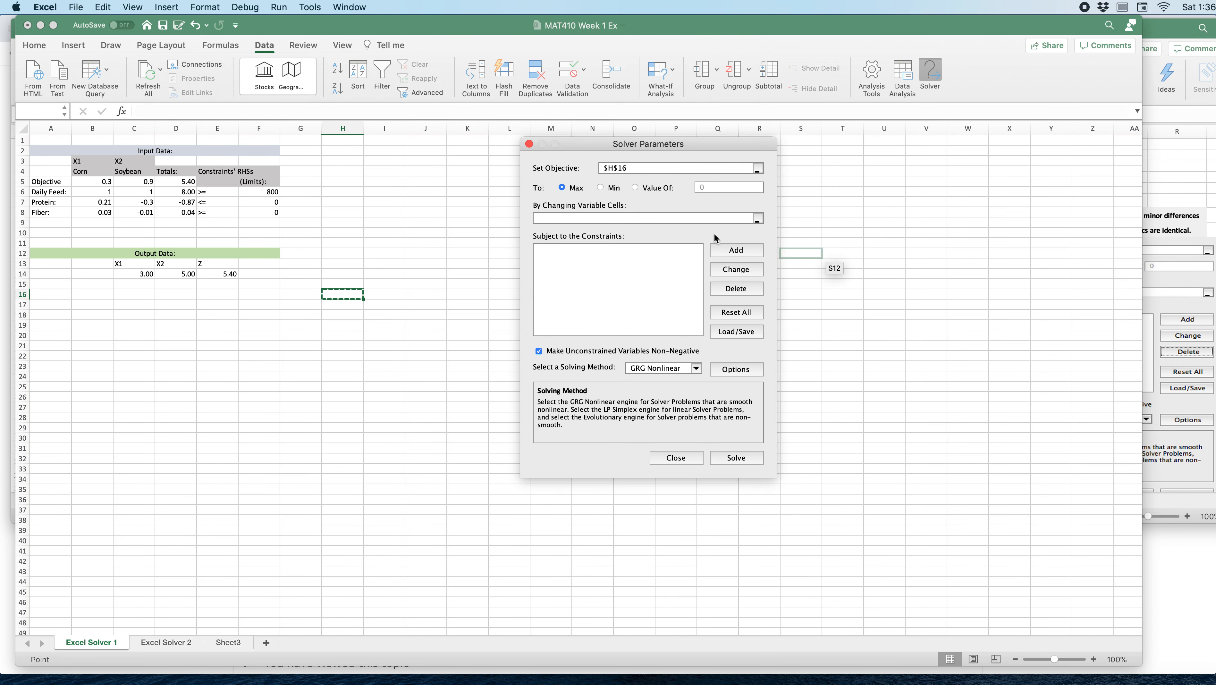
Set the Solver objective to the Objective total in D5 and choose Min as the optimization goal.
{"action": "key", "text": "BackSpace"}
{"action": "key", "text": "BackSpace"}
{"action": "key", "text": "BackSpace"}
{"action": "key", "text": "BackSpace"}
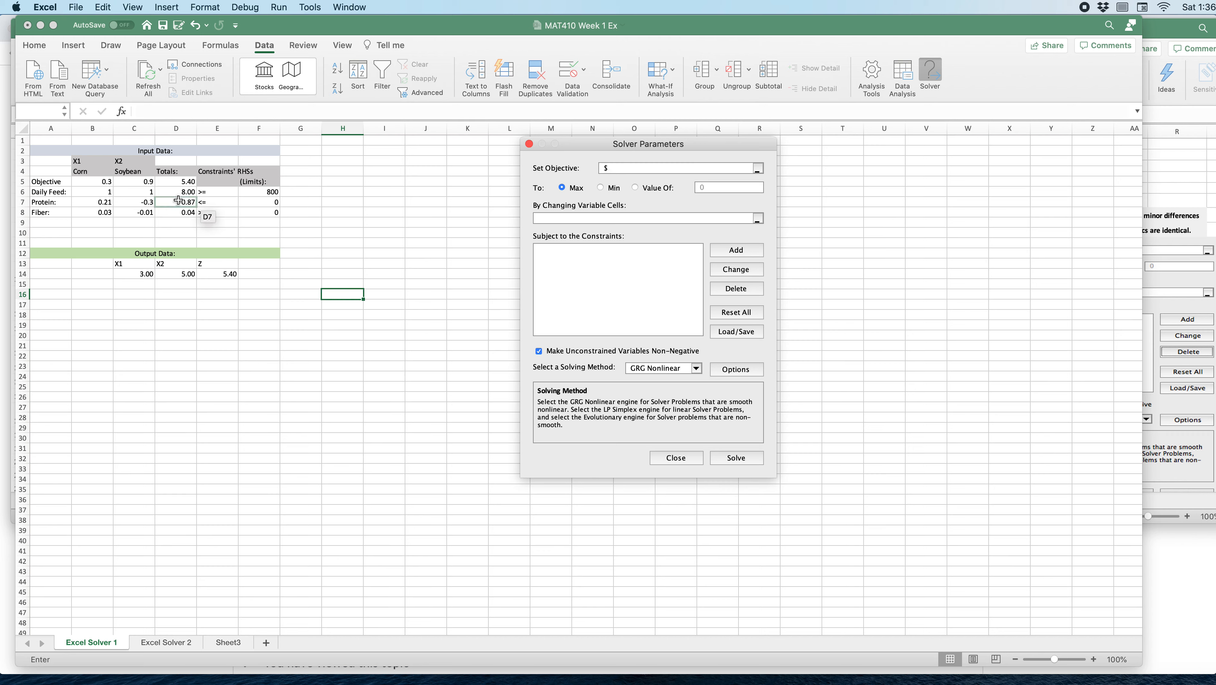
{"action": "left_click", "coordinate": [182, 185]}
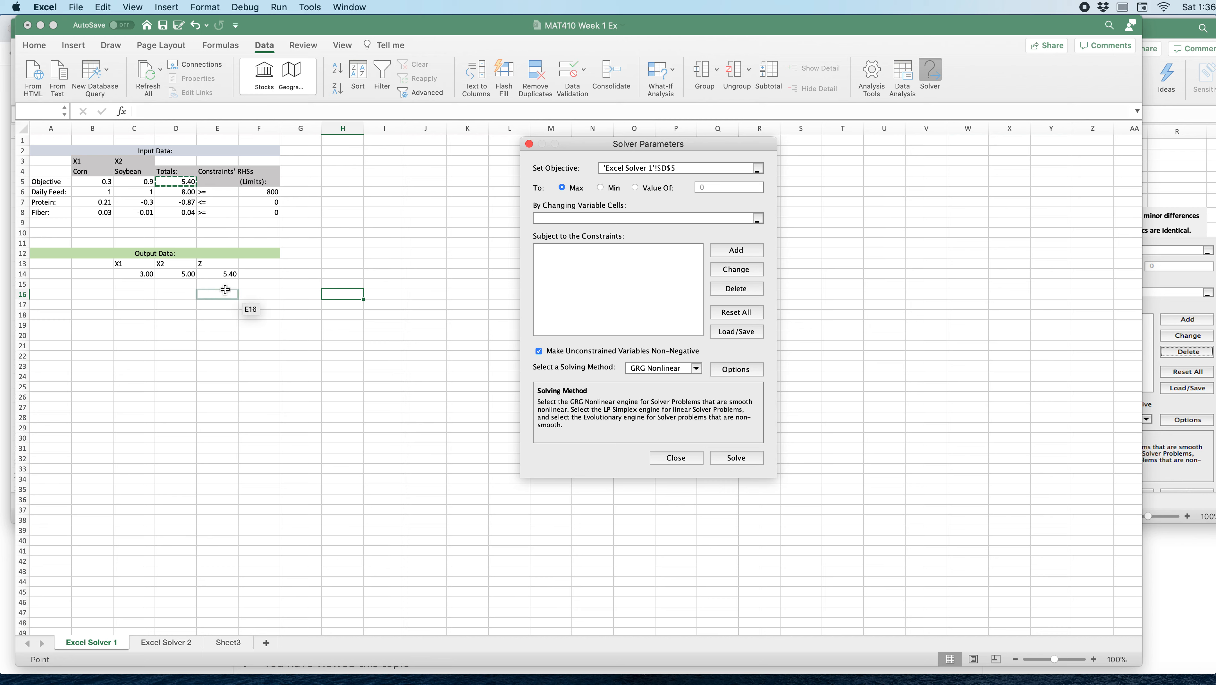
{"action": "left_click", "coordinate": [599, 188]}
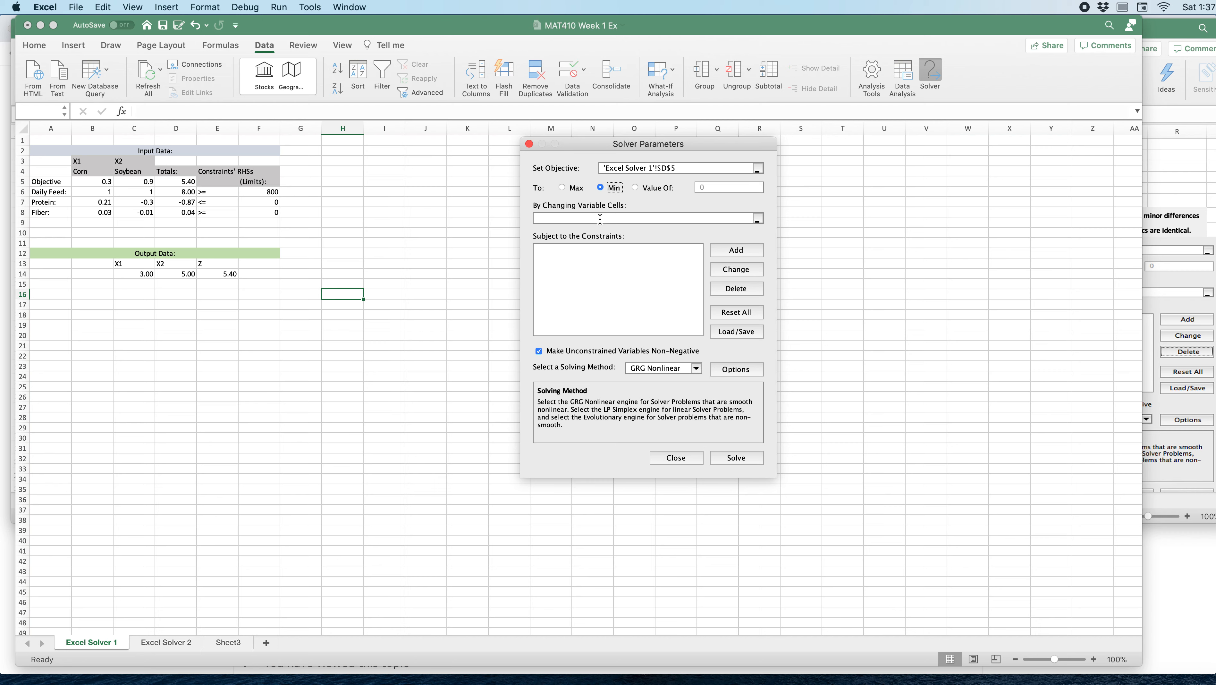
Set Solver's changing variable cells to the X1 and X2 output cells C14:D14.
{"action": "left_click", "coordinate": [556, 219]}
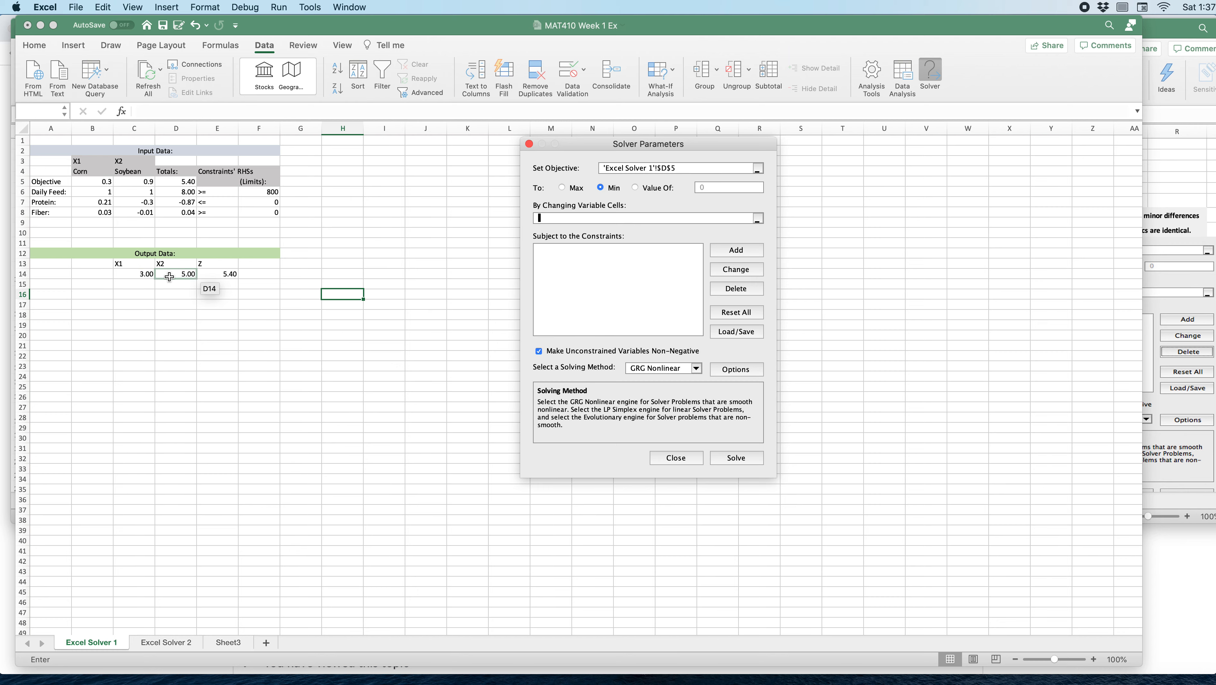
{"action": "left_click_drag", "start_coordinate": [126, 274], "coordinate": [164, 275]}
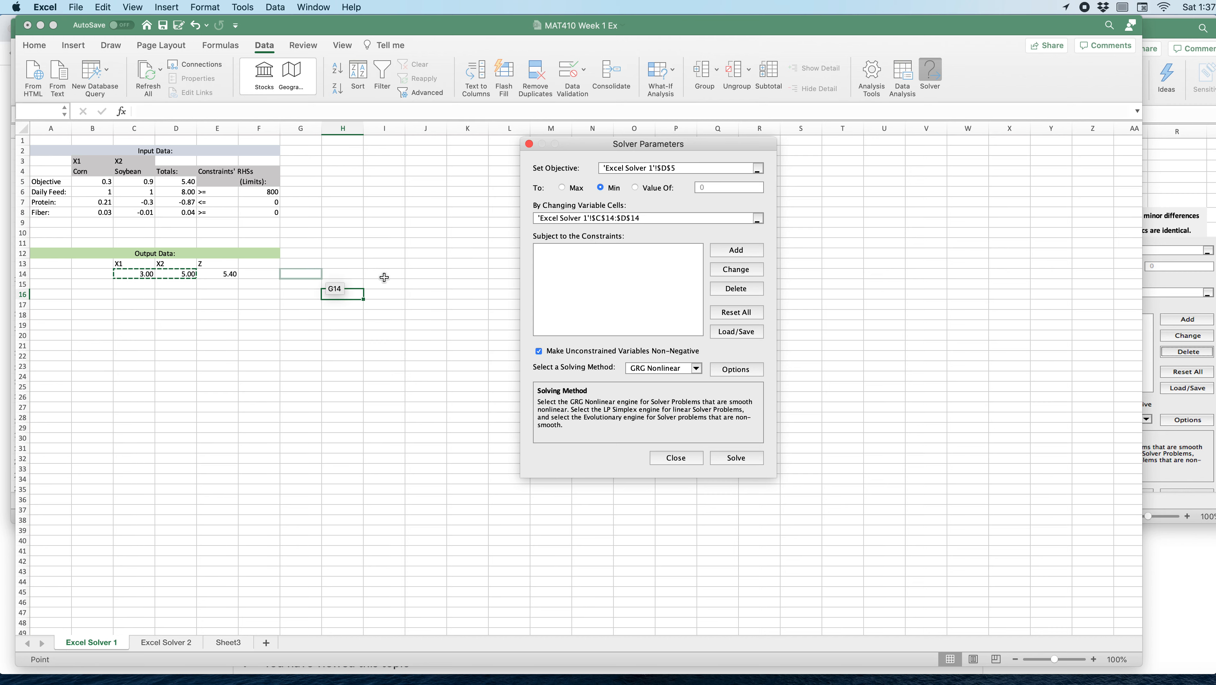
{"action": "left_click", "coordinate": [573, 259]}
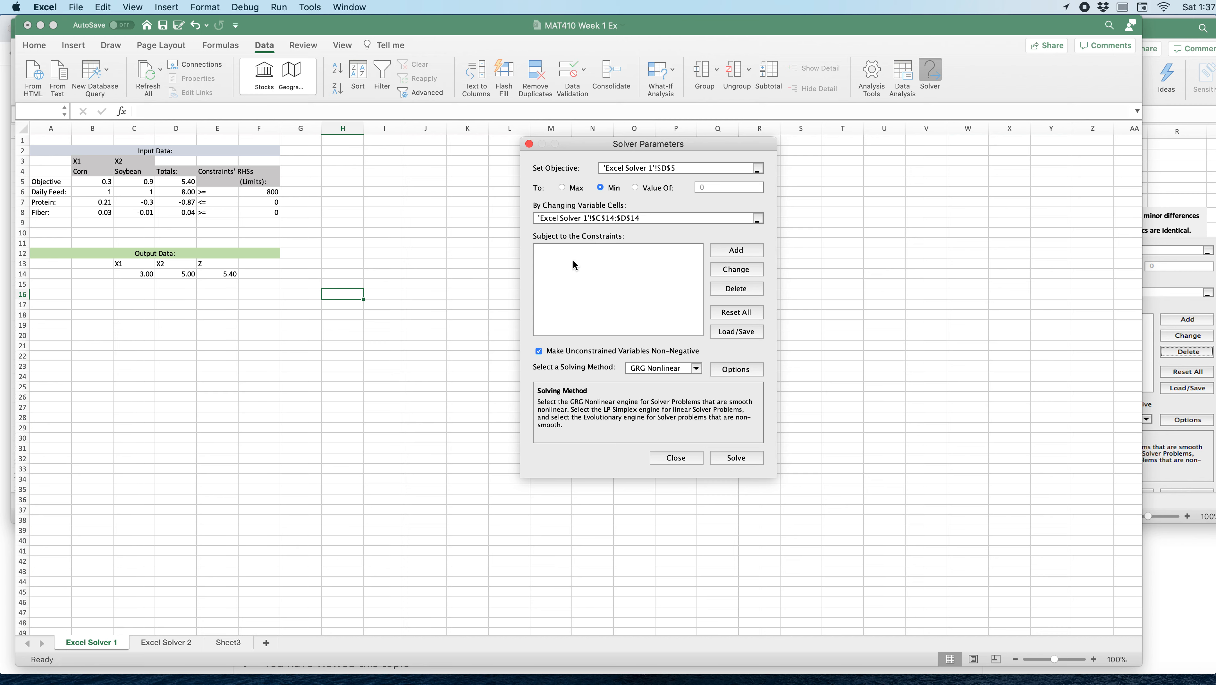
Add the Daily Feed constraint requiring the total in D6 to be >= the limit in F6.
{"action": "left_click", "coordinate": [735, 249]}
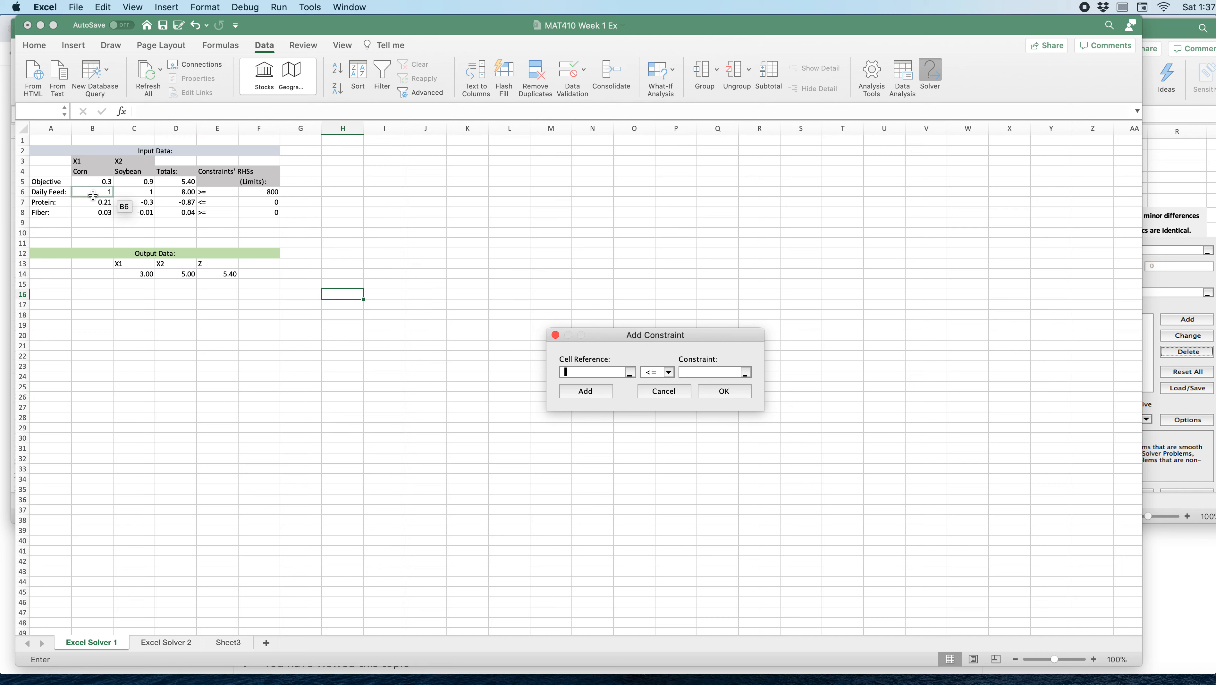
{"action": "left_click", "coordinate": [178, 195]}
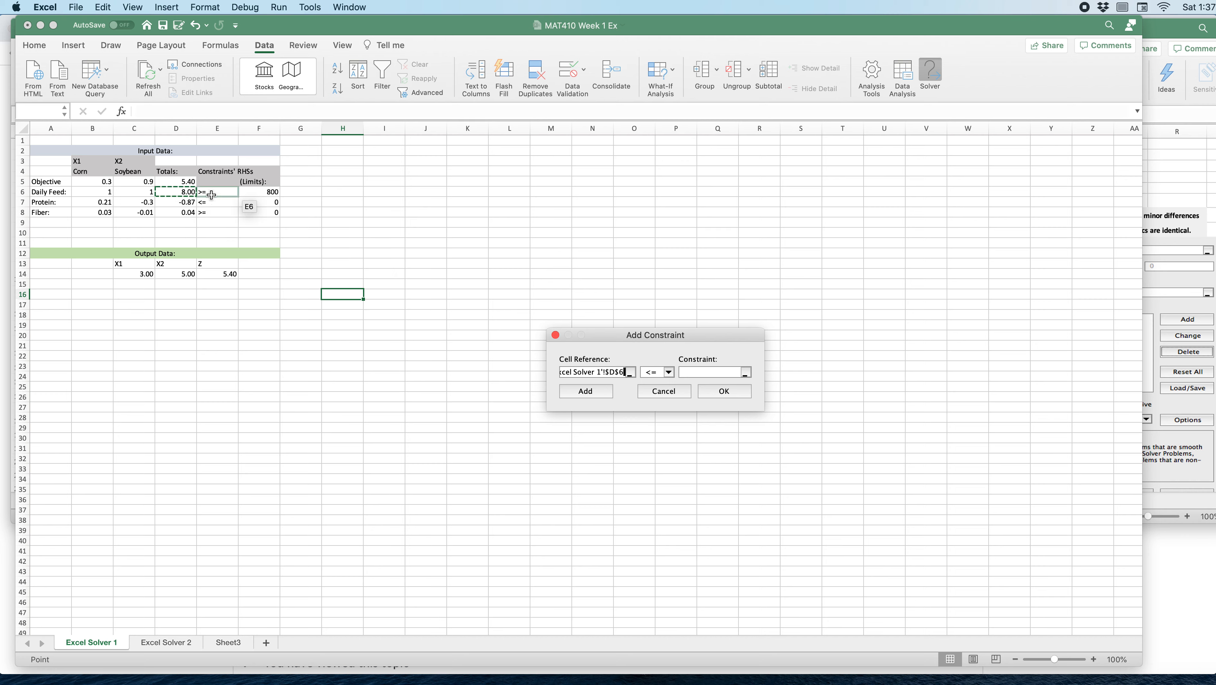
{"action": "left_click", "coordinate": [669, 372]}
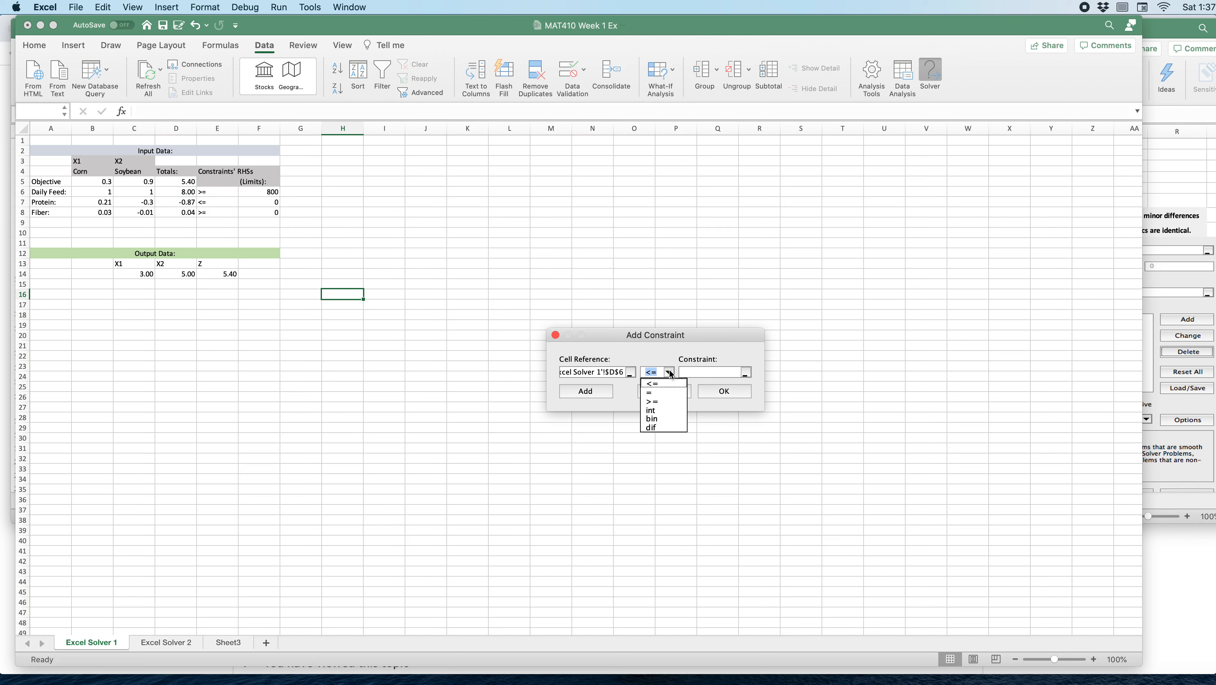
{"action": "left_click", "coordinate": [669, 401]}
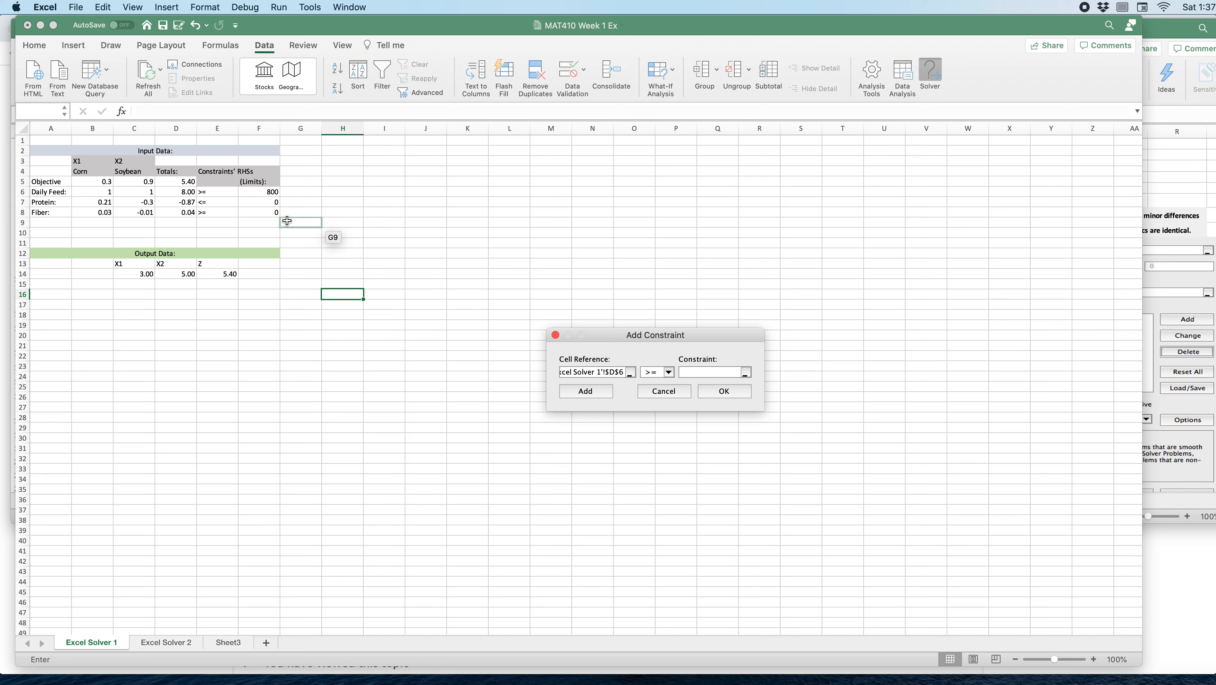
{"action": "left_click", "coordinate": [257, 193]}
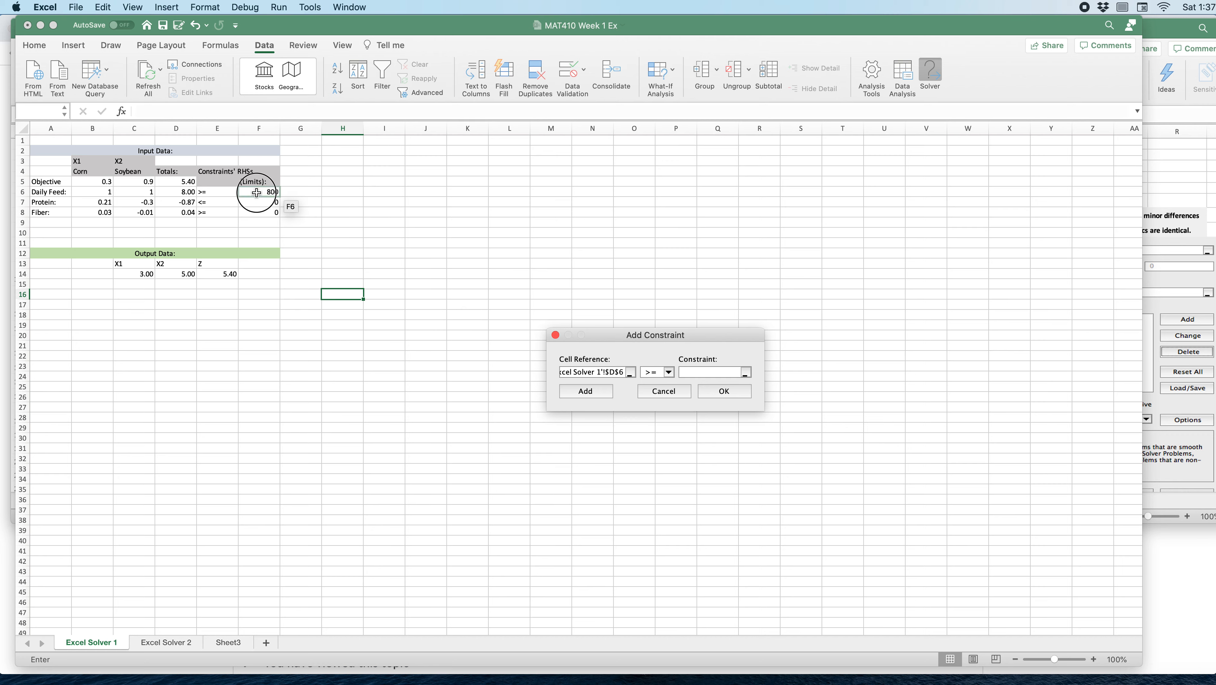
{"action": "left_click", "coordinate": [724, 391]}
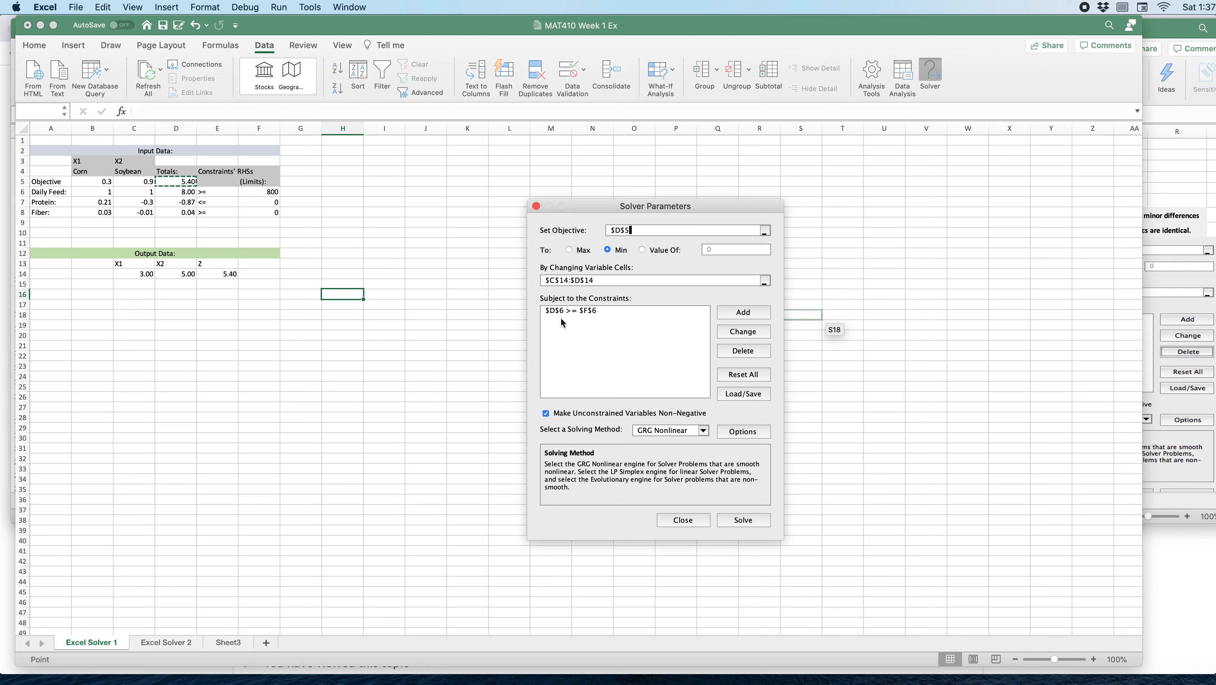
Add the Protein constraint requiring the total in D7 to be <= 0.
{"action": "left_click", "coordinate": [742, 312]}
{"action": "scroll", "coordinate": [277, 256], "scroll_direction": "right", "scroll_amount": 1}
{"action": "scroll", "coordinate": [276, 253], "scroll_direction": "right", "scroll_amount": 1}
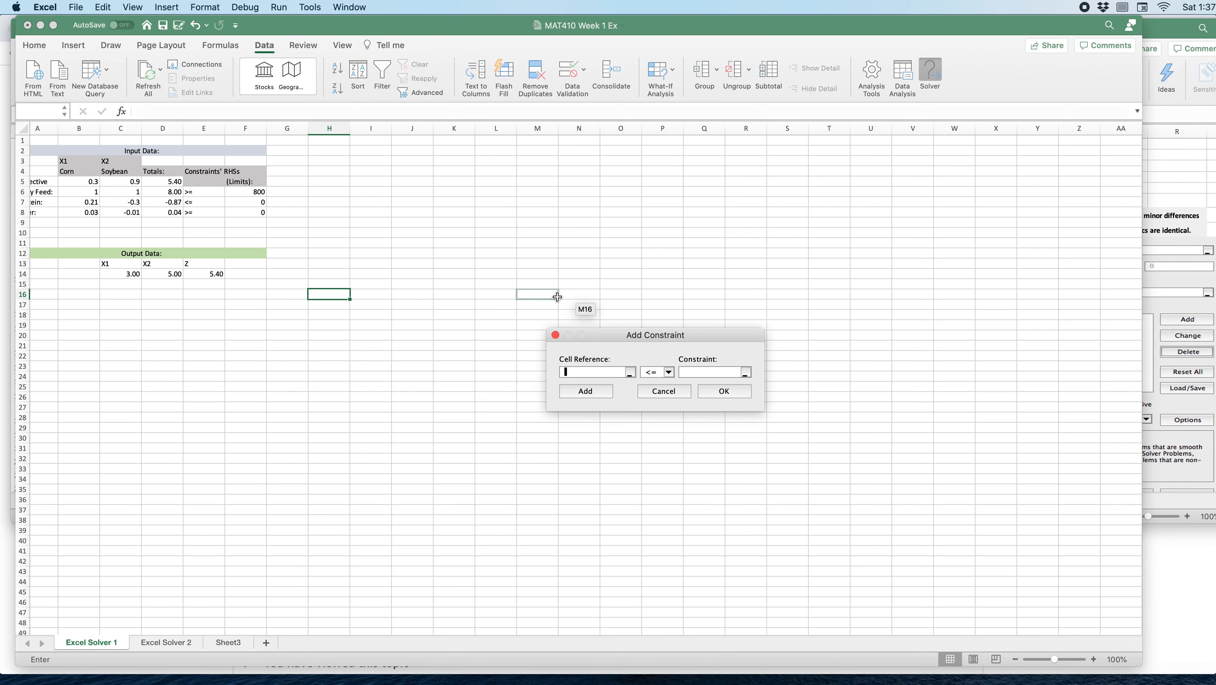
{"action": "key", "text": "Left"}
{"action": "key", "text": "Left"}
{"action": "key", "text": "Left"}
{"action": "key", "text": "Left"}
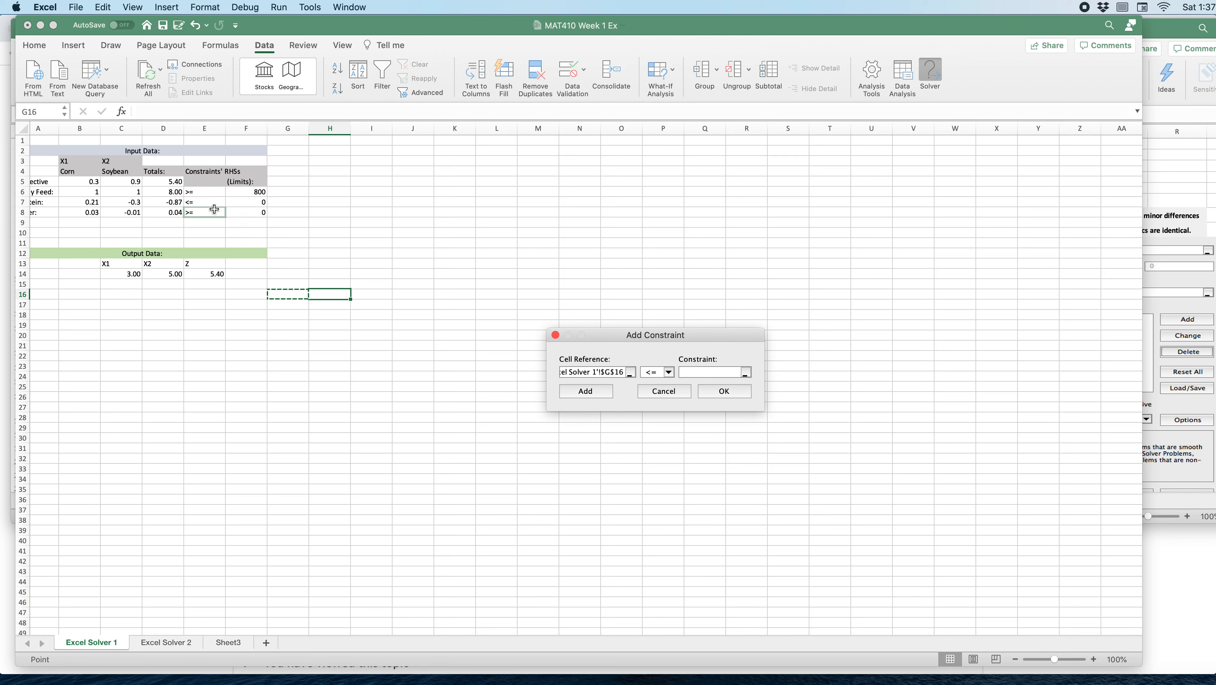
{"action": "left_click", "coordinate": [165, 205]}
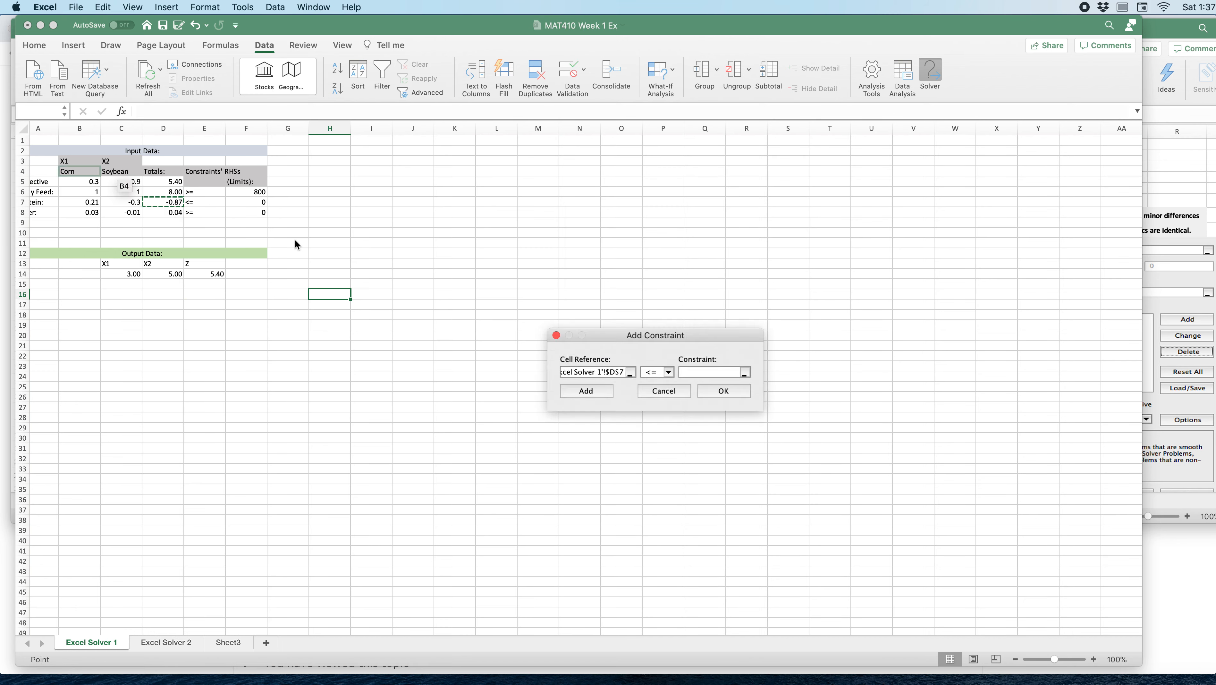
{"action": "left_click_drag", "start_coordinate": [624, 372], "coordinate": [516, 366]}
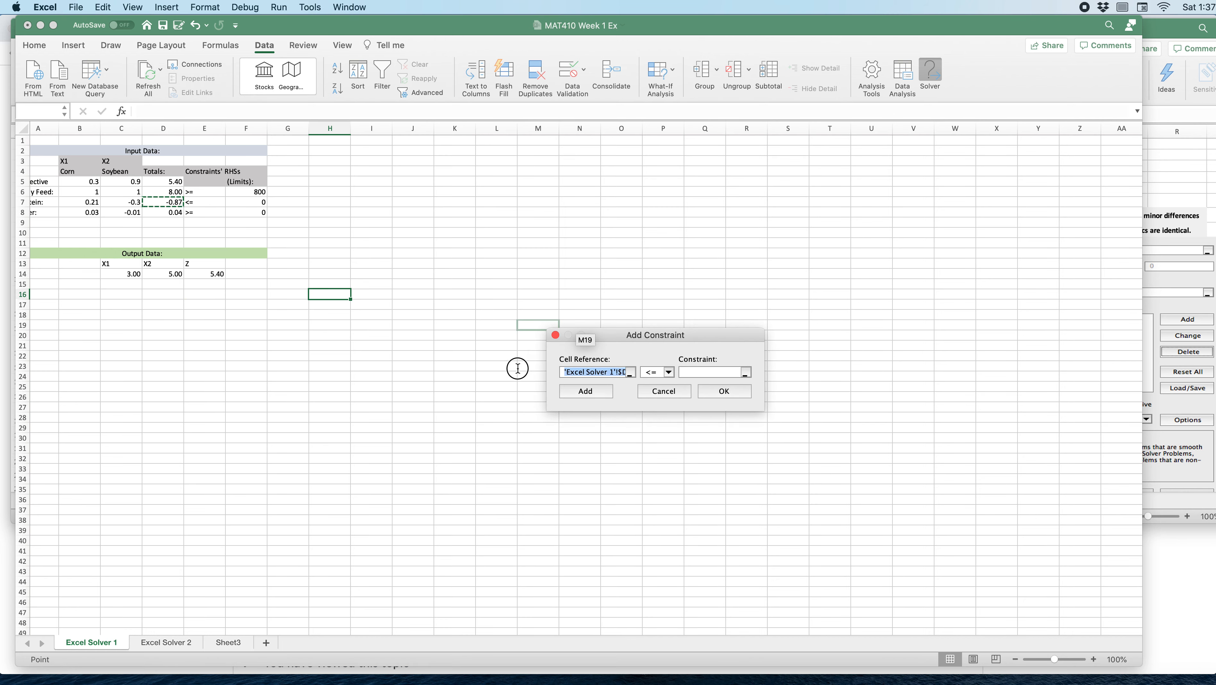
{"action": "key", "text": "BackSpace"}
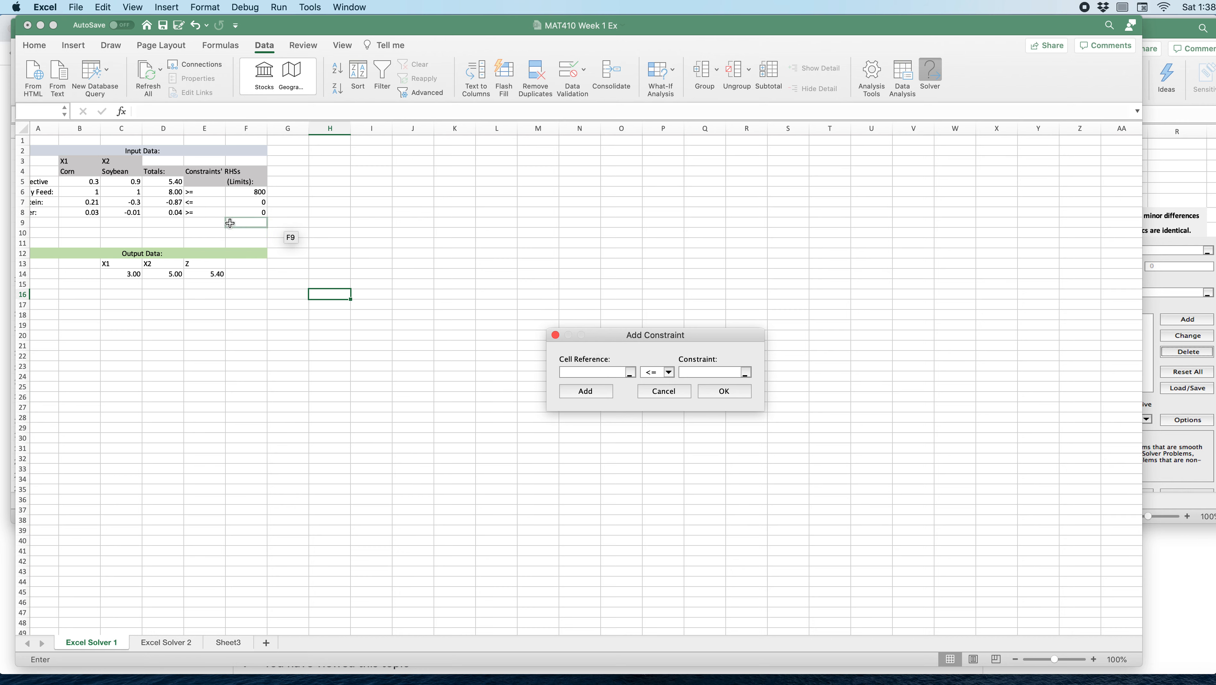
{"action": "left_click", "coordinate": [167, 202]}
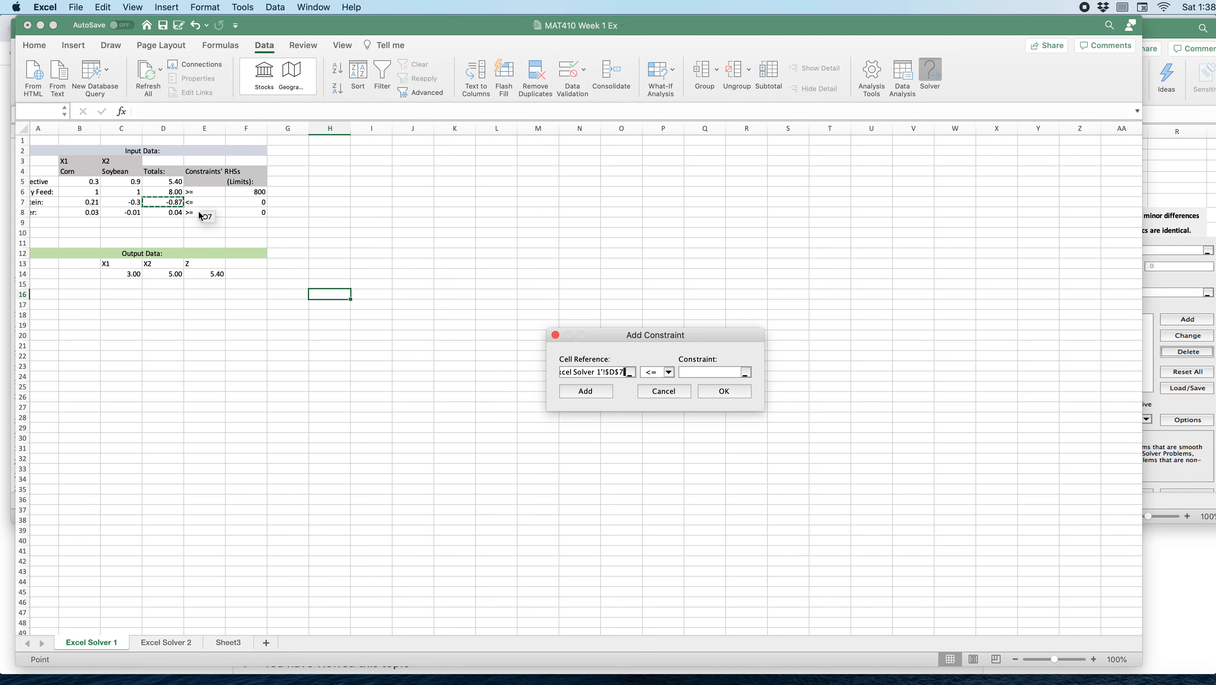
{"action": "left_click", "coordinate": [695, 373]}
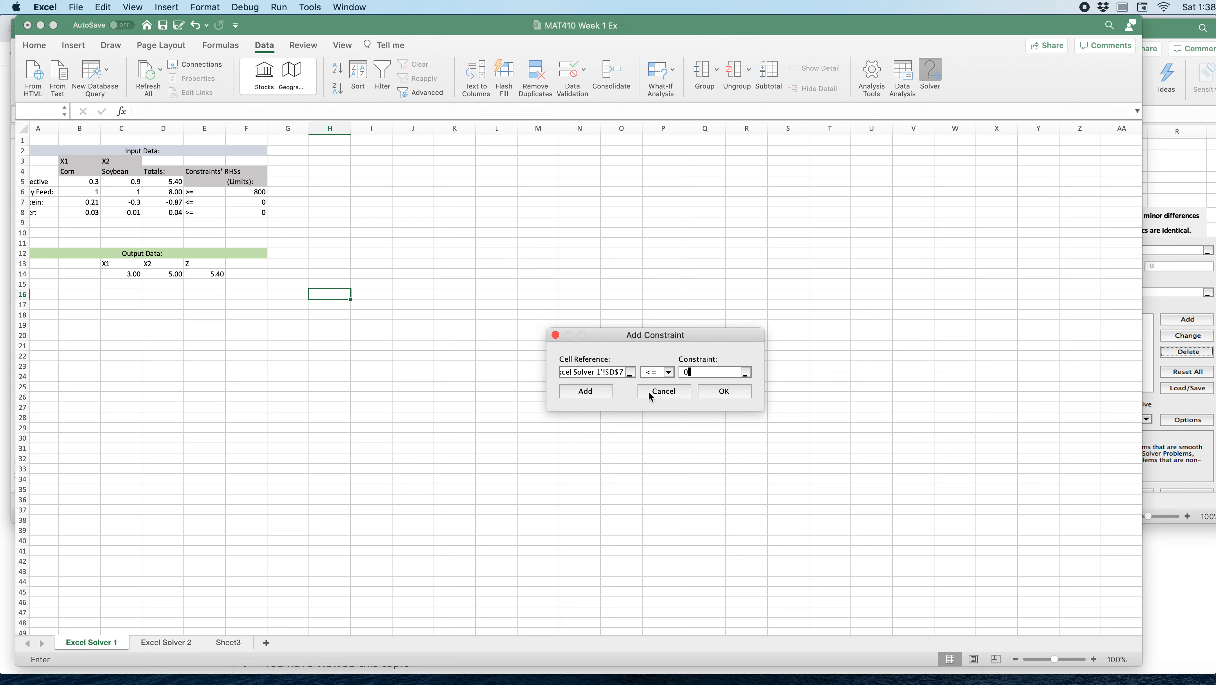
{"action": "left_click", "coordinate": [583, 390]}
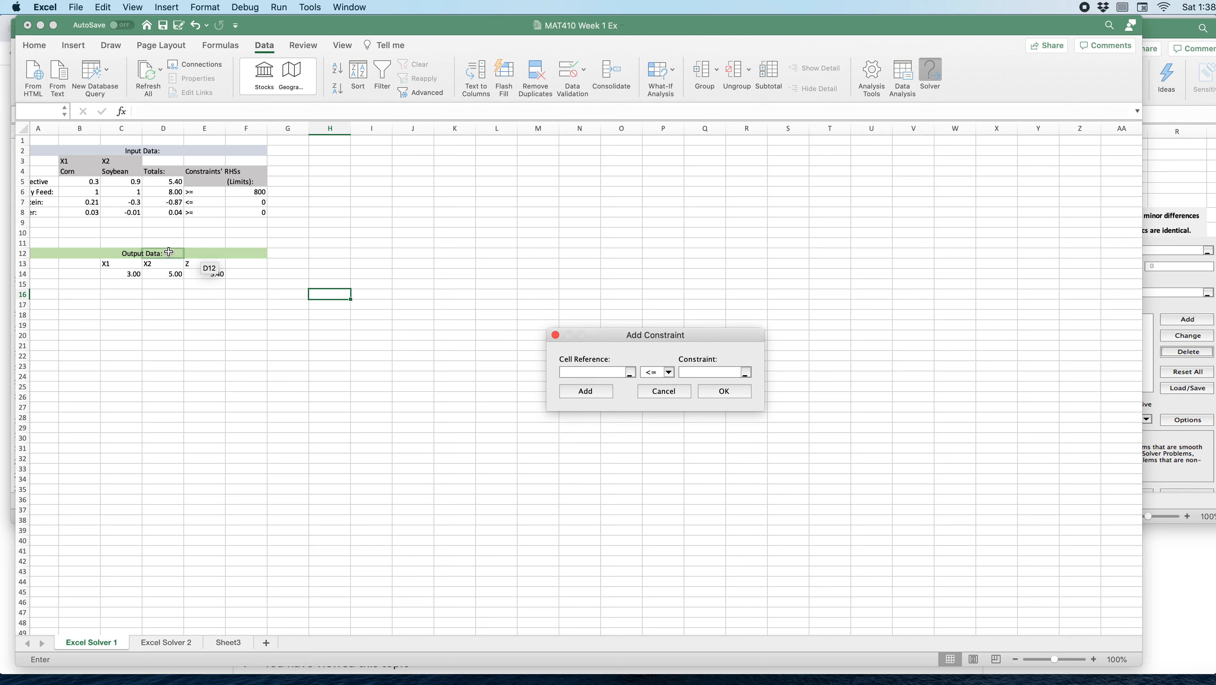
Add the Fiber constraint requiring the total in D8 to be >= 0 and finish entering constraints.
{"action": "left_click", "coordinate": [163, 213]}
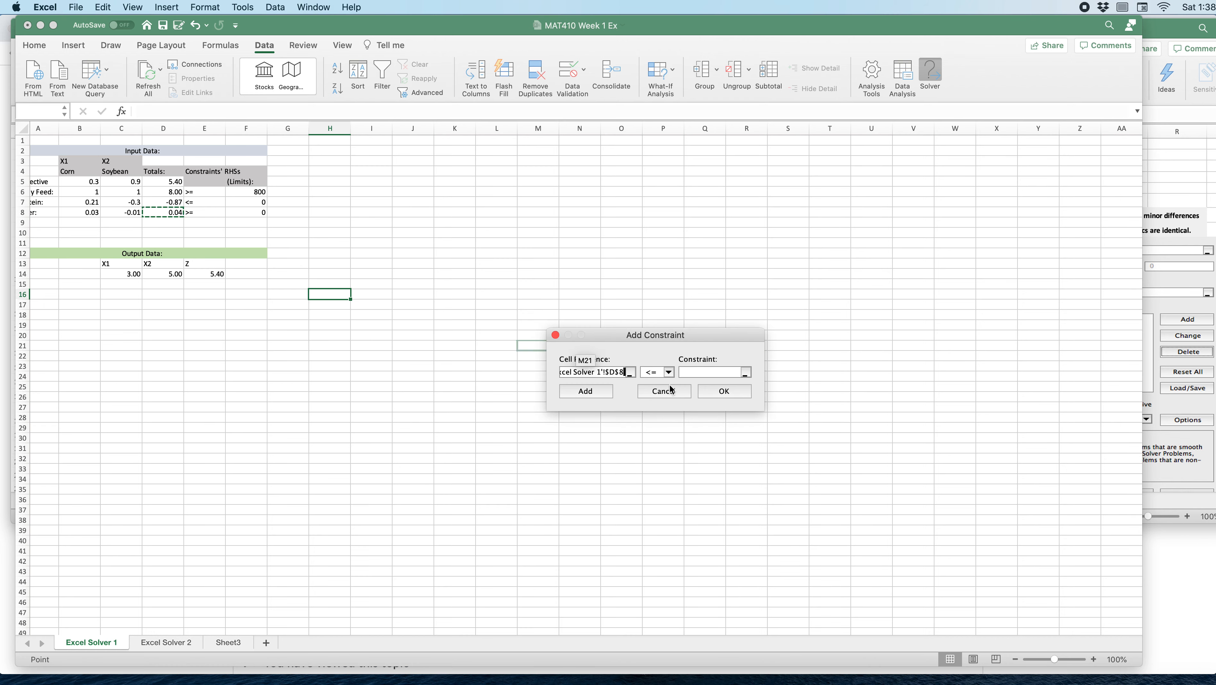
{"action": "left_click", "coordinate": [667, 372]}
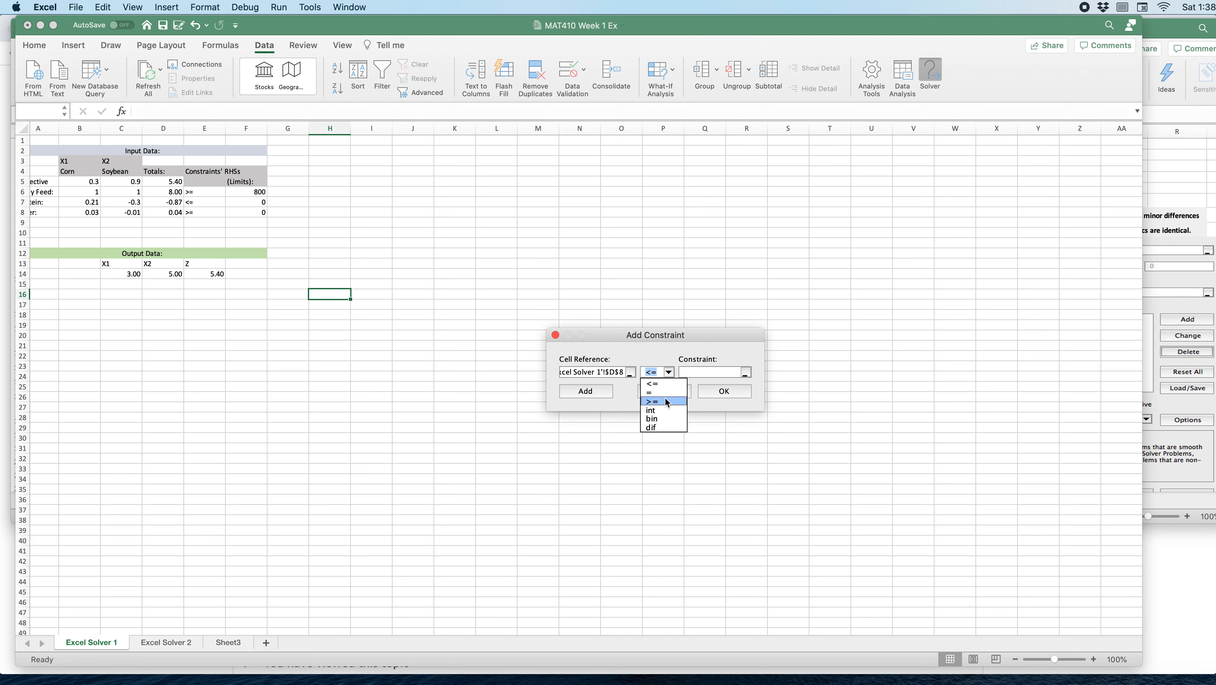
{"action": "left_click", "coordinate": [665, 398]}
{"action": "type", "text": "0"}
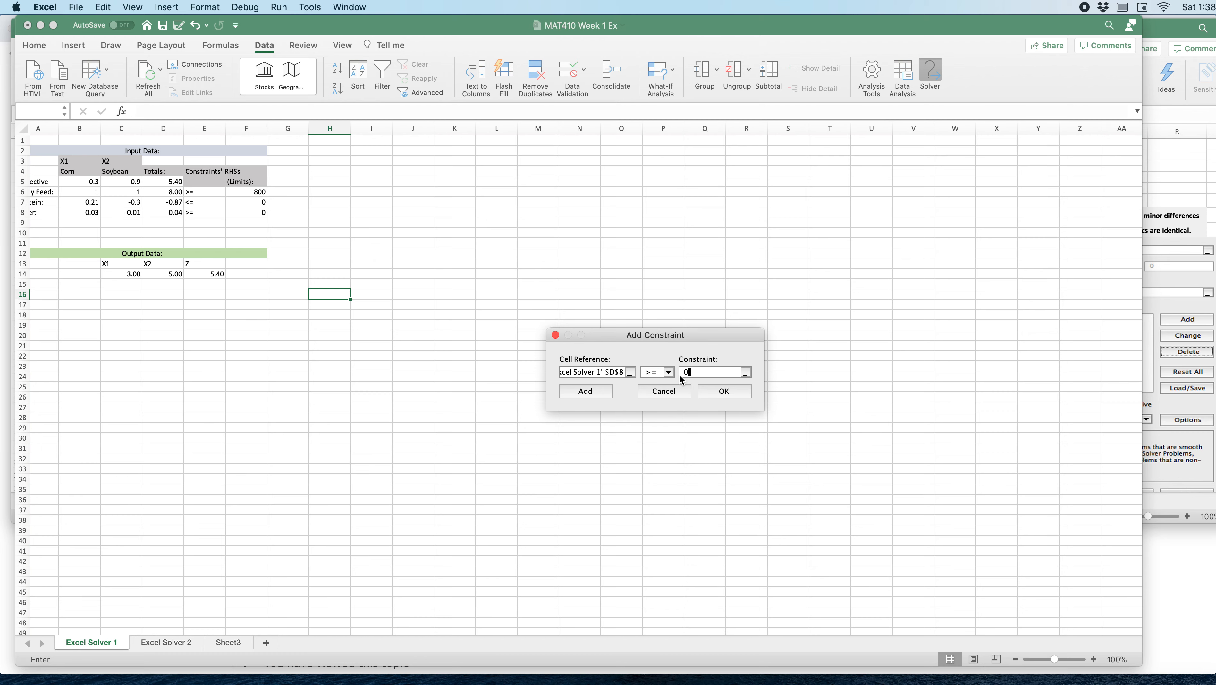
{"action": "left_click", "coordinate": [722, 392]}
{"action": "left_click", "coordinate": [487, 428]}
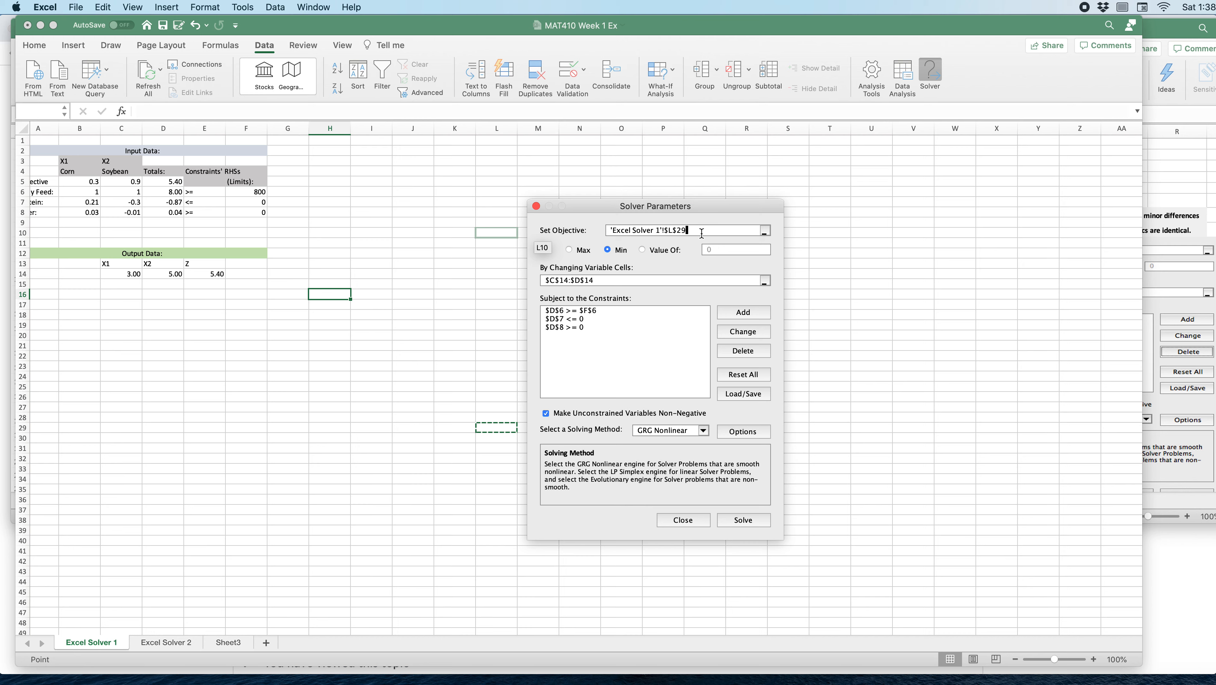
Clear the Solver objective reference and point it back to the Objective total in D5.
{"action": "left_click", "coordinate": [594, 235]}
{"action": "key", "text": "BackSpace"}
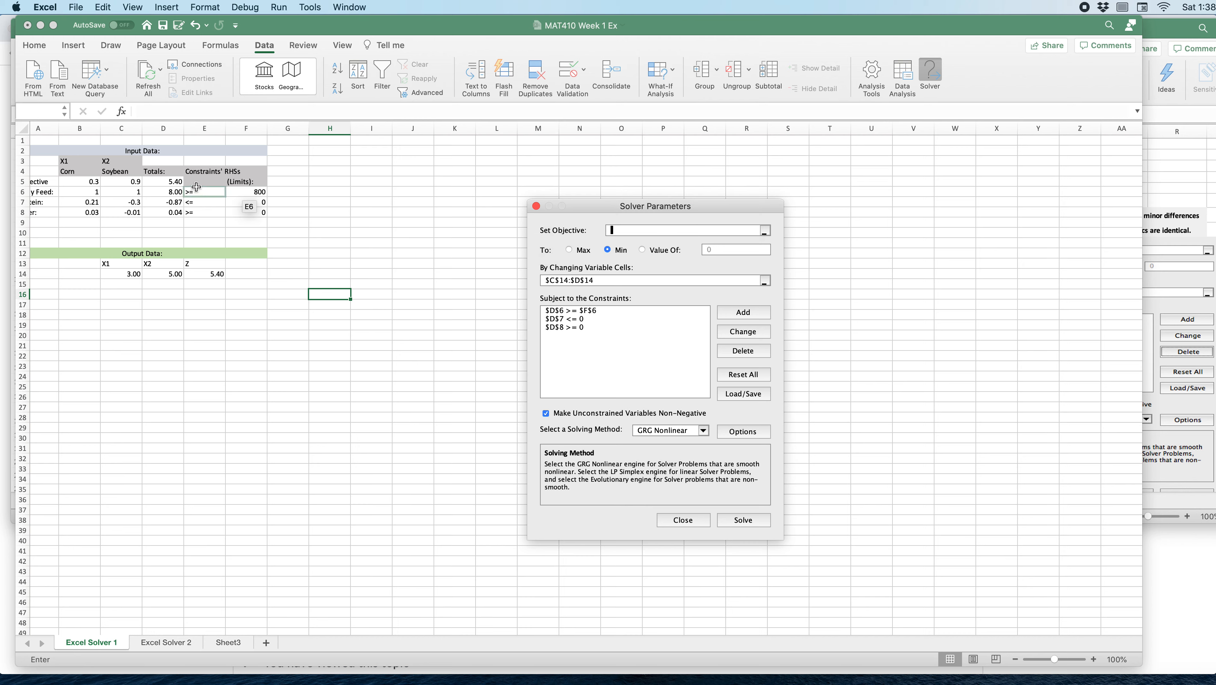
{"action": "left_click", "coordinate": [159, 181]}
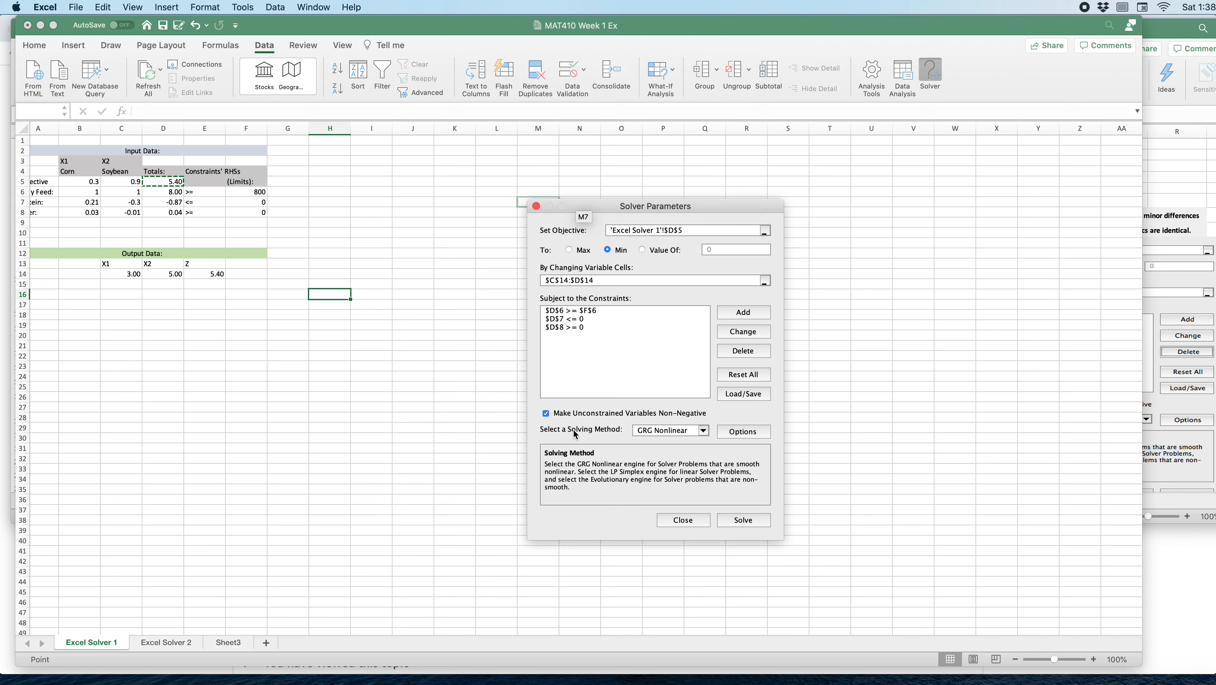
Solve the model with the Simplex LP method and keep the Solver solution.
{"action": "left_click", "coordinate": [707, 428]}
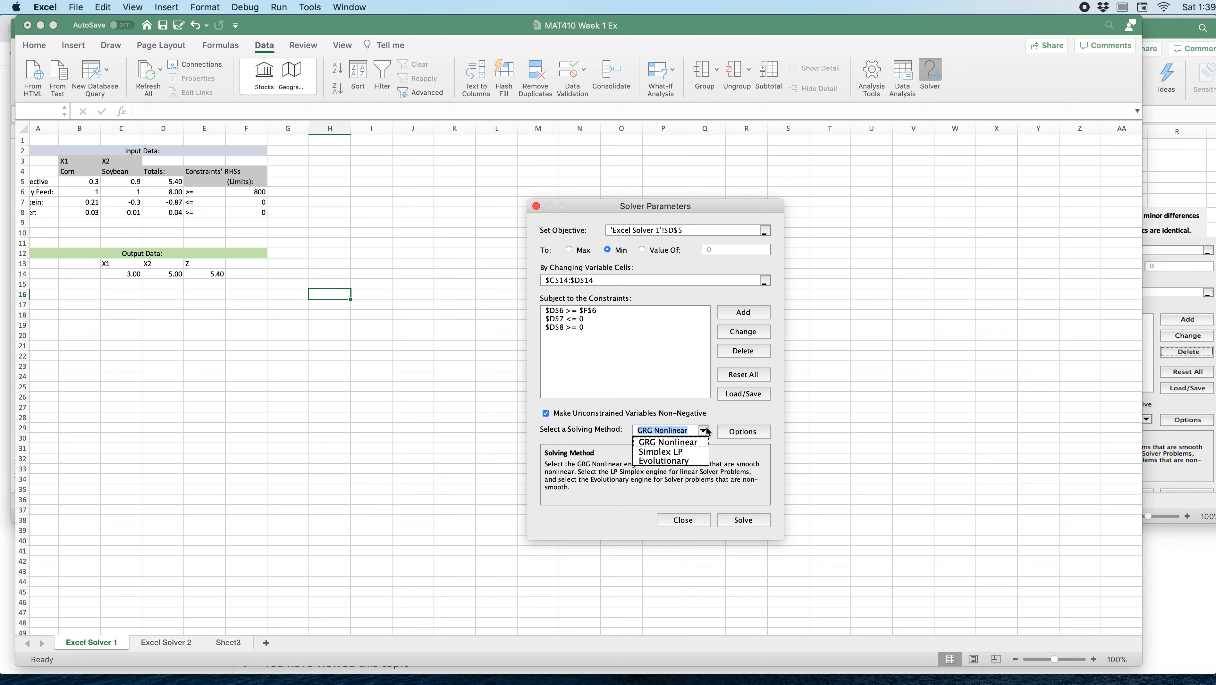
{"action": "left_click", "coordinate": [689, 451]}
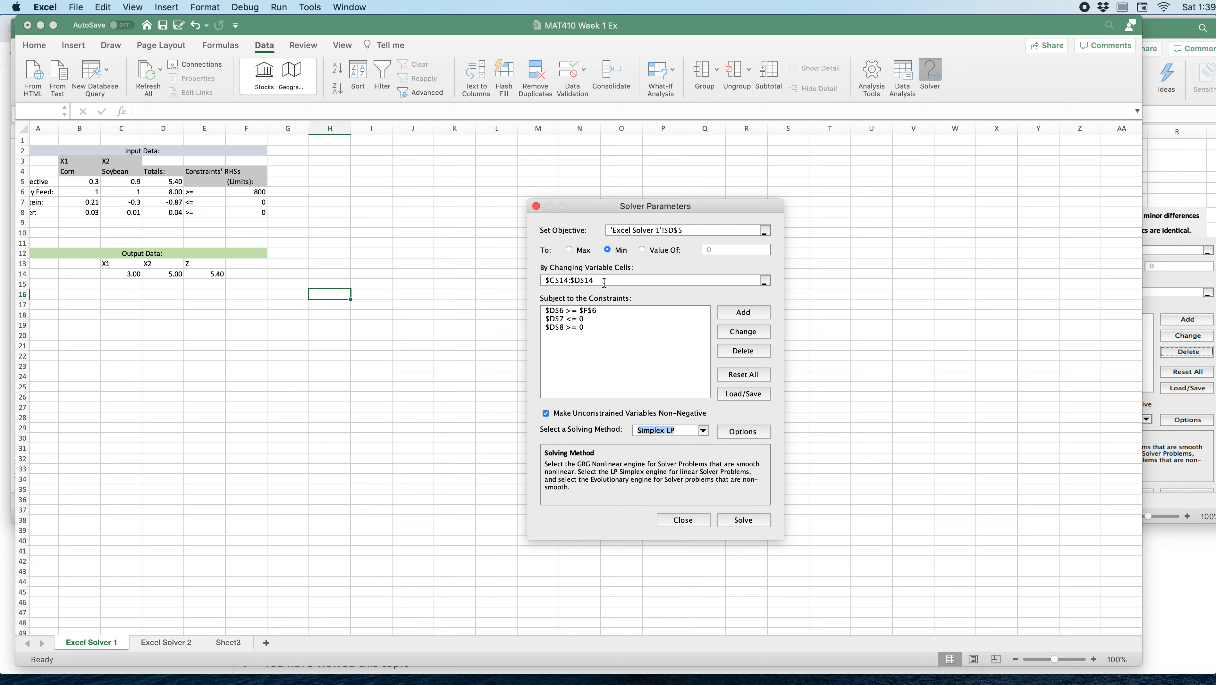
{"action": "left_click", "coordinate": [745, 521]}
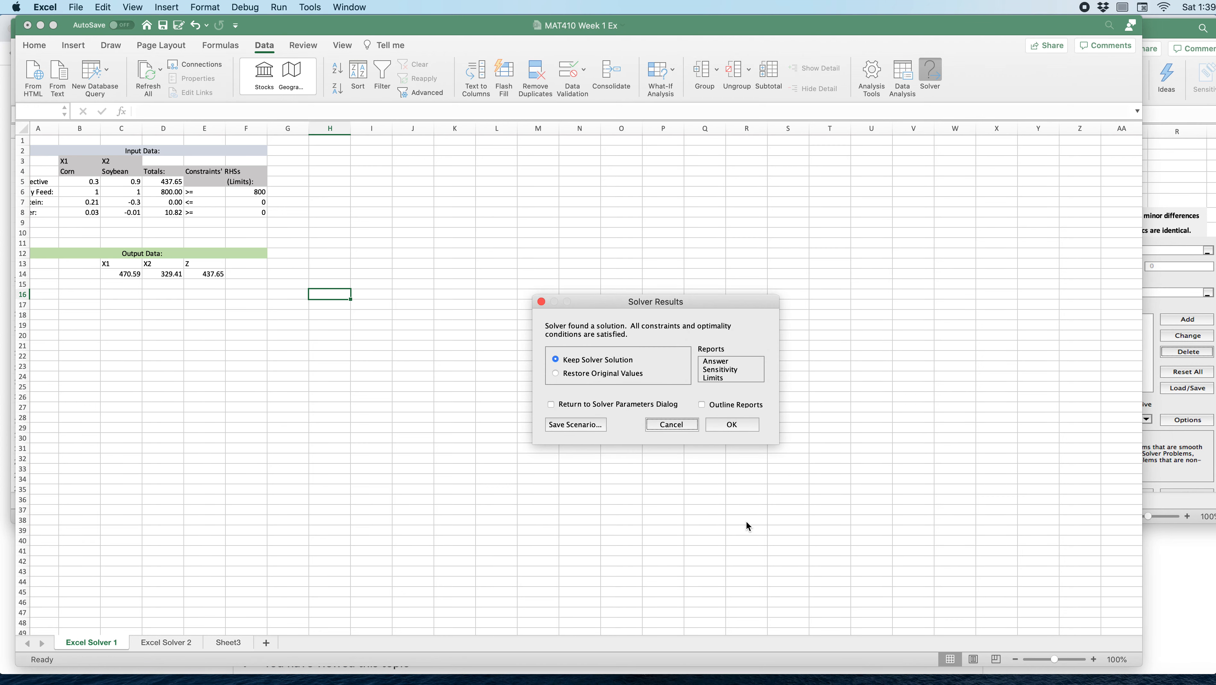
{"action": "left_click_drag", "start_coordinate": [599, 297], "coordinate": [457, 197]}
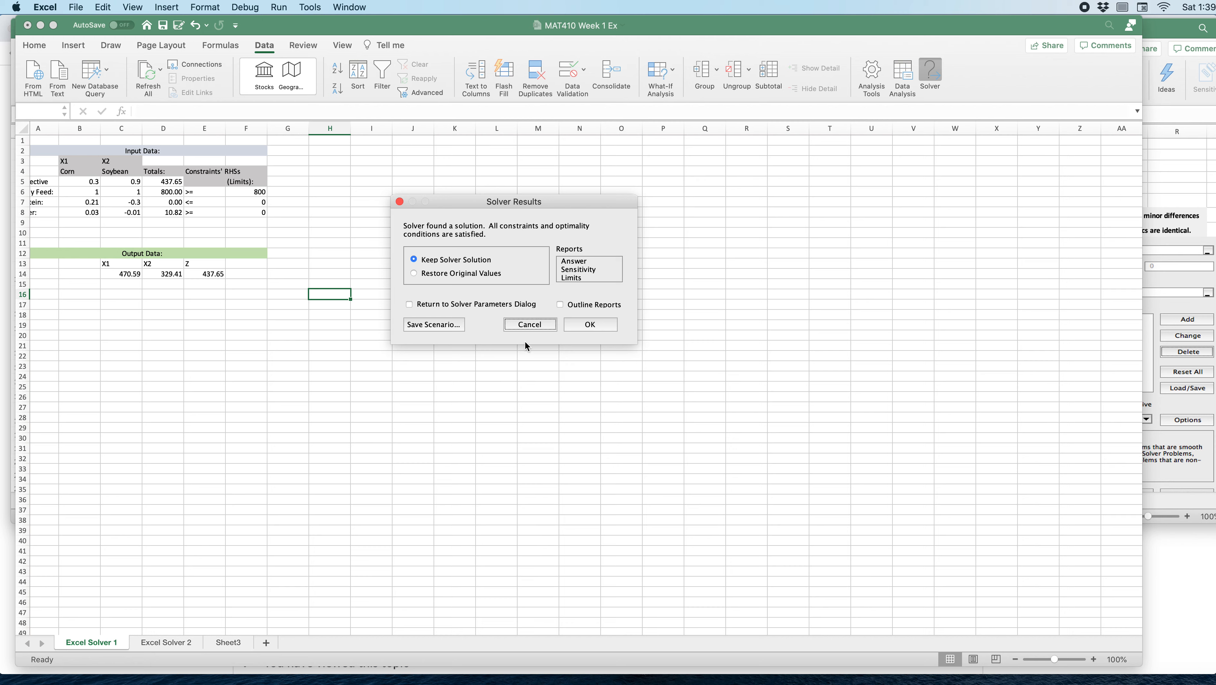
{"action": "left_click", "coordinate": [590, 325]}
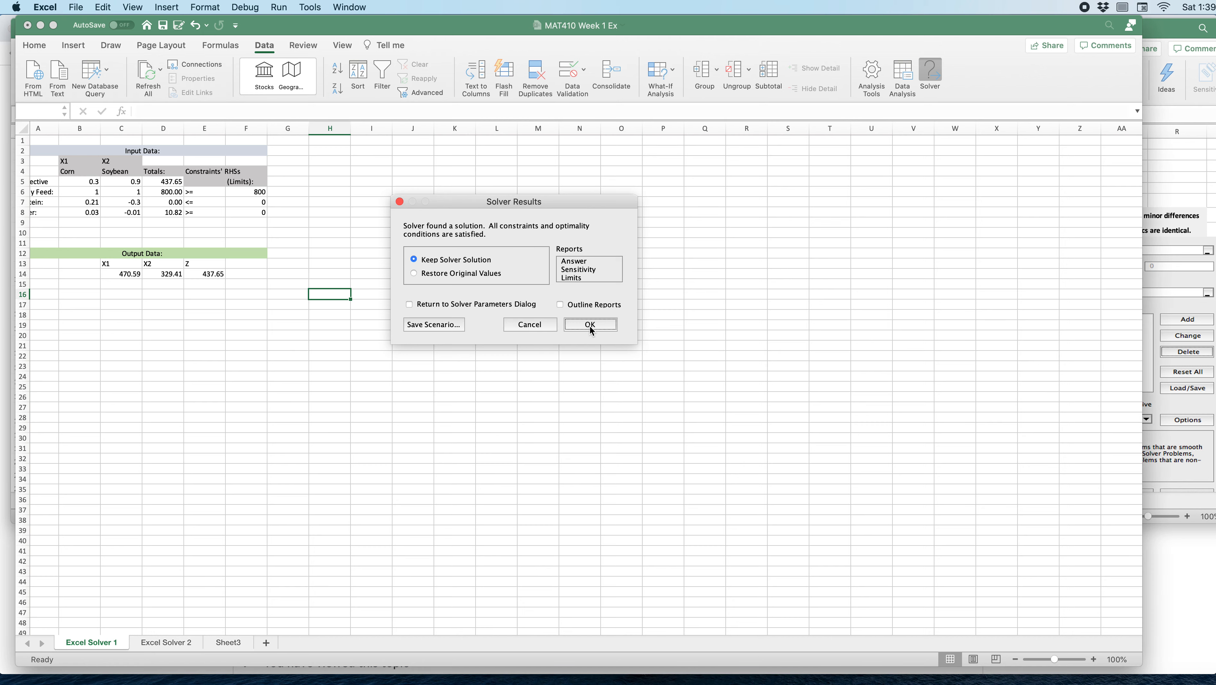
Examine the solved X1, X2 and Z values in output cells C14:E14.
{"action": "left_click", "coordinate": [218, 326]}
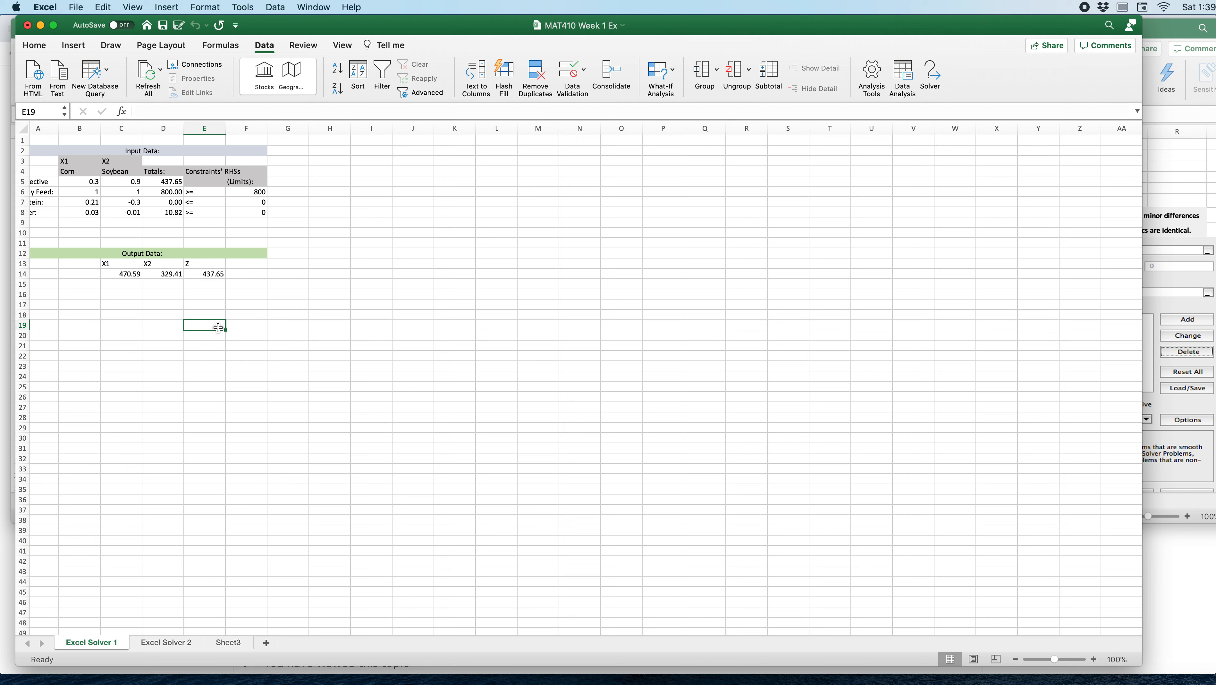
{"action": "key", "text": "Home"}
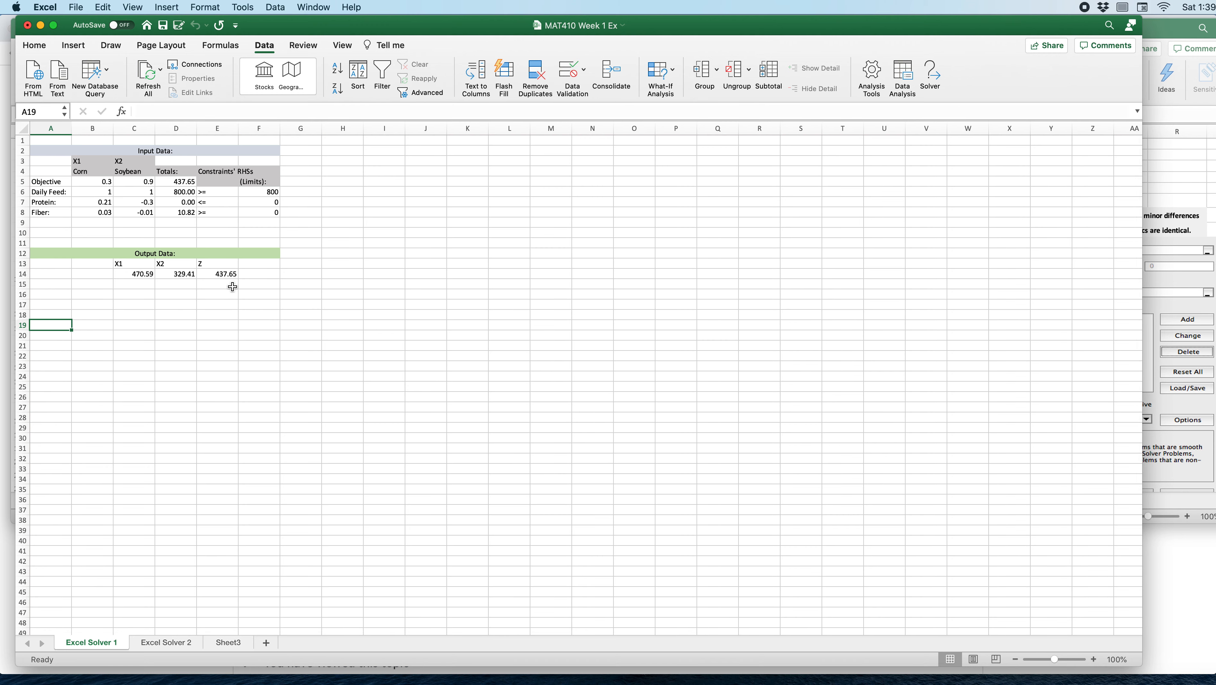
{"action": "left_click", "coordinate": [138, 277]}
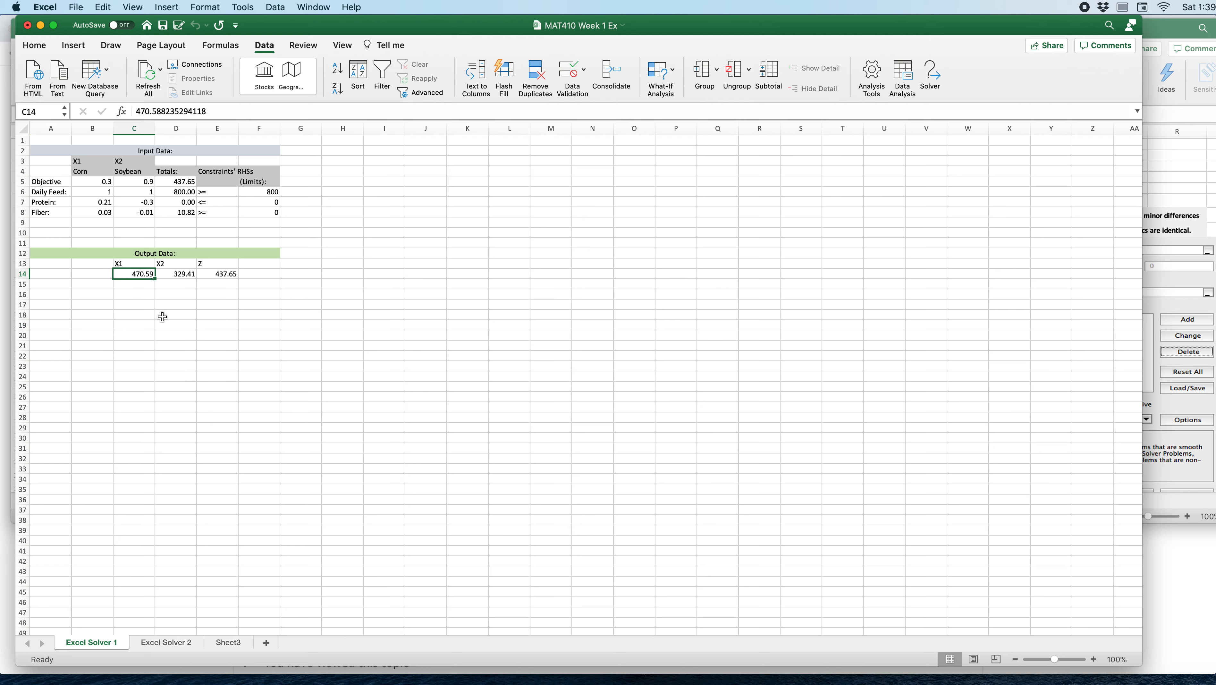
{"action": "left_click", "coordinate": [173, 276]}
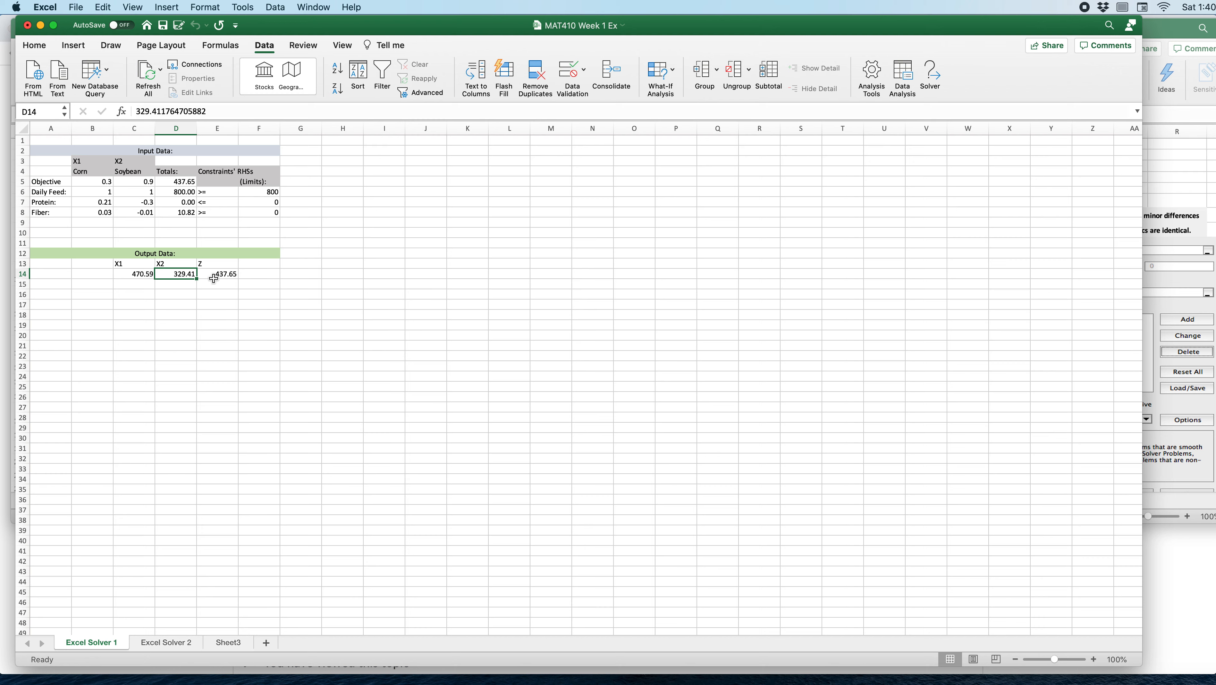
{"action": "left_click", "coordinate": [226, 276]}
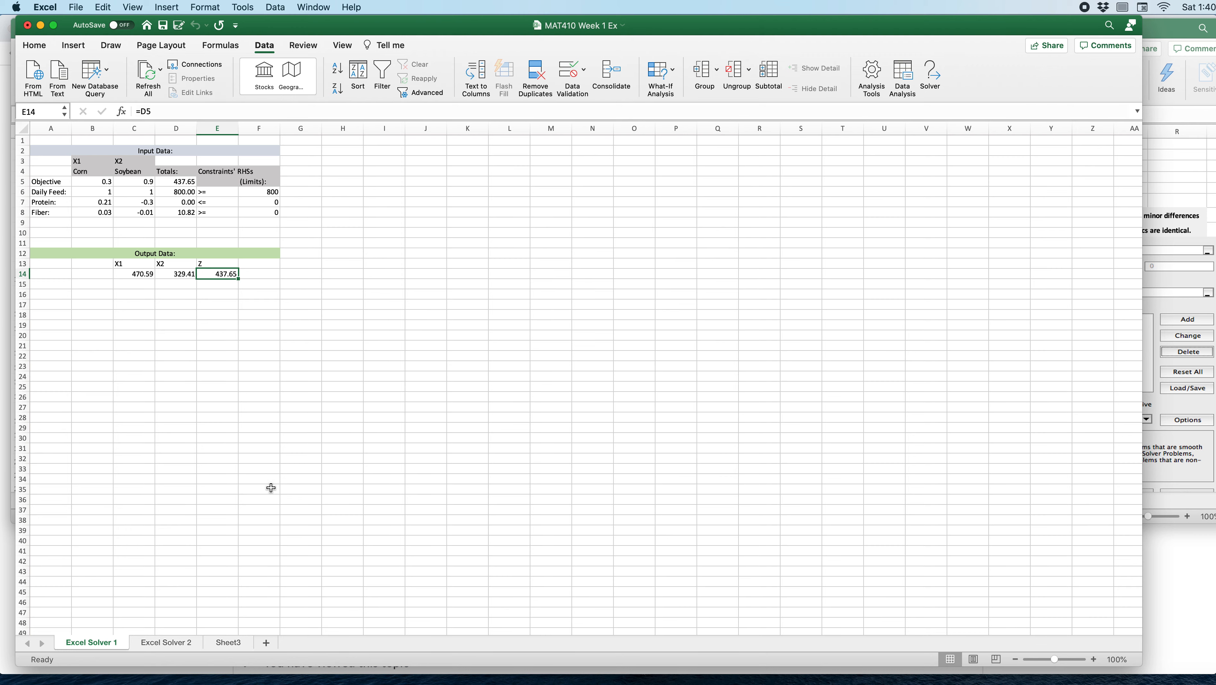
Switch to the Excel Solver 2 sheet, and put away the practice workbook and the diet problem tutorial workbook.
{"action": "left_click", "coordinate": [169, 643]}
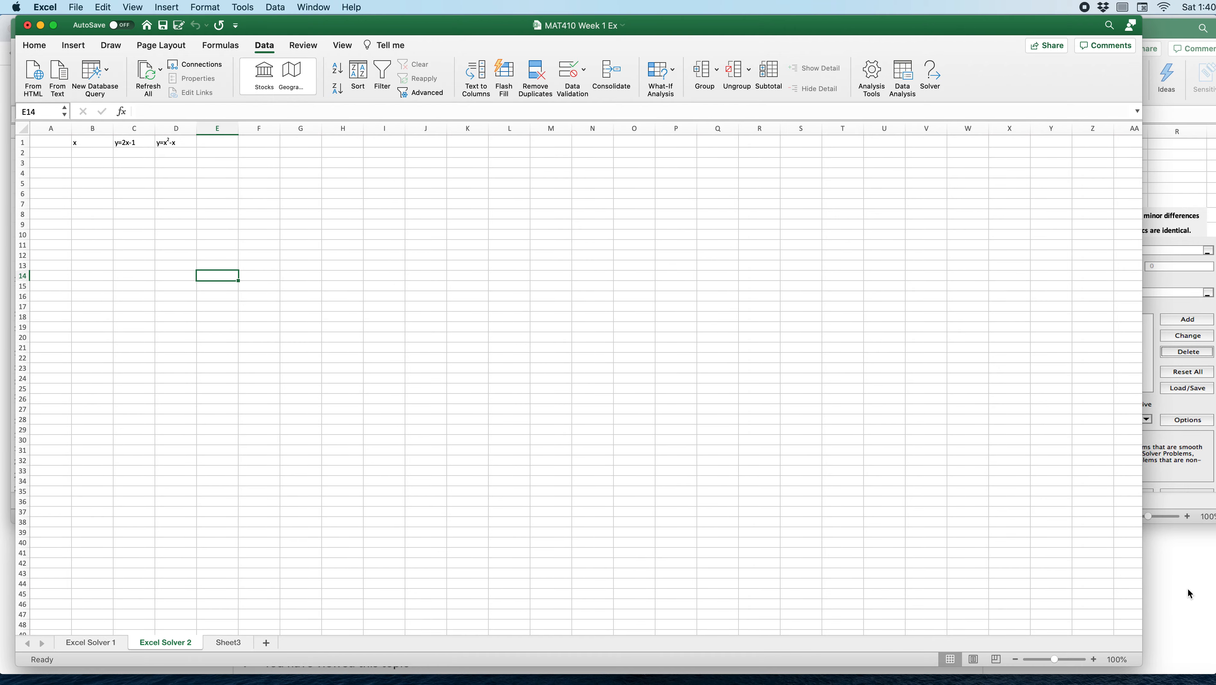
{"action": "left_click", "coordinate": [27, 27]}
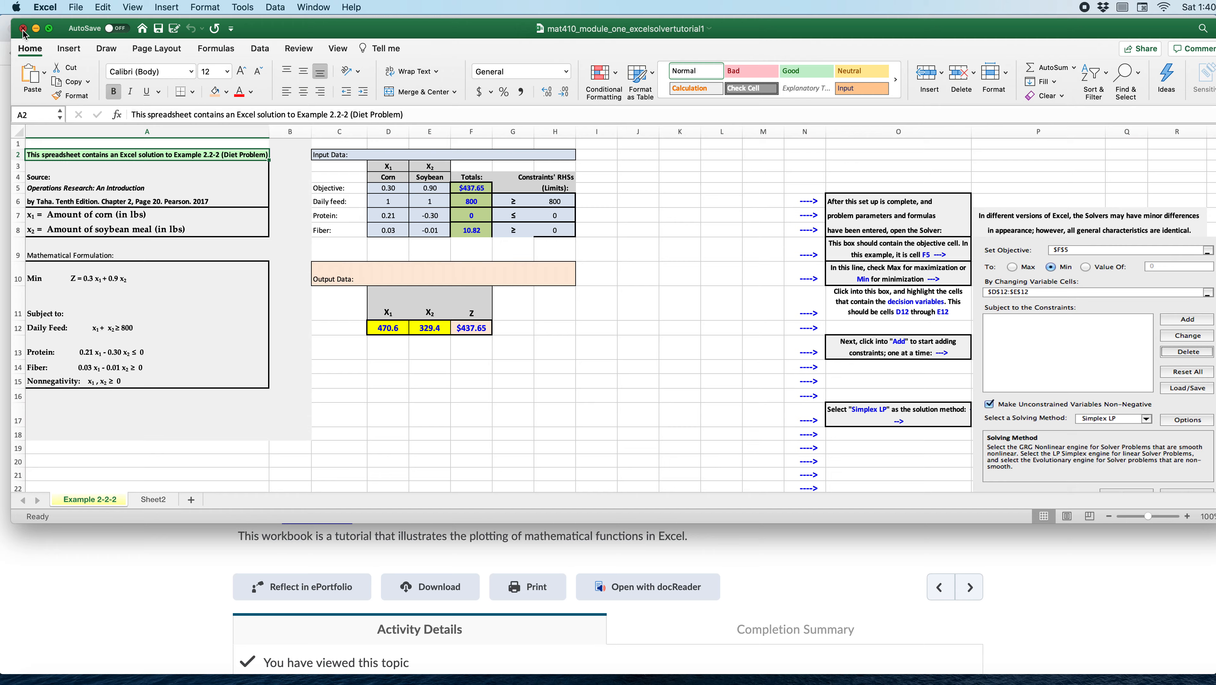
{"action": "left_click", "coordinate": [22, 27]}
Download and open the Excel Solver 2 tutorial from the course page in Chrome and show its PLOTTING TUTORIAL sheet.
{"action": "left_click", "coordinate": [322, 518]}
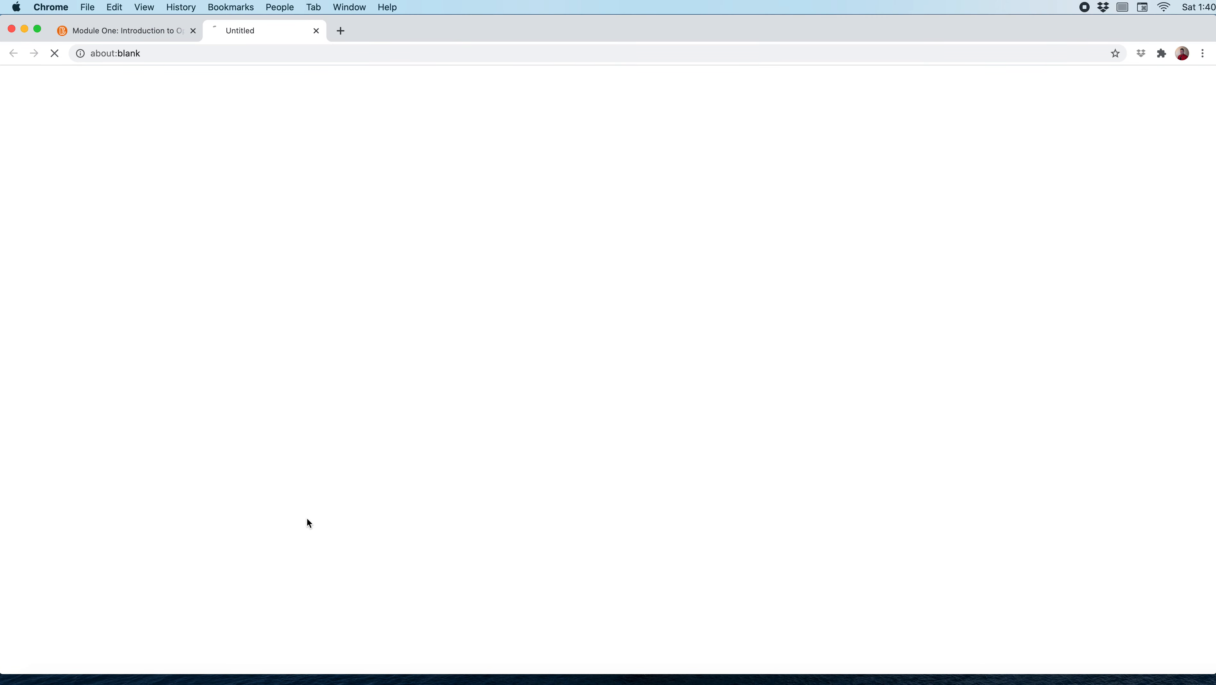
{"action": "left_click", "coordinate": [43, 655]}
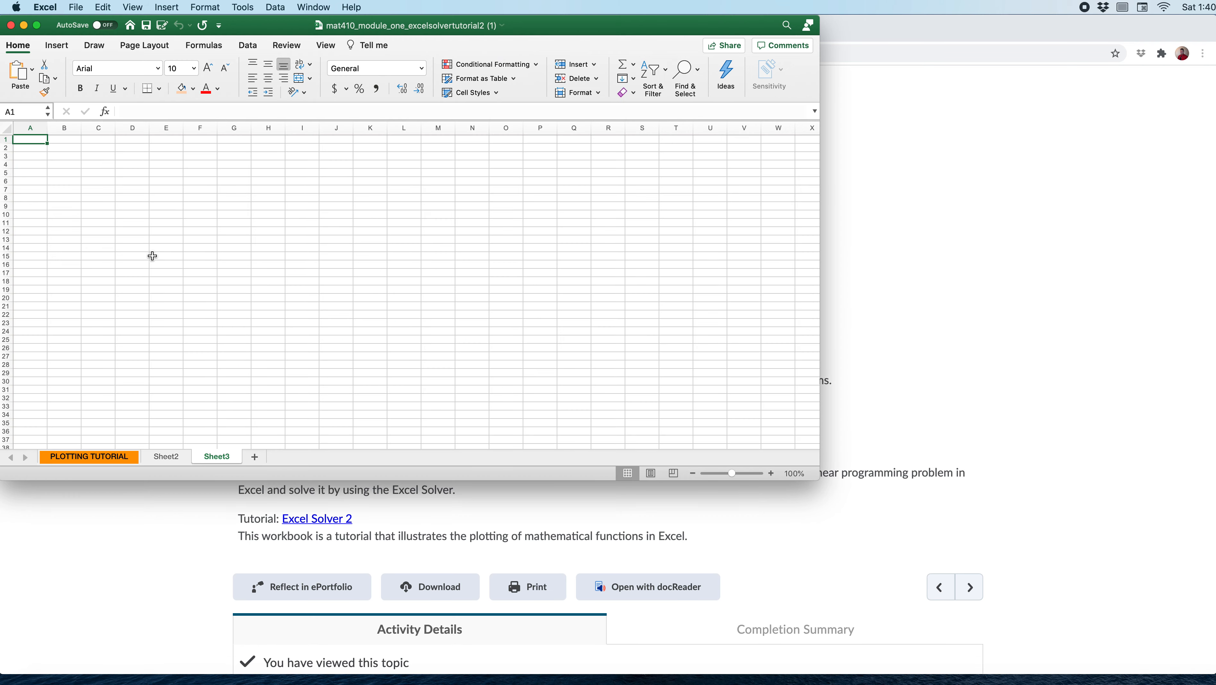
{"action": "left_click", "coordinate": [89, 458]}
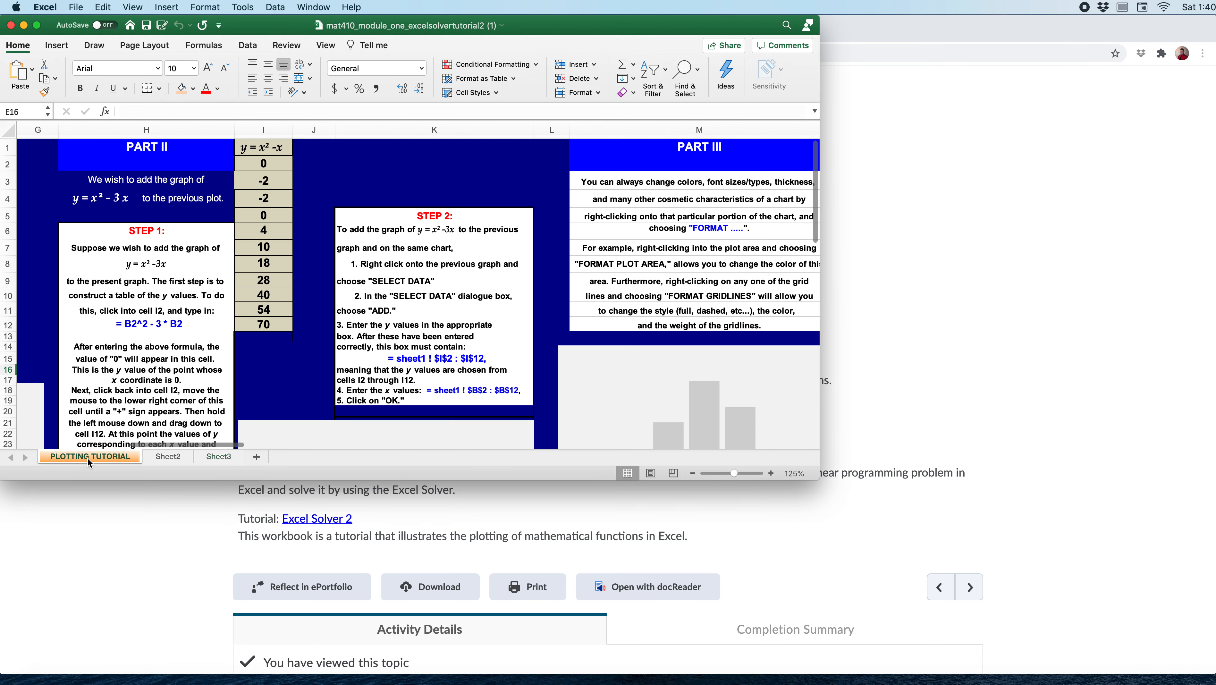
Look over the plotting tutorial's instructions, value tables and charts, and close that workbook.
{"action": "scroll", "coordinate": [280, 294], "scroll_direction": "down", "scroll_amount": 10}
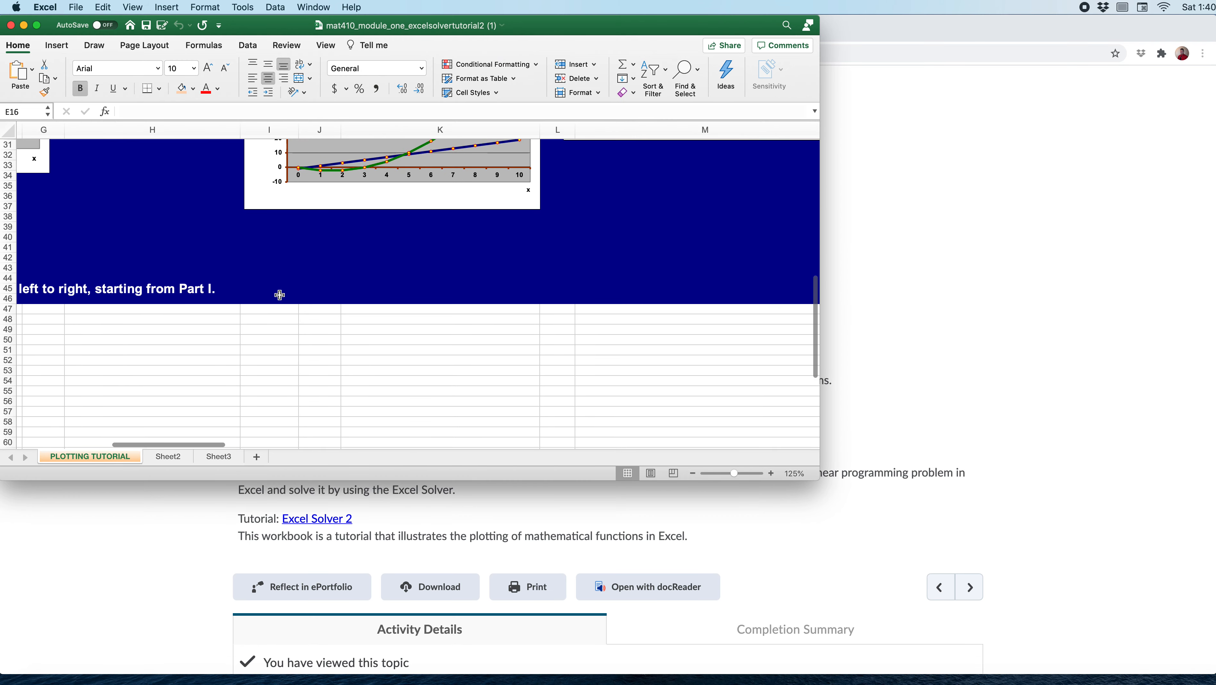
{"action": "scroll", "coordinate": [280, 295], "scroll_direction": "up", "scroll_amount": 10}
{"action": "scroll", "coordinate": [279, 295], "scroll_direction": "left", "scroll_amount": 5}
{"action": "scroll", "coordinate": [280, 294], "scroll_direction": "up", "scroll_amount": 3}
{"action": "scroll", "coordinate": [279, 294], "scroll_direction": "left", "scroll_amount": 1}
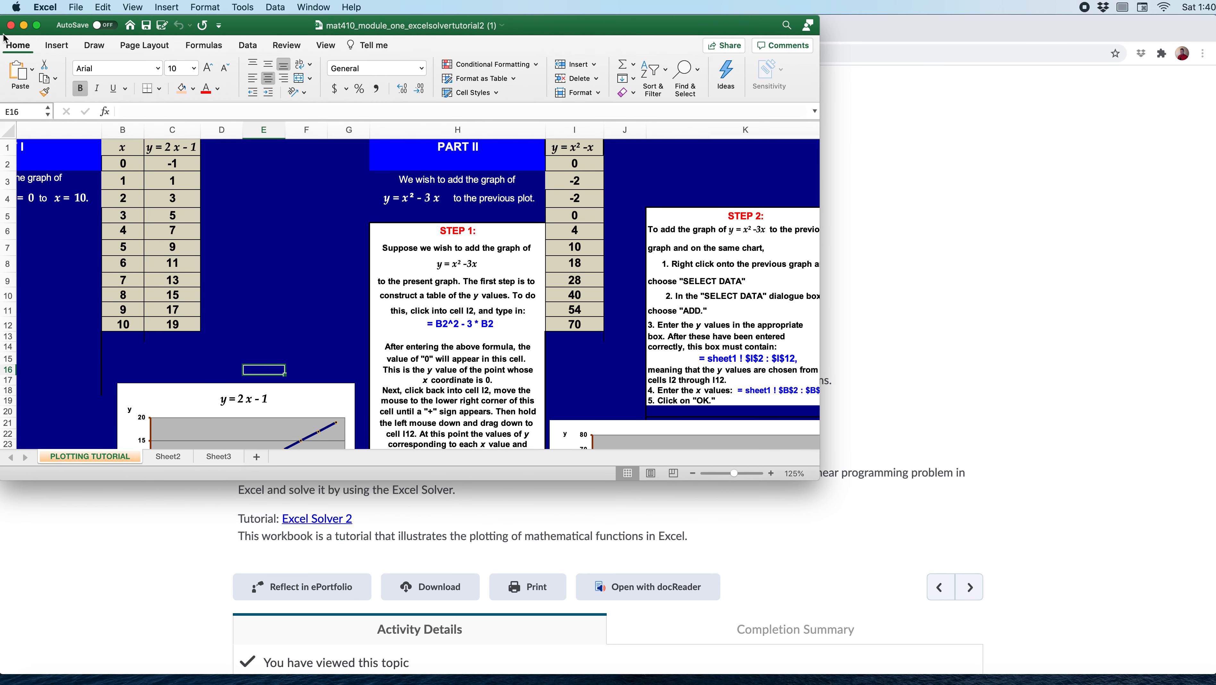
{"action": "left_click", "coordinate": [11, 25]}
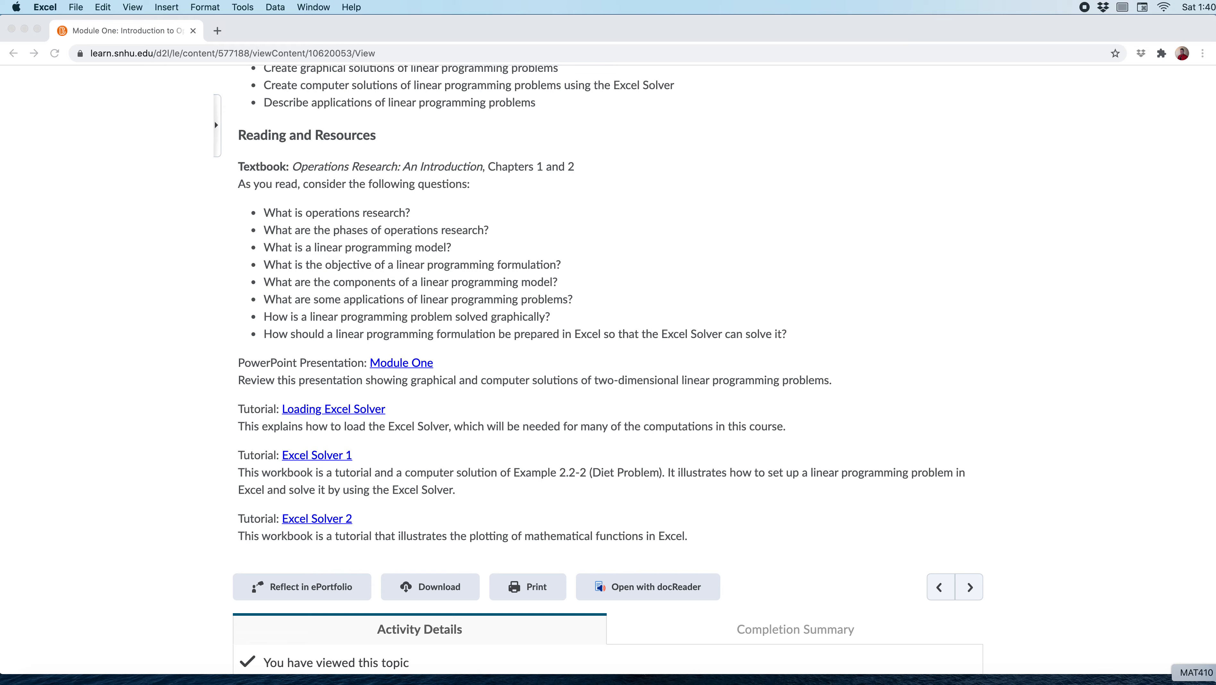
Return to the MAT410 Week 1 Ex workbook and inspect the function headings in C1 and D1 of the Excel Solver 2 sheet.
{"action": "left_click", "coordinate": [1196, 681]}
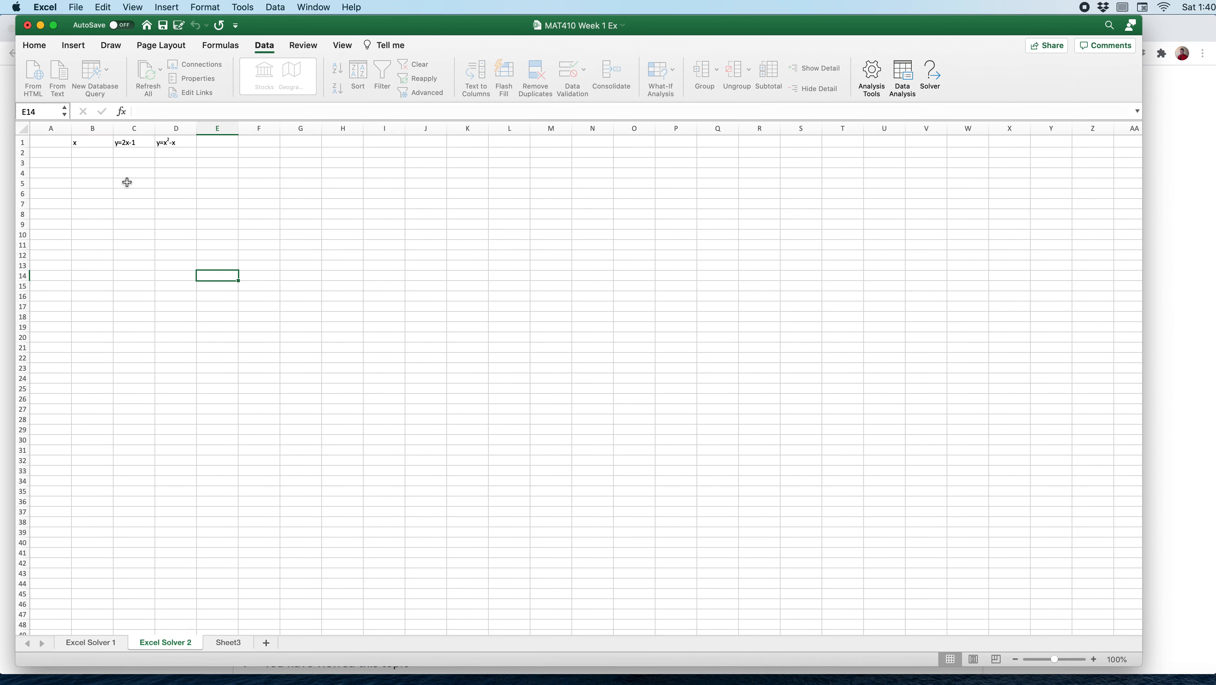
{"action": "left_click", "coordinate": [126, 143]}
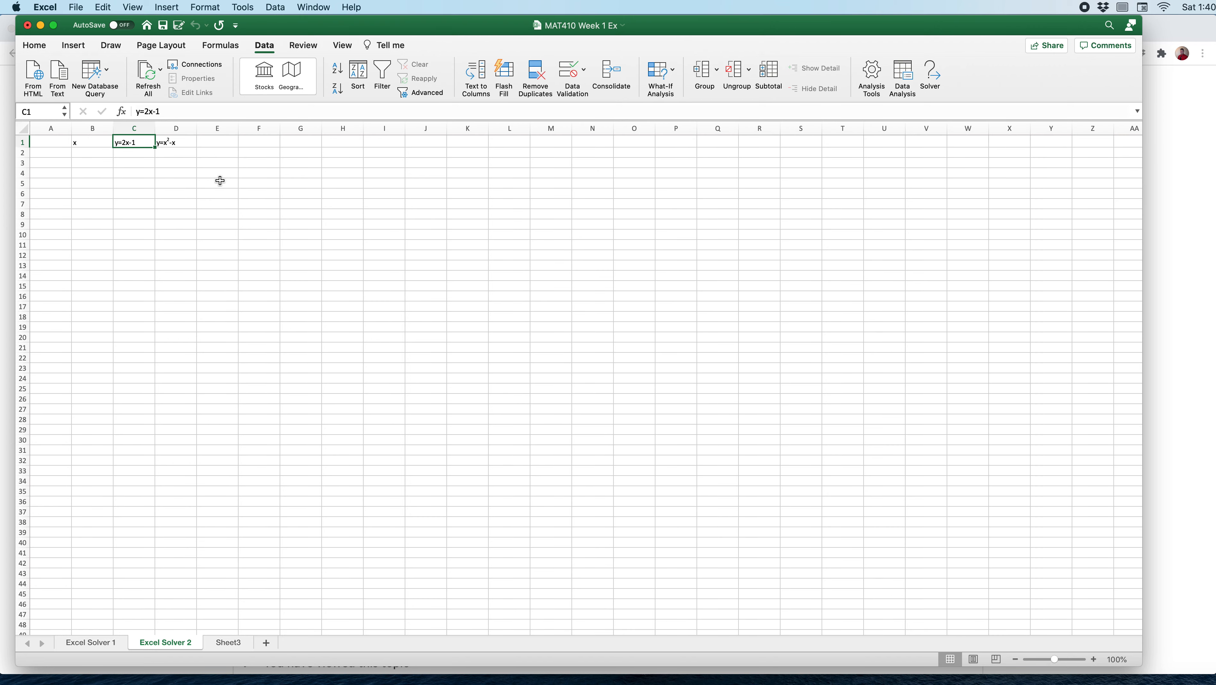
{"action": "scroll", "coordinate": [218, 180], "scroll_direction": "right", "scroll_amount": 1}
{"action": "left_click", "coordinate": [168, 144]}
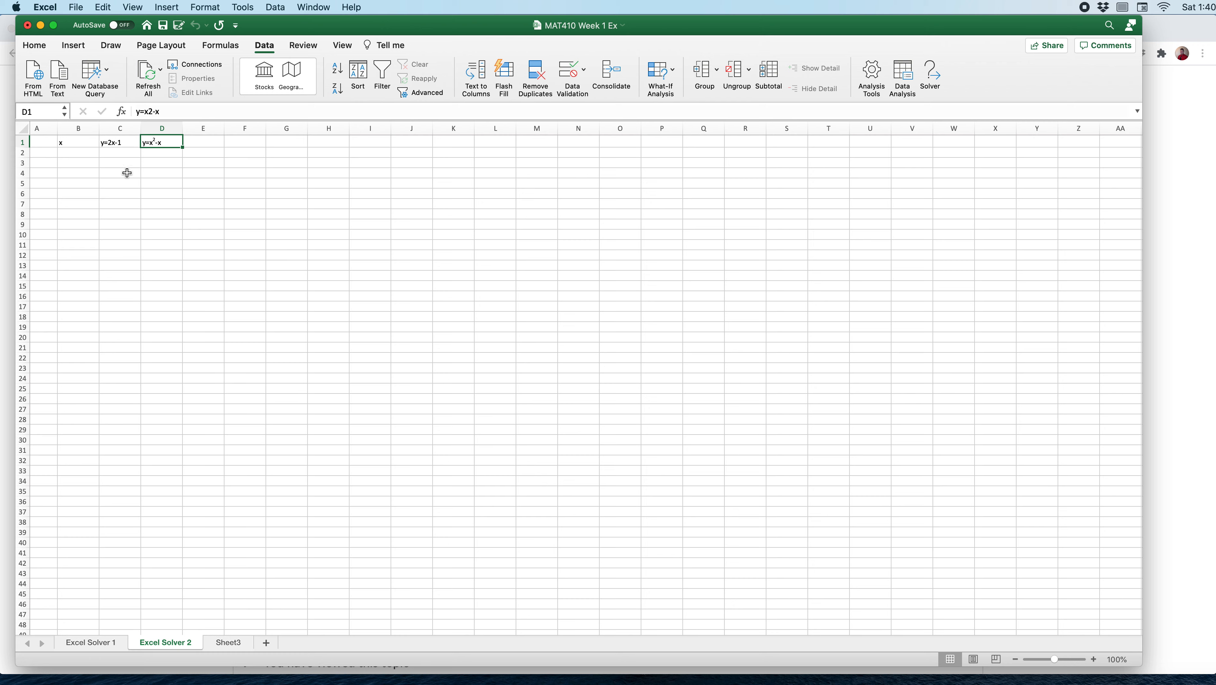
Enter x values 0, 1, 2 and 3 starting in B2, and extend the series down to 15 in B17.
{"action": "left_click", "coordinate": [69, 153]}
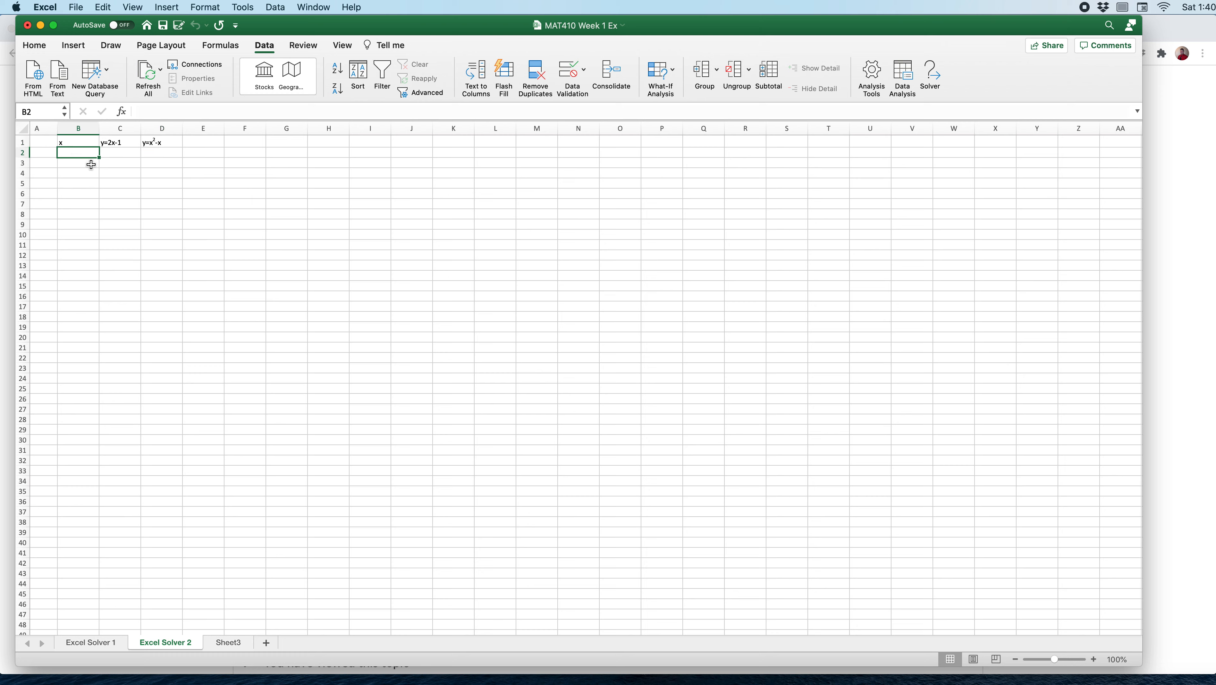
{"action": "type", "text": "0"}
{"action": "key", "text": "Return"}
{"action": "type", "text": "1"}
{"action": "key", "text": "Return"}
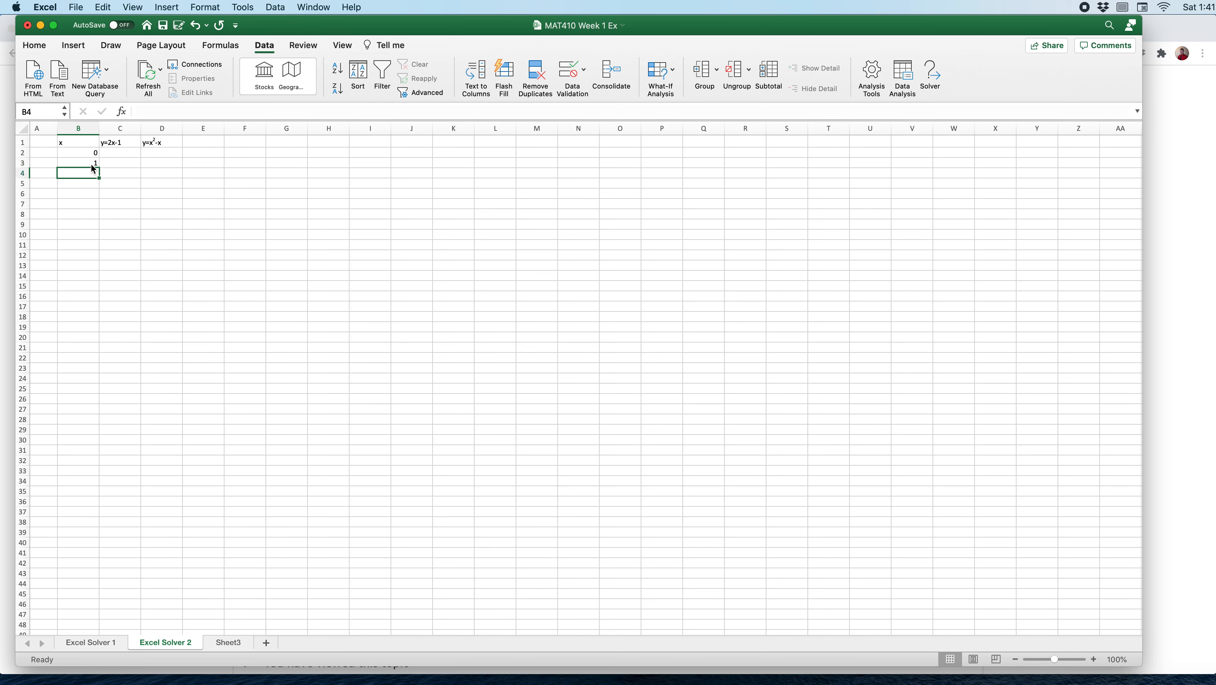
{"action": "type", "text": "2"}
{"action": "key", "text": "Return"}
{"action": "type", "text": "3"}
{"action": "key", "text": "Return"}
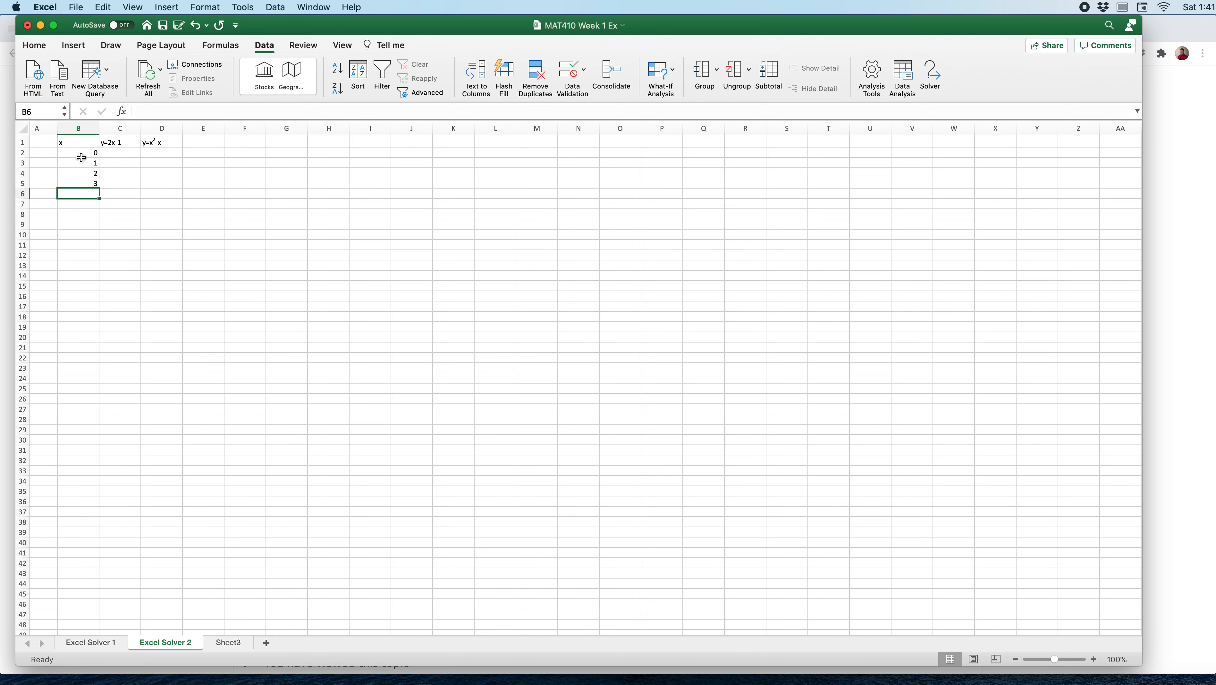
{"action": "left_click_drag", "start_coordinate": [79, 154], "coordinate": [85, 185]}
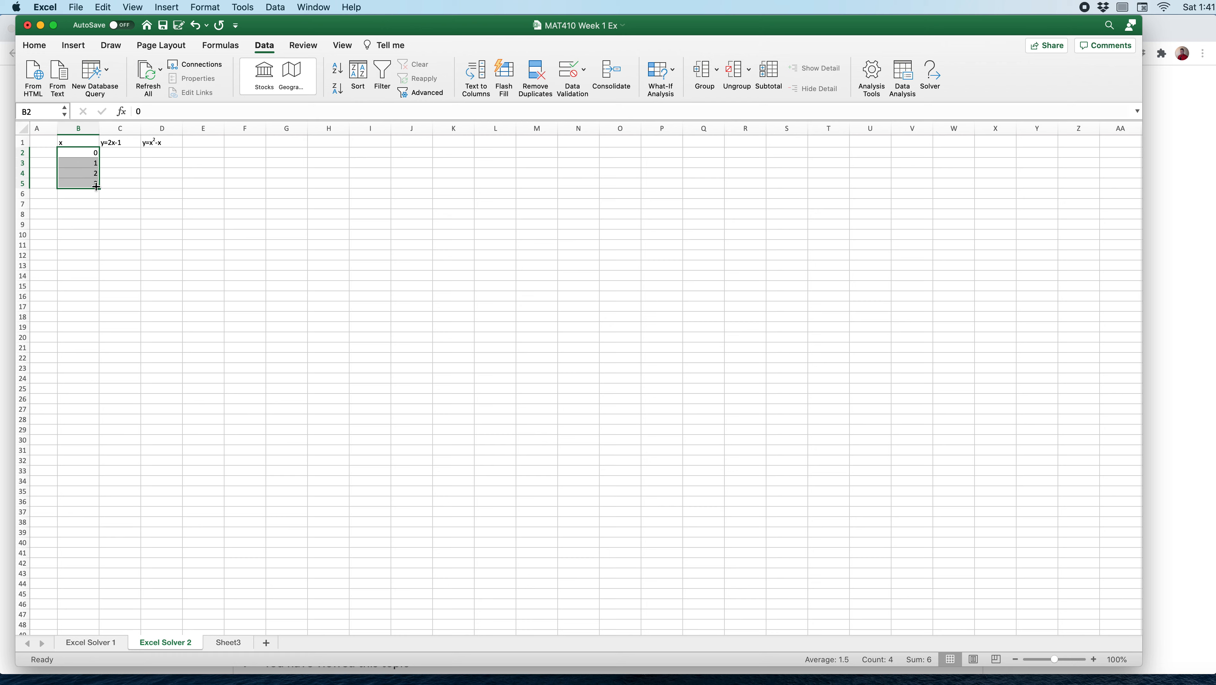
{"action": "left_click_drag", "start_coordinate": [100, 188], "coordinate": [95, 311]}
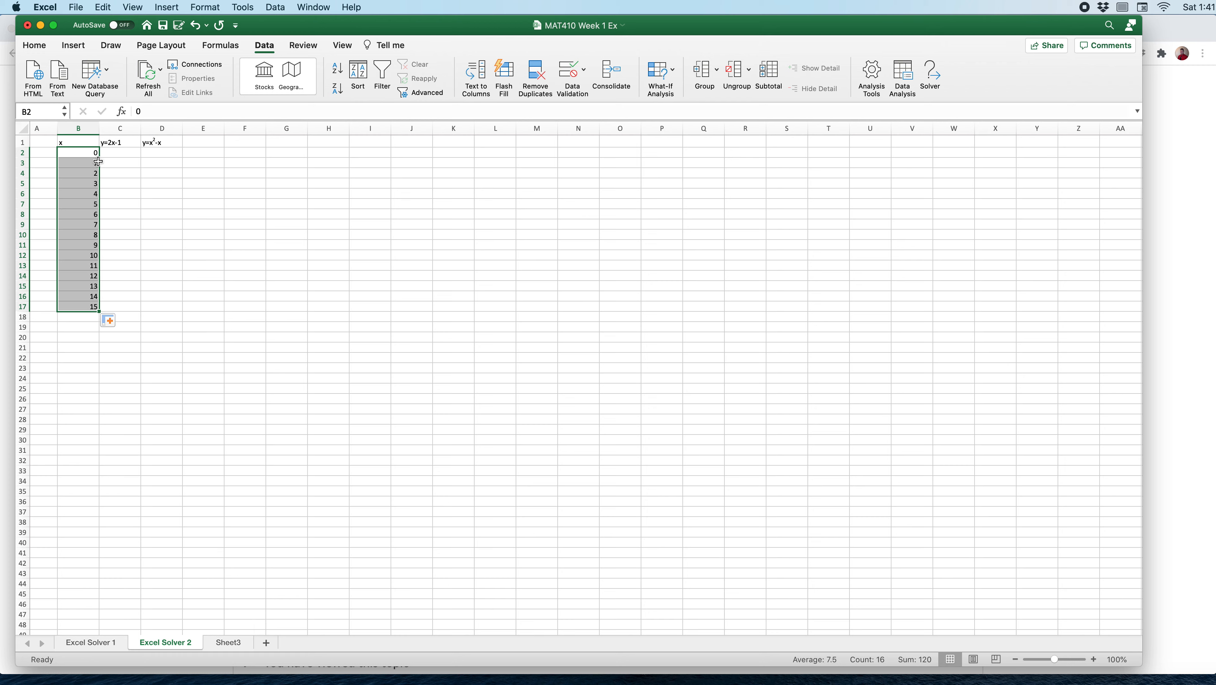
Compute the y=2x-1 column with the formula =2*B2-1 in C2 and fill it down to C17.
{"action": "left_click", "coordinate": [126, 153]}
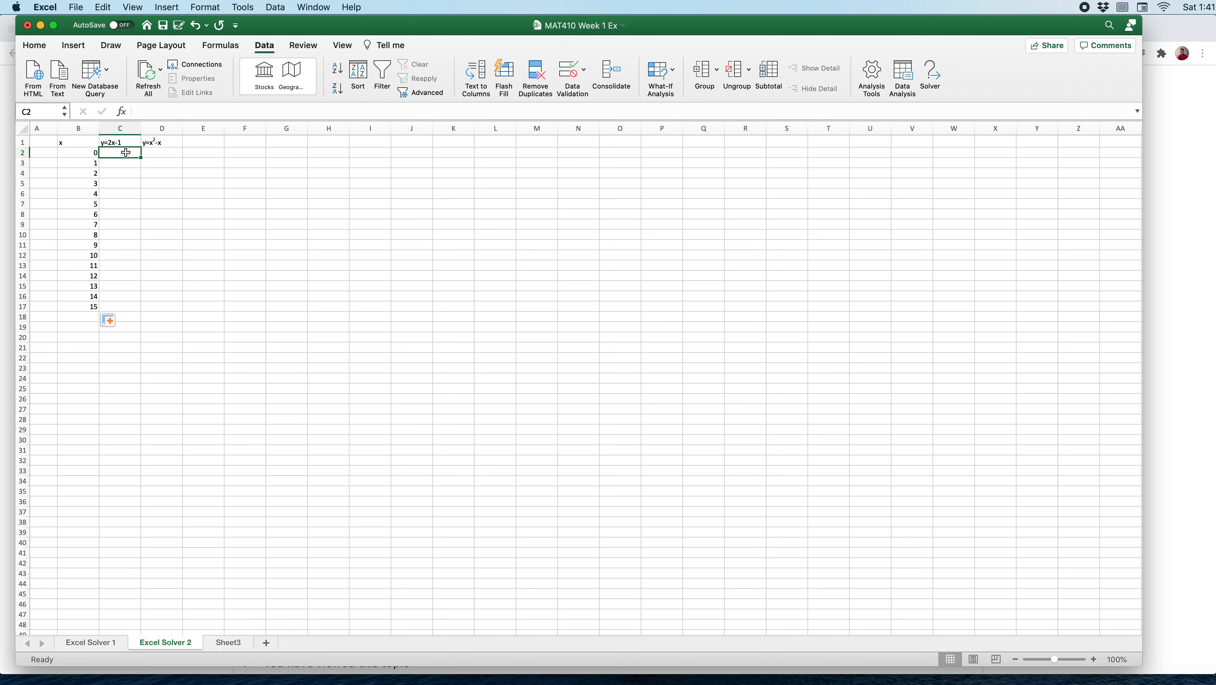
{"action": "type", "text": "="}
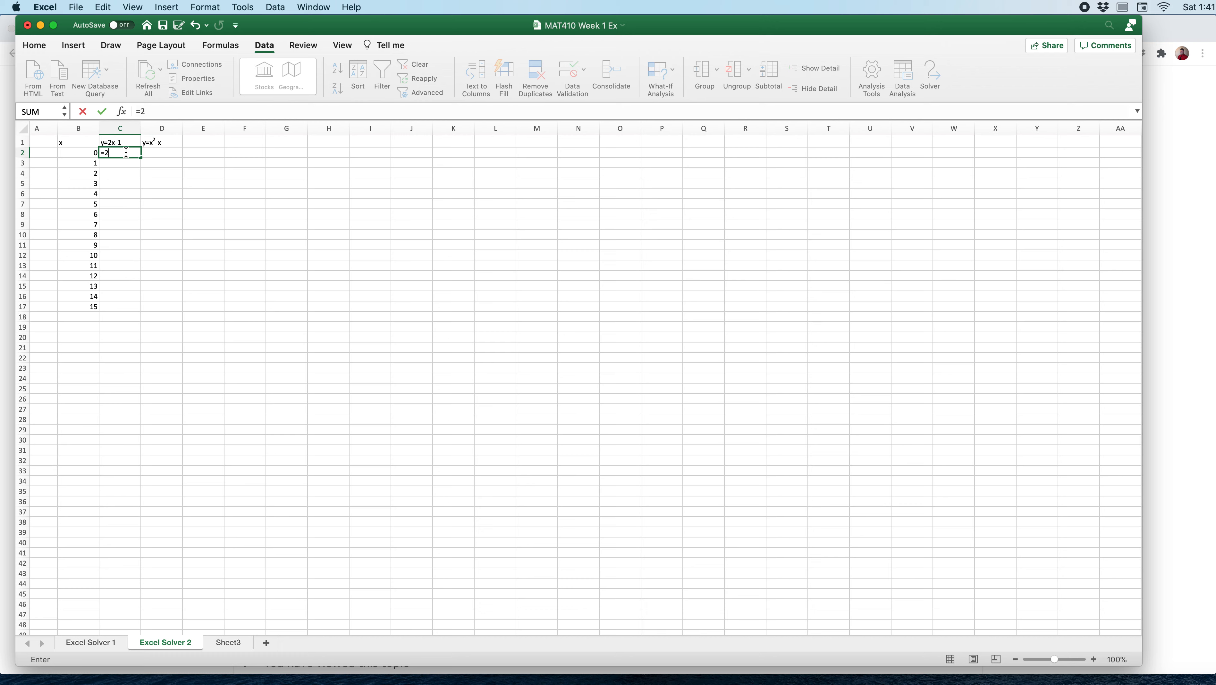
{"action": "type", "text": "2*"}
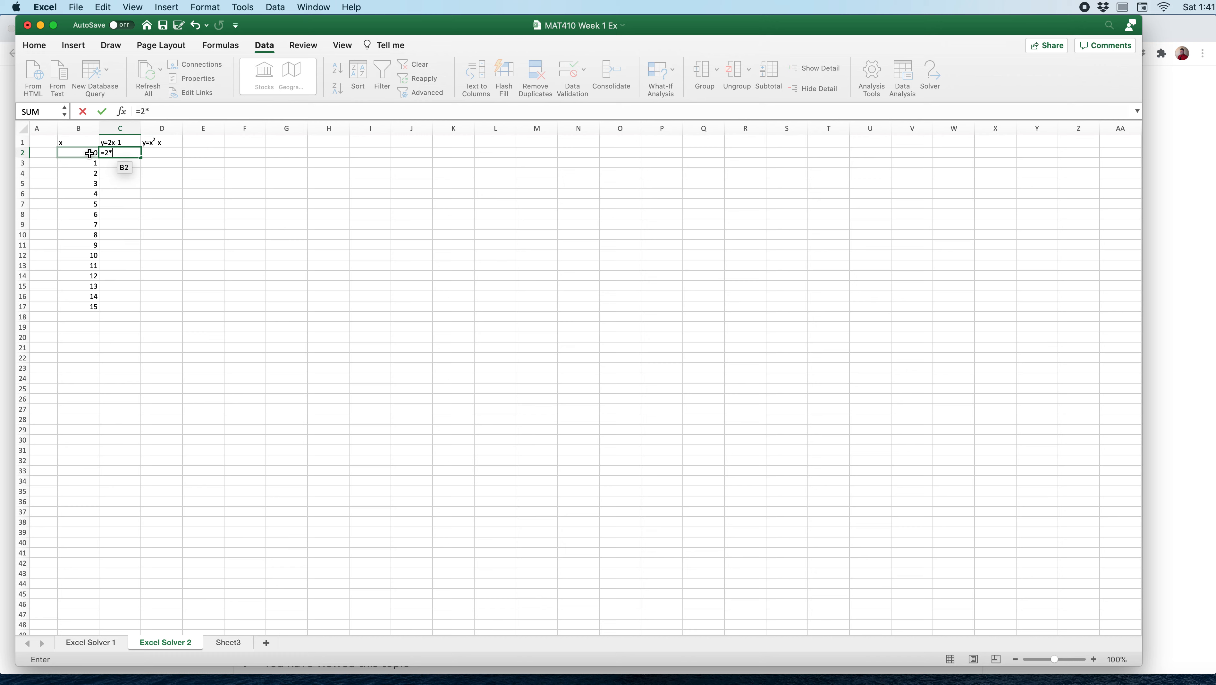
{"action": "left_click", "coordinate": [90, 153]}
{"action": "type", "text": "-1"}
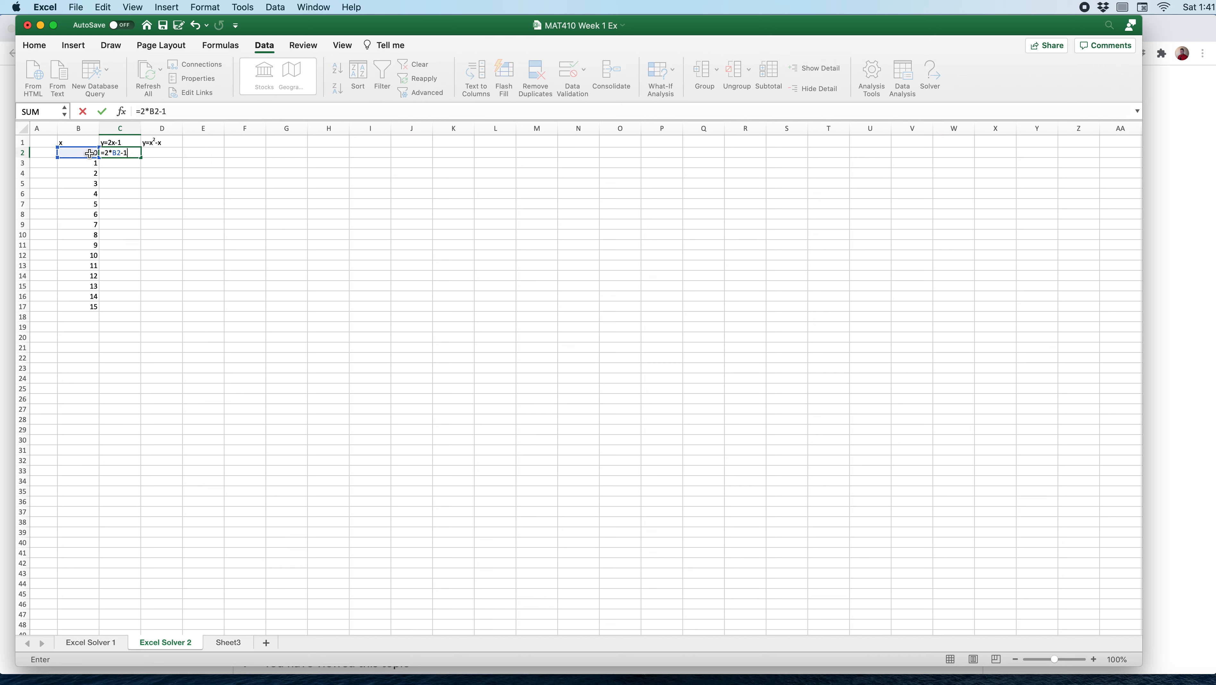
{"action": "key", "text": "Return"}
{"action": "left_click", "coordinate": [120, 153]}
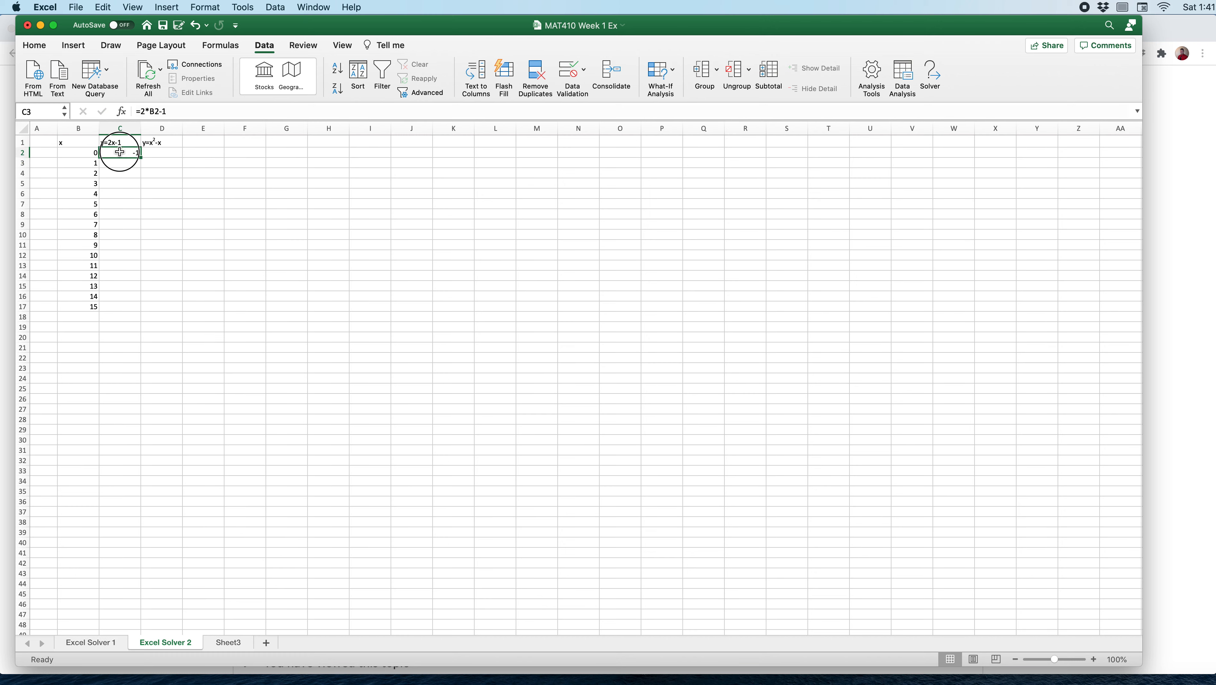
{"action": "left_click_drag", "start_coordinate": [141, 158], "coordinate": [126, 309]}
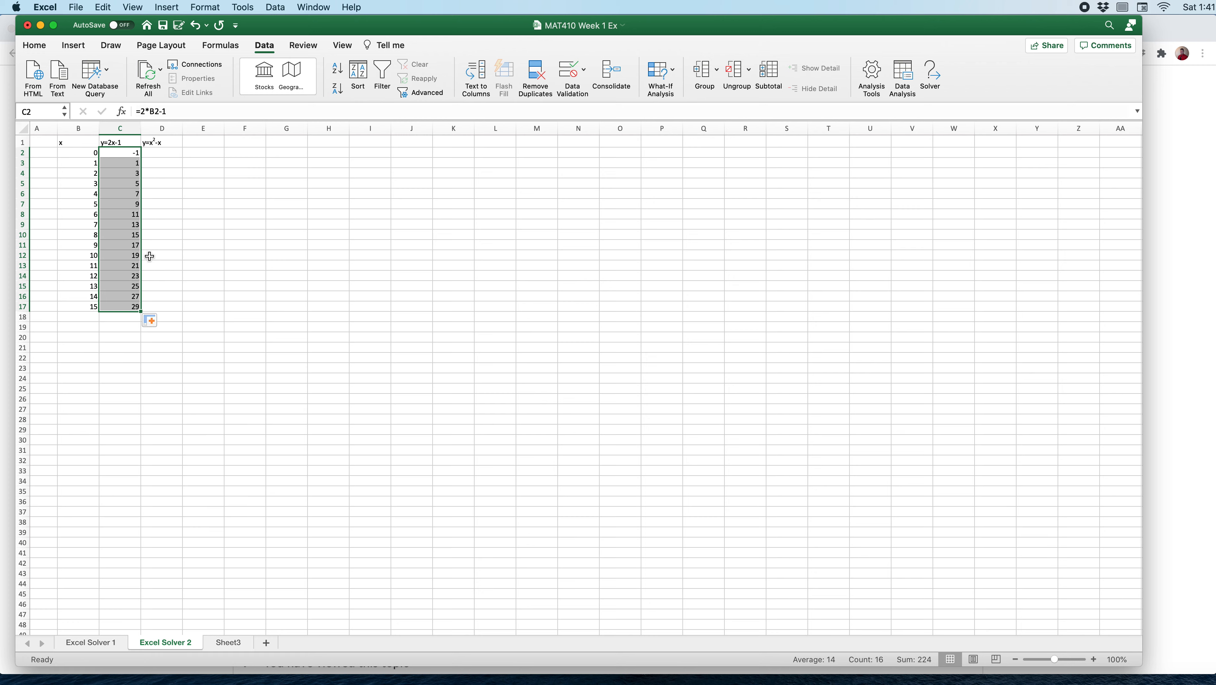
Insert a recommended Scatter chart of B1:C17, place it beside the value table near row 2 and enlarge it.
{"action": "left_click", "coordinate": [166, 155]}
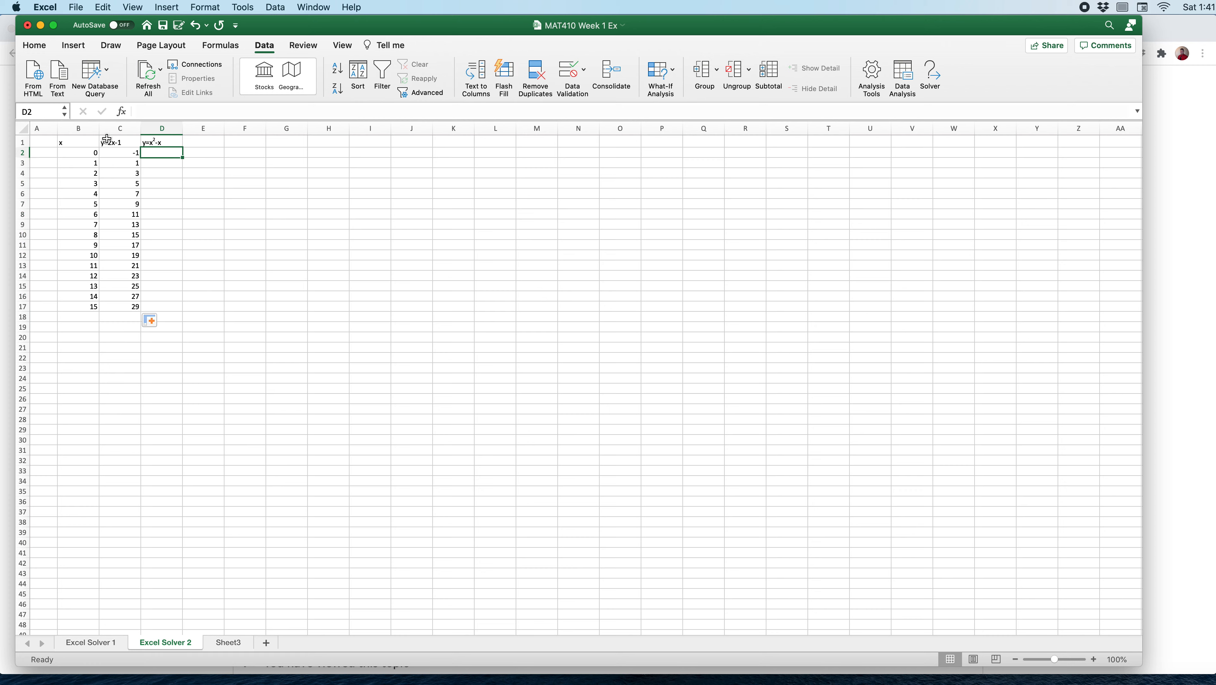
{"action": "left_click_drag", "start_coordinate": [80, 141], "coordinate": [103, 306]}
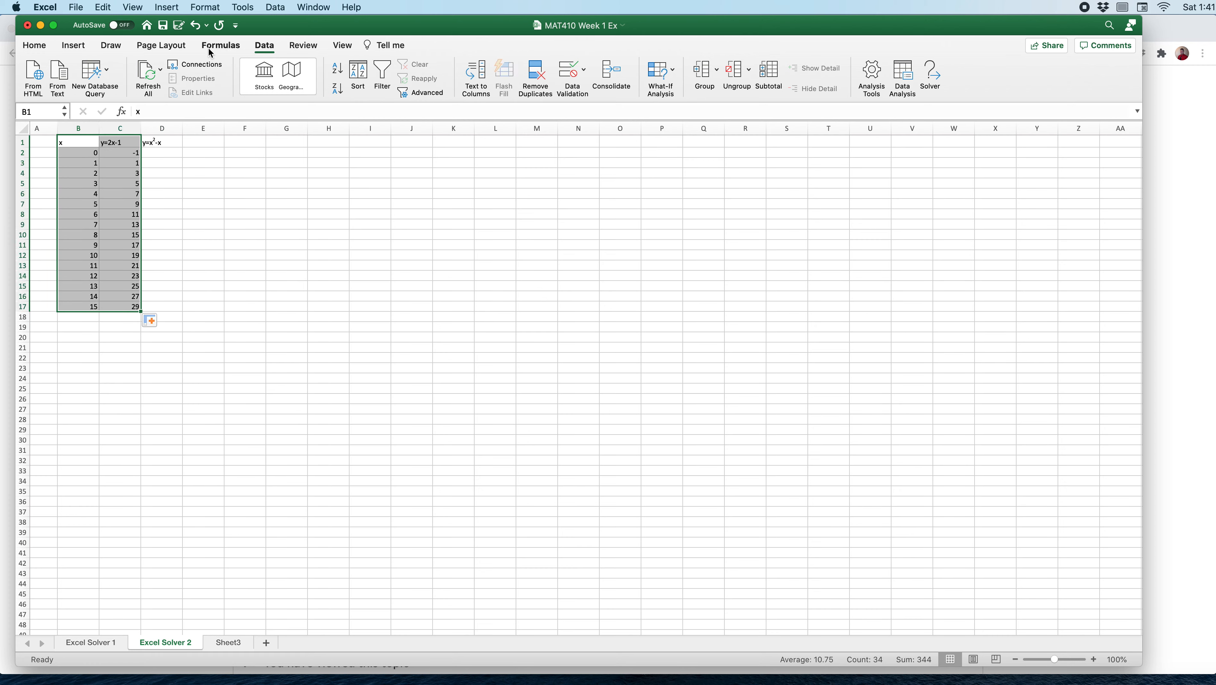
{"action": "left_click", "coordinate": [166, 7]}
{"action": "left_click", "coordinate": [165, 7]}
{"action": "left_click", "coordinate": [73, 46]}
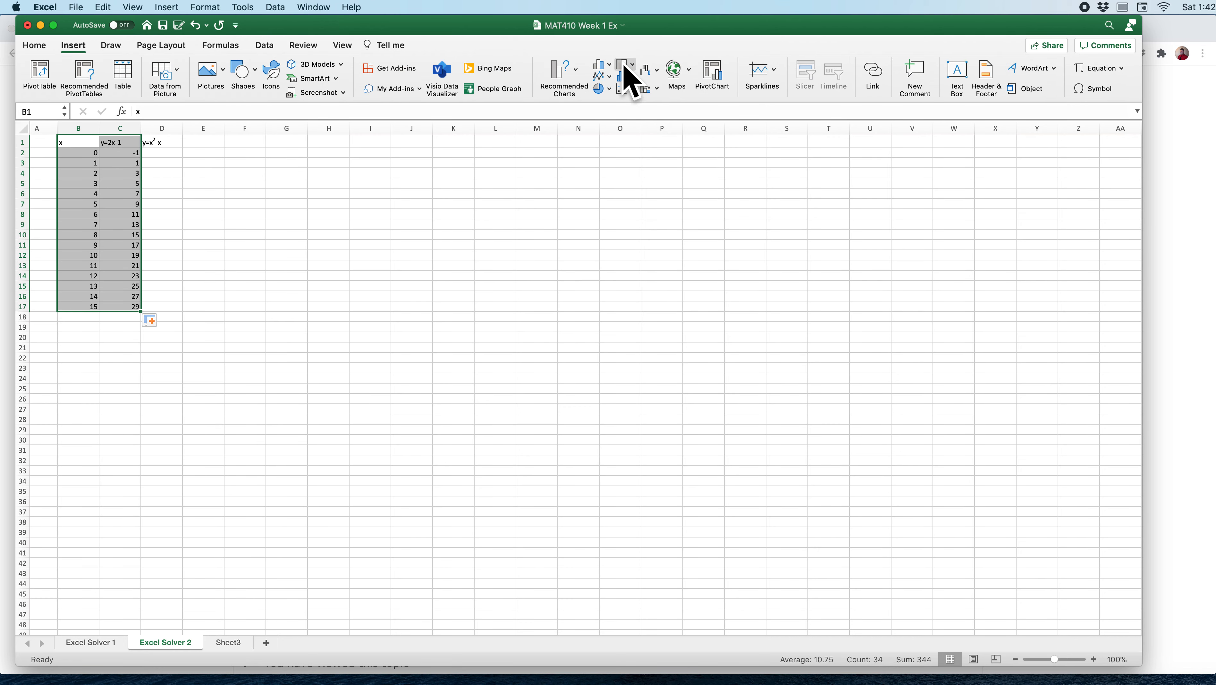
{"action": "left_click", "coordinate": [576, 73]}
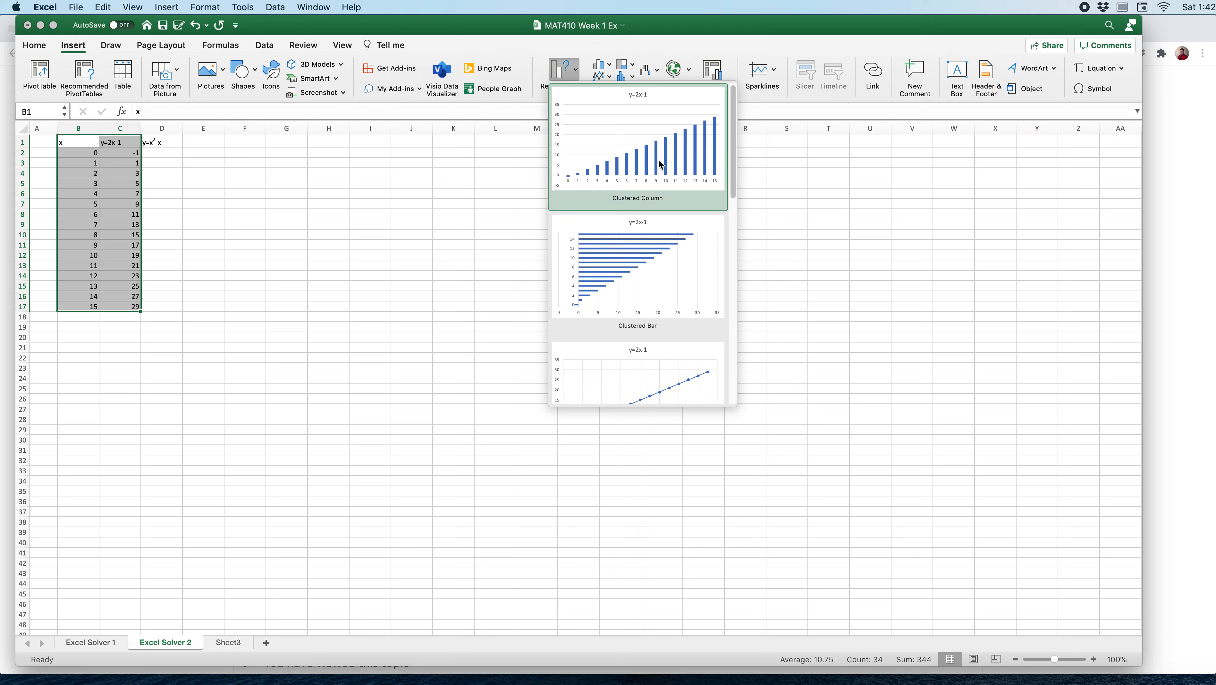
{"action": "scroll", "coordinate": [659, 159], "scroll_direction": "down", "scroll_amount": 3}
{"action": "scroll", "coordinate": [642, 202], "scroll_direction": "down", "scroll_amount": 4}
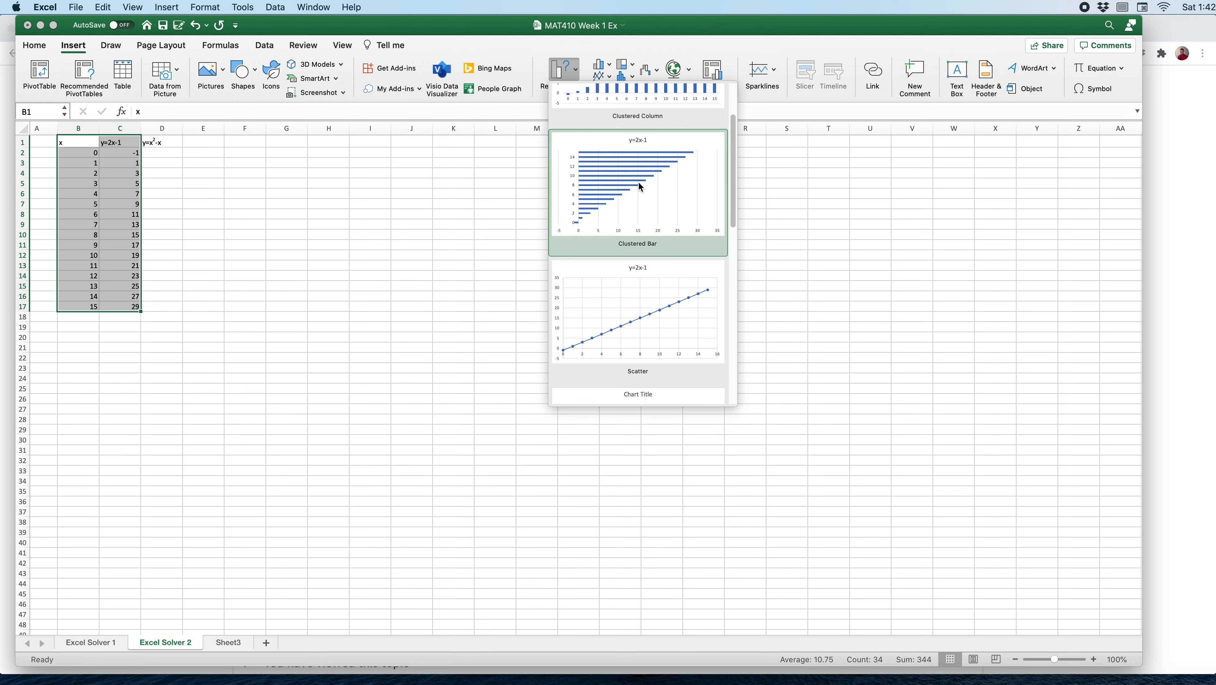
{"action": "left_click", "coordinate": [618, 246]}
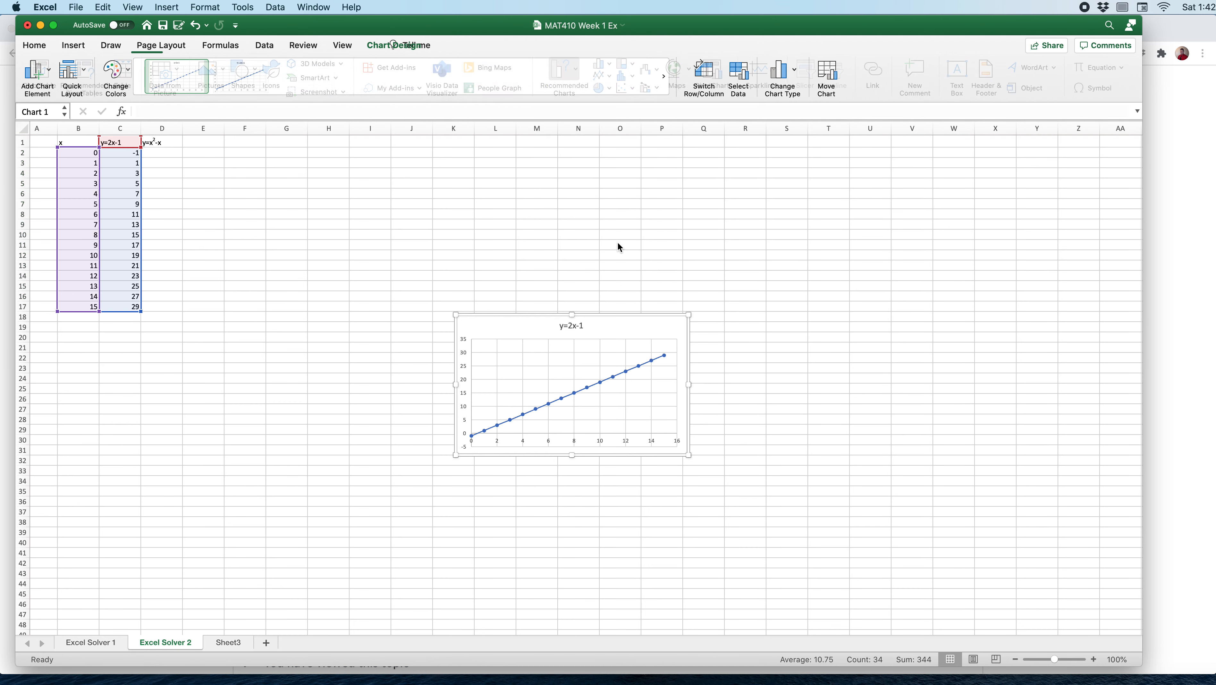
{"action": "left_click_drag", "start_coordinate": [493, 316], "coordinate": [308, 157]}
{"action": "left_click_drag", "start_coordinate": [503, 299], "coordinate": [569, 353]}
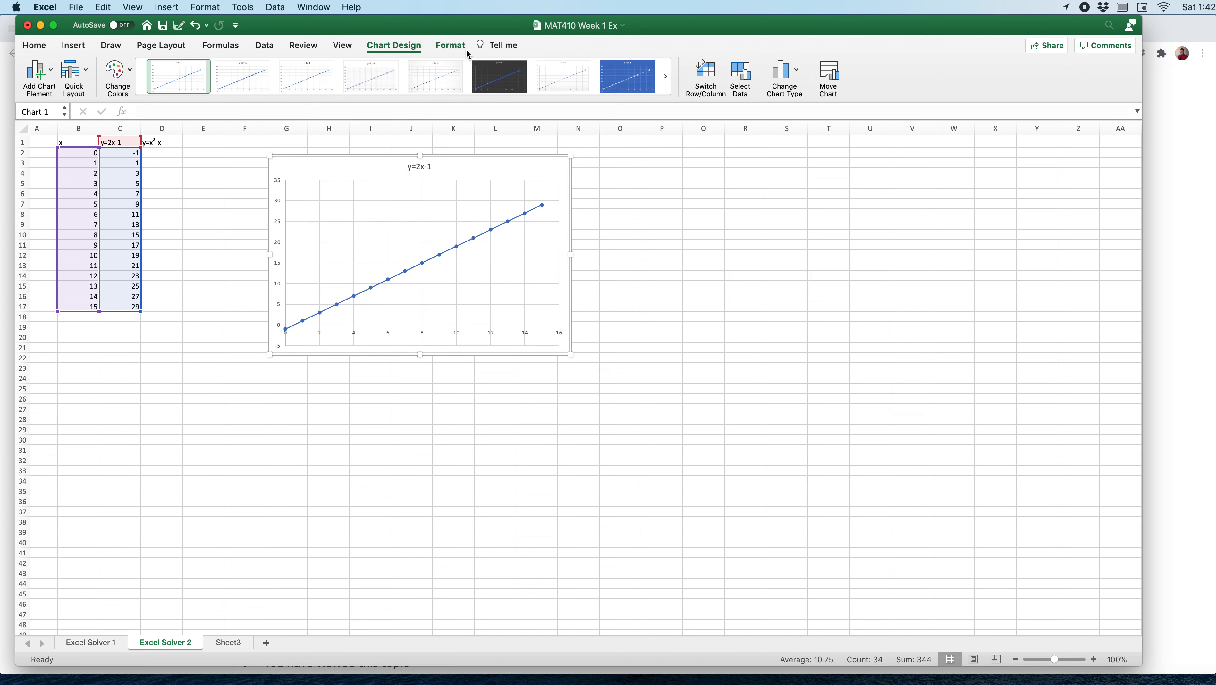
Look through the chart elements, and apply the quick layout with axis titles and a legend beside the plot.
{"action": "left_click", "coordinate": [53, 77]}
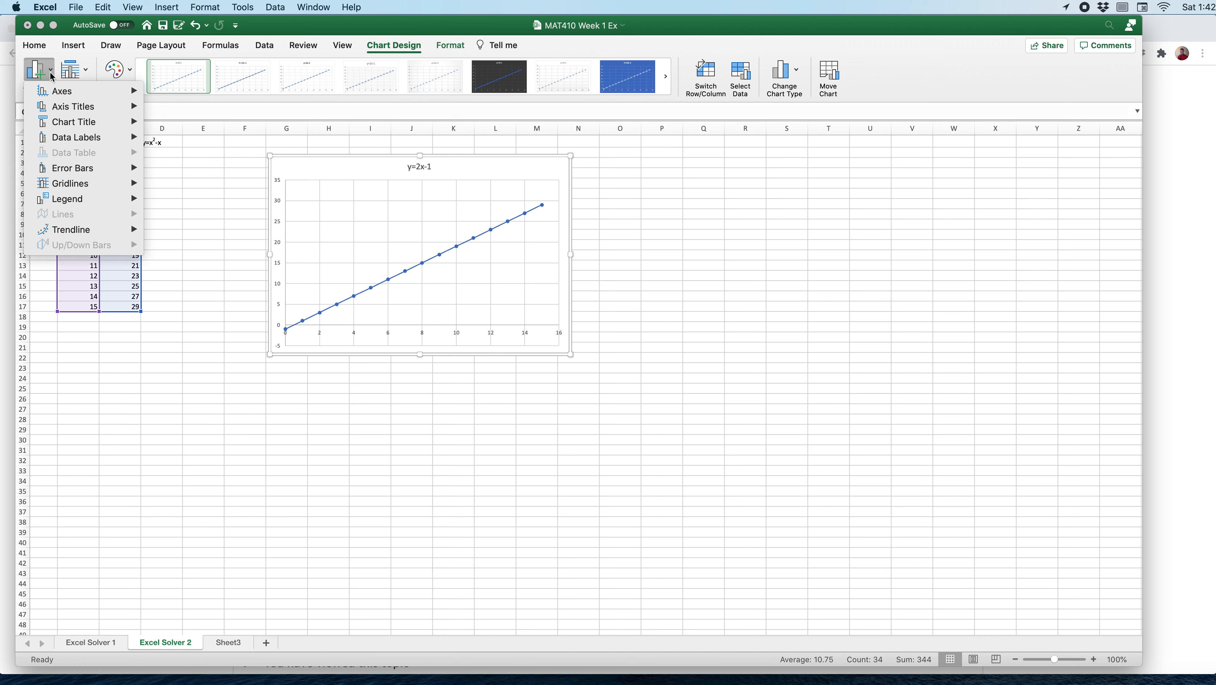
{"action": "mouse_move", "coordinate": [55, 108]}
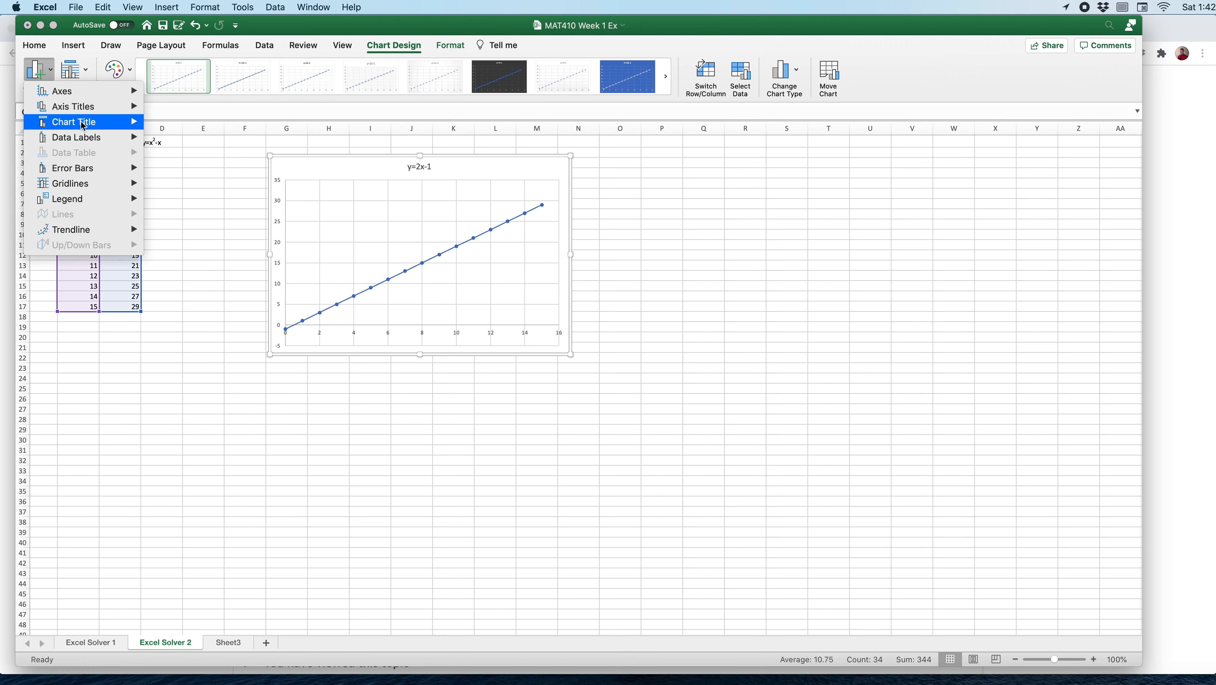
{"action": "mouse_move", "coordinate": [82, 145]}
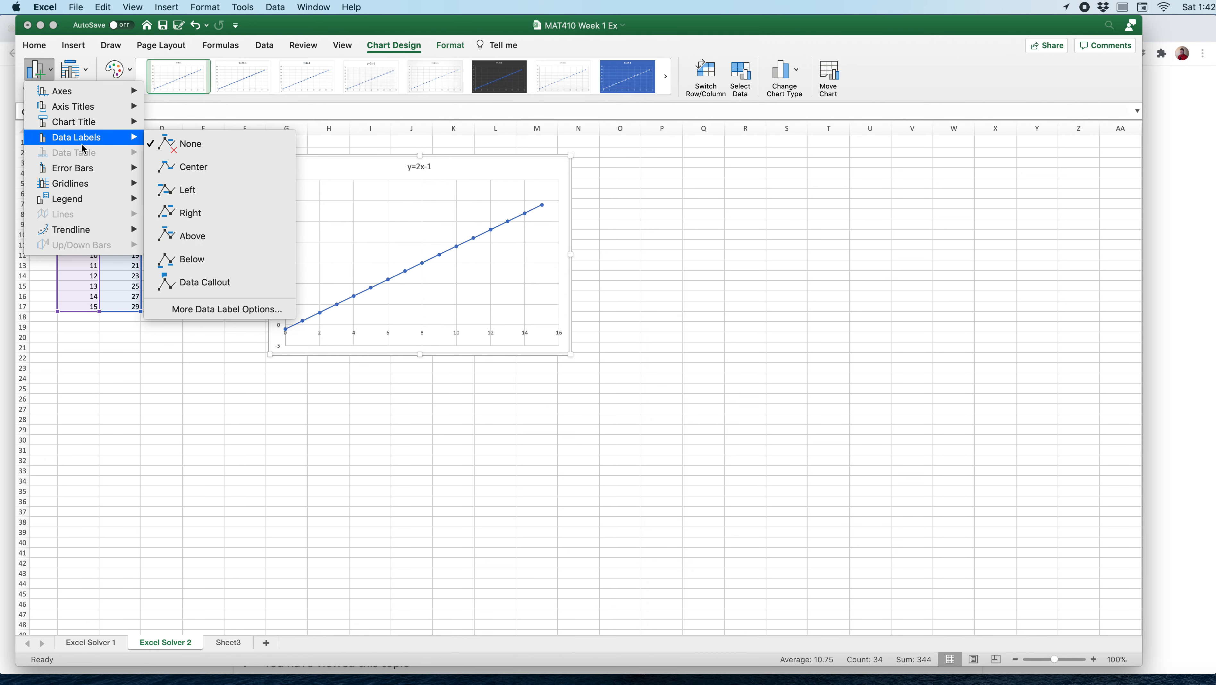
{"action": "left_click", "coordinate": [75, 76]}
{"action": "left_click", "coordinate": [87, 75]}
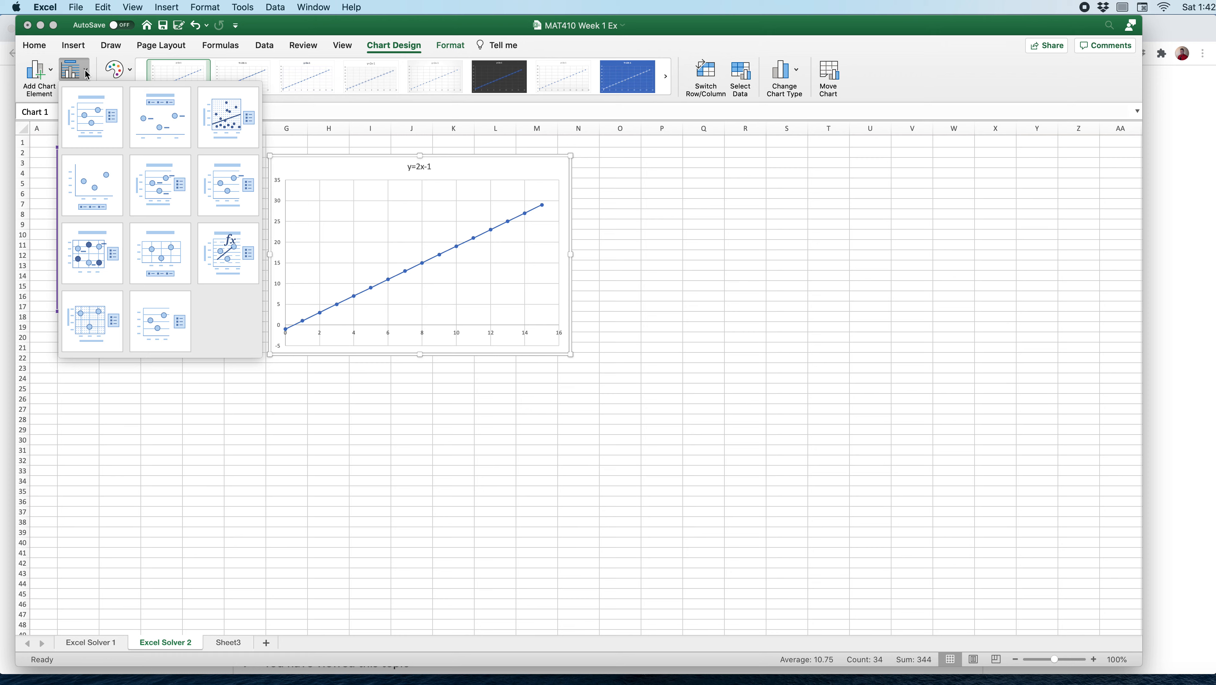
{"action": "left_click", "coordinate": [84, 117]}
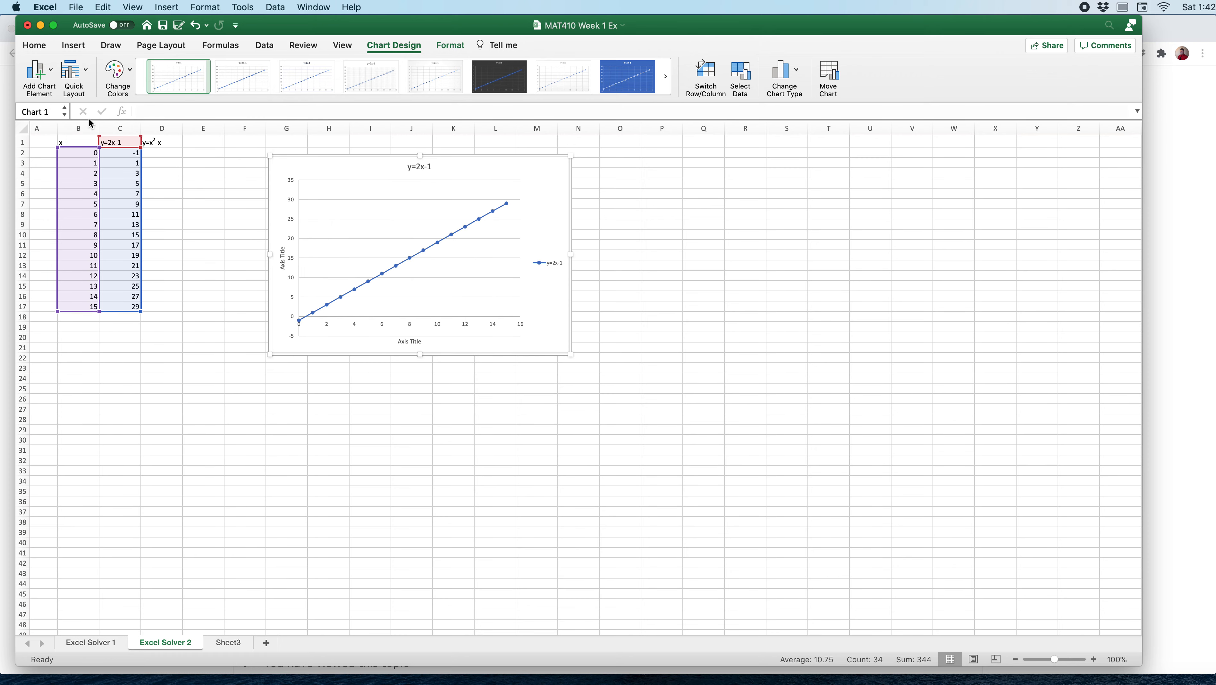
Try several chart styles and leave the chart in the white style with large round markers, fine gridlines and uppercase axis titles.
{"action": "left_click", "coordinate": [237, 79]}
{"action": "left_click", "coordinate": [307, 77]}
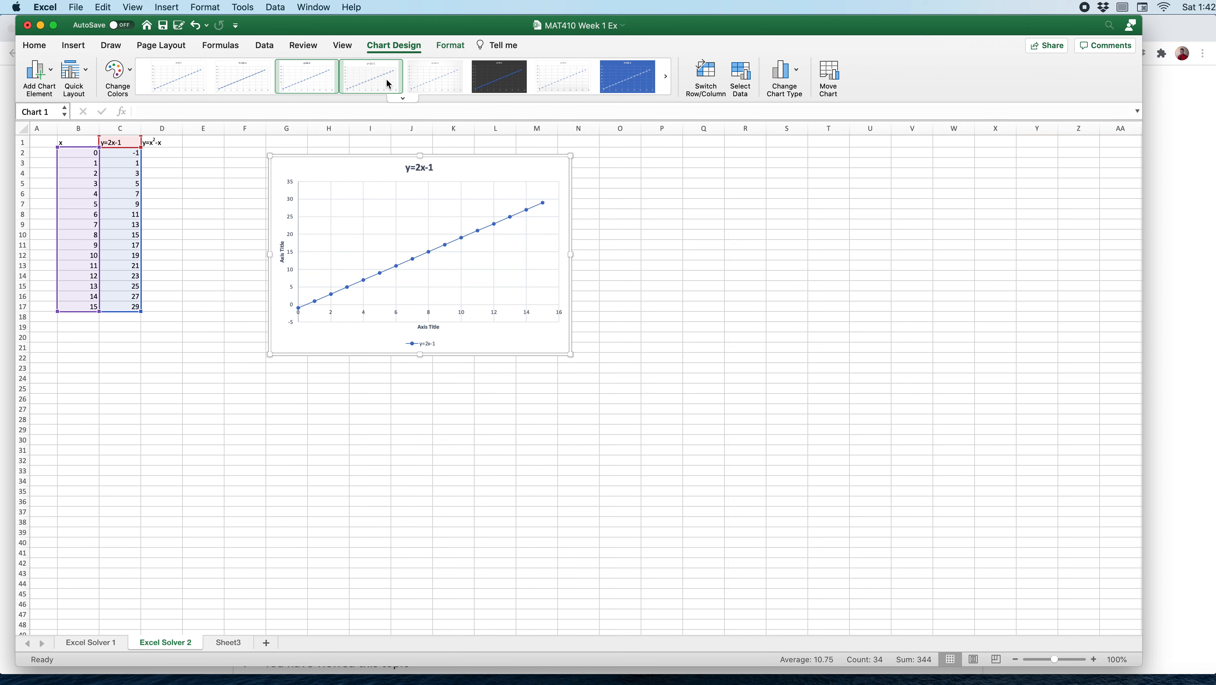
{"action": "left_click", "coordinate": [389, 84]}
{"action": "left_click", "coordinate": [429, 77]}
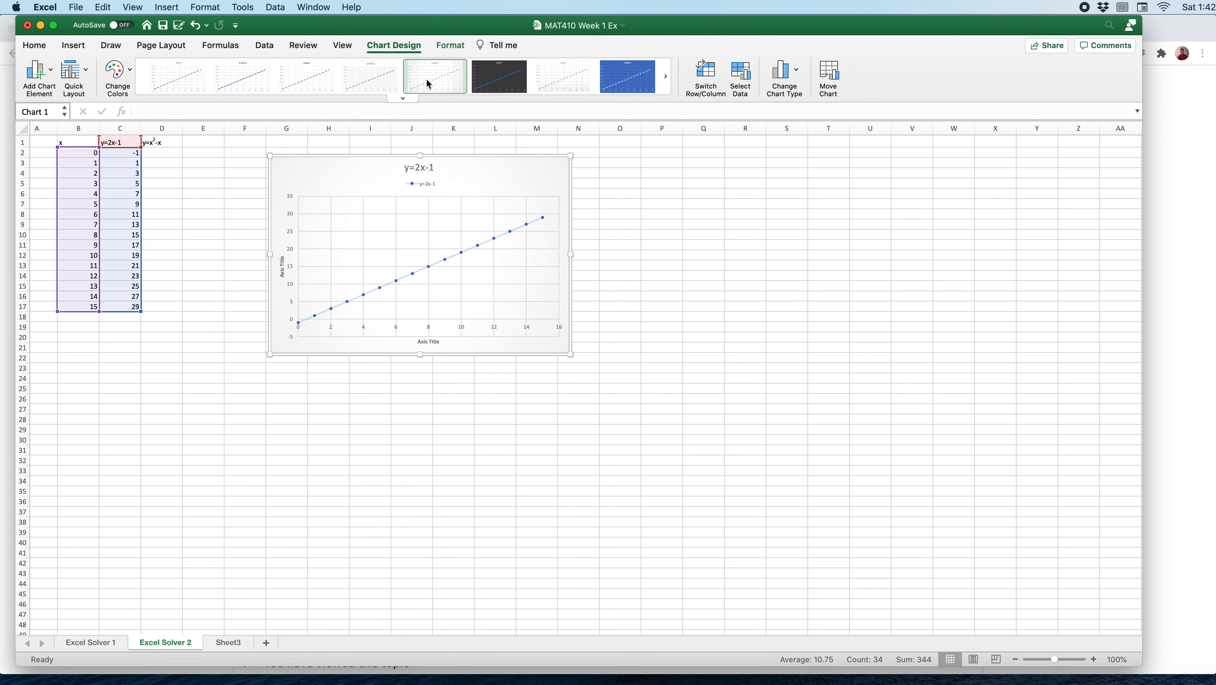
{"action": "left_click", "coordinate": [517, 85]}
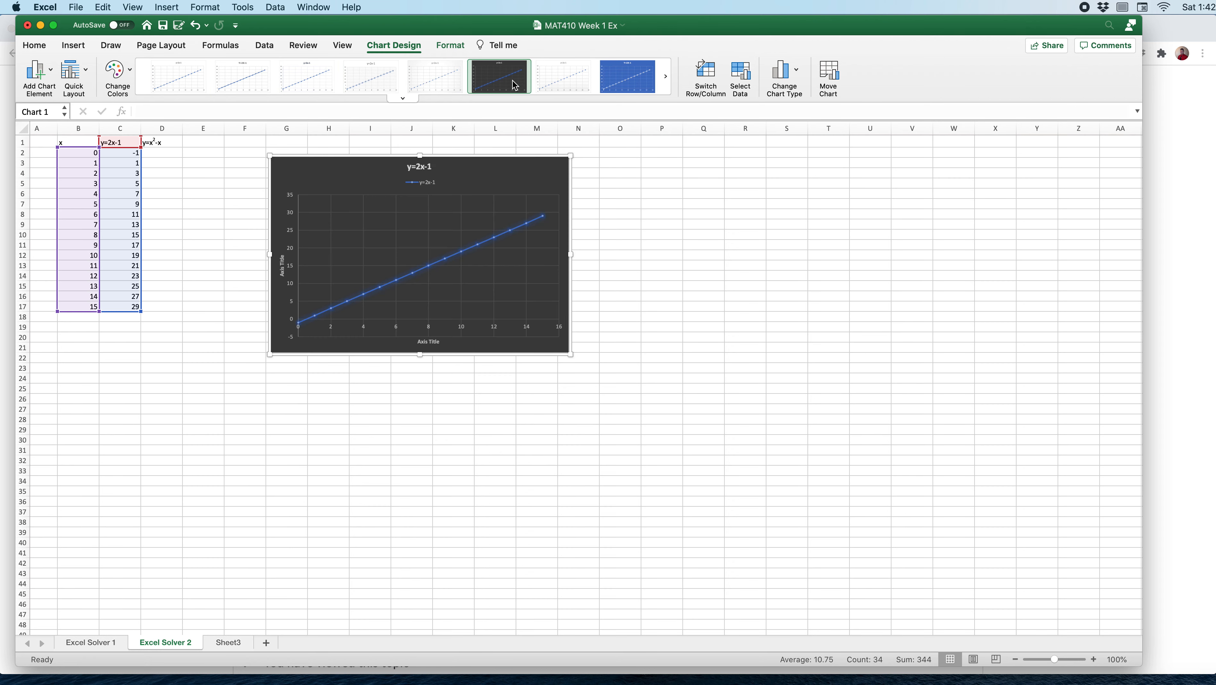
{"action": "left_click", "coordinate": [572, 81]}
{"action": "left_click", "coordinate": [629, 76]}
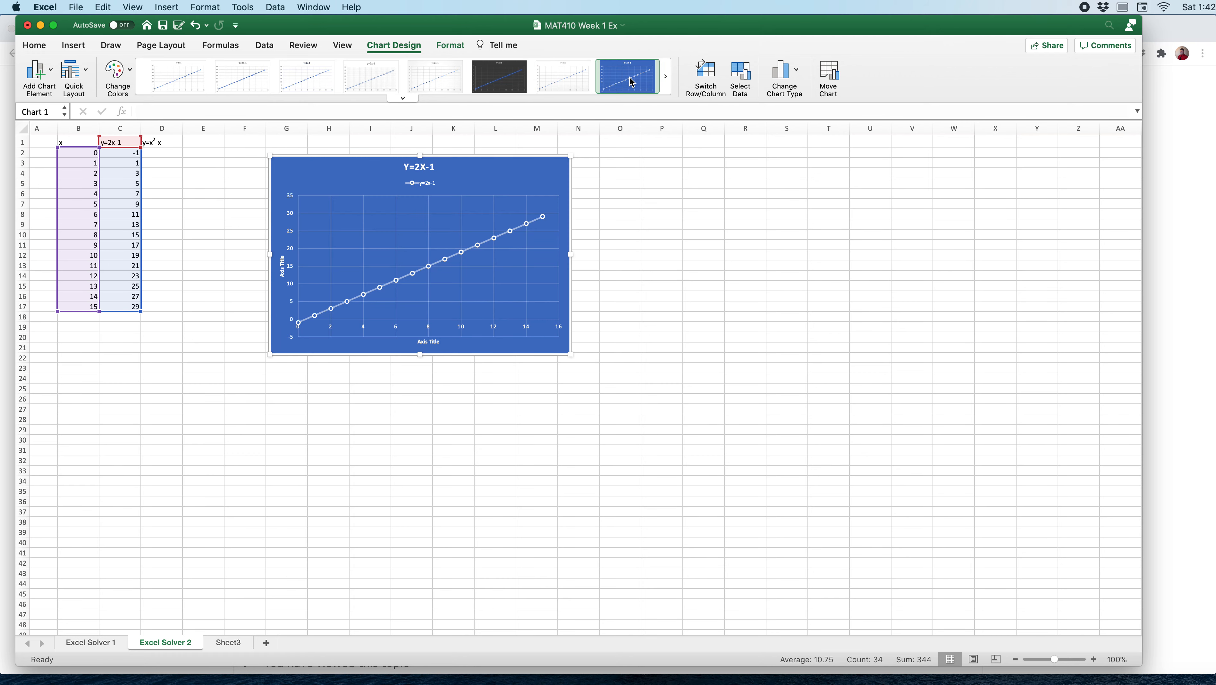
{"action": "left_click", "coordinate": [545, 81]}
{"action": "left_click", "coordinate": [445, 73]}
{"action": "left_click", "coordinate": [379, 74]}
{"action": "left_click", "coordinate": [238, 176]}
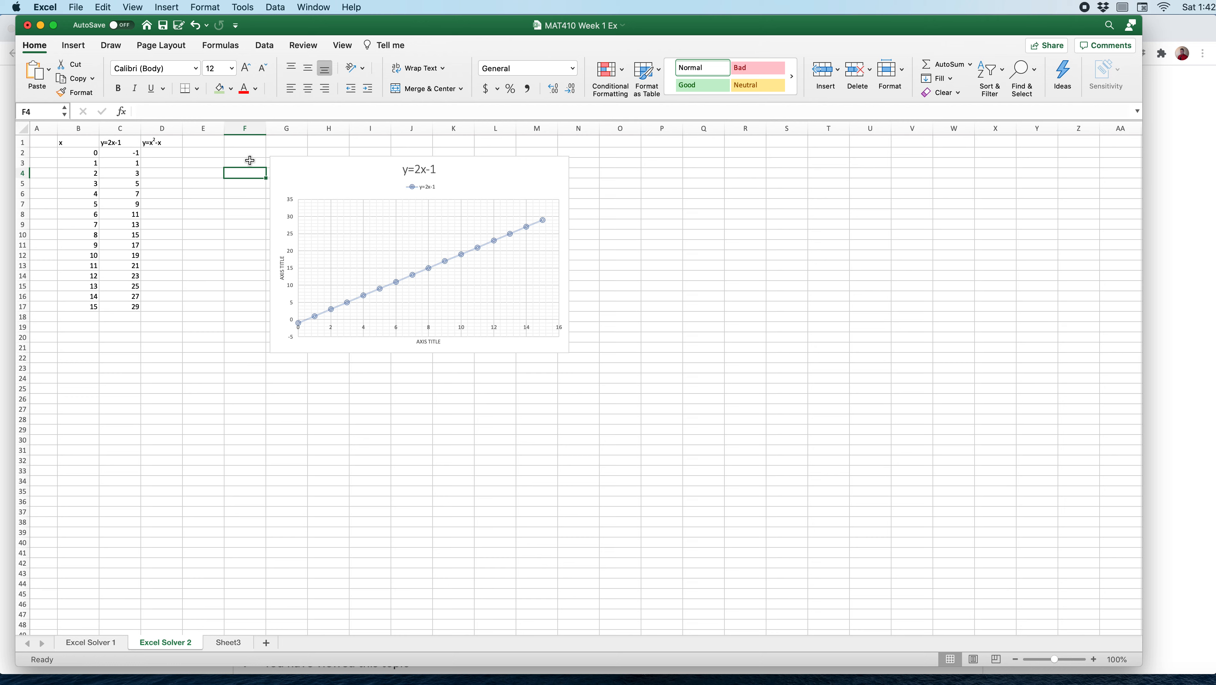
Compute the y=x²-x column with the formula =B2^2-B2 in D2 and fill it down to D17.
{"action": "left_click", "coordinate": [163, 153]}
{"action": "type", "text": "="}
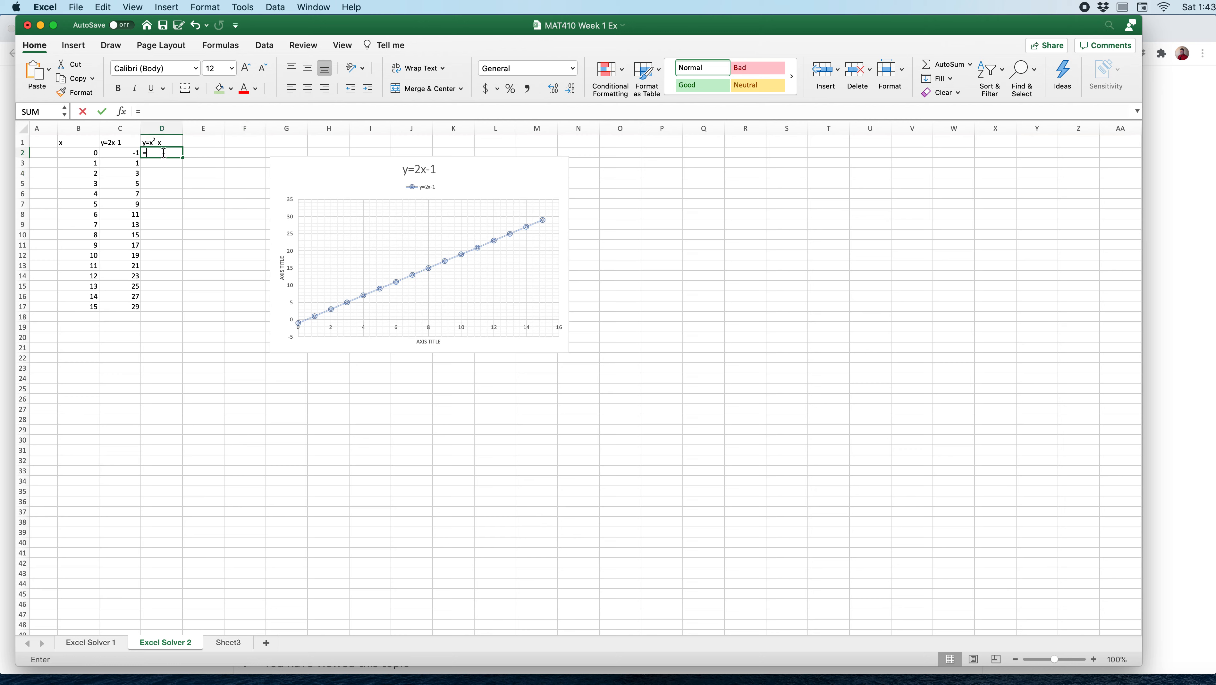
{"action": "left_click", "coordinate": [95, 152]}
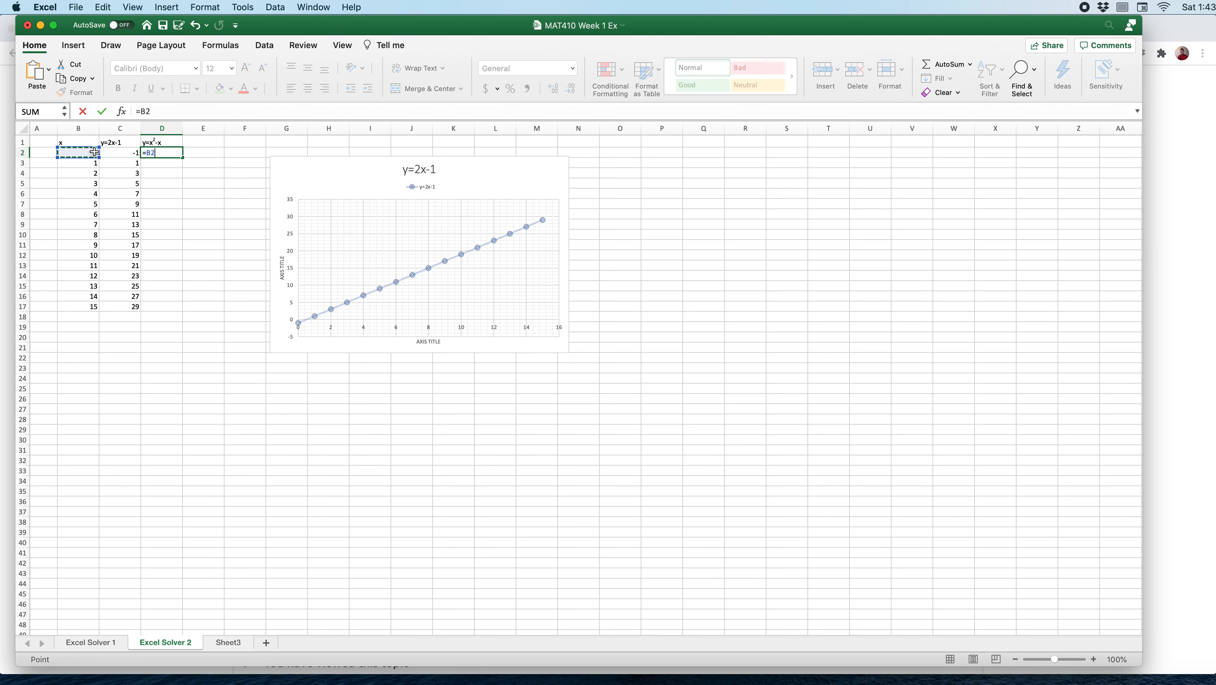
{"action": "type", "text": "^2-"}
{"action": "left_click", "coordinate": [81, 153]}
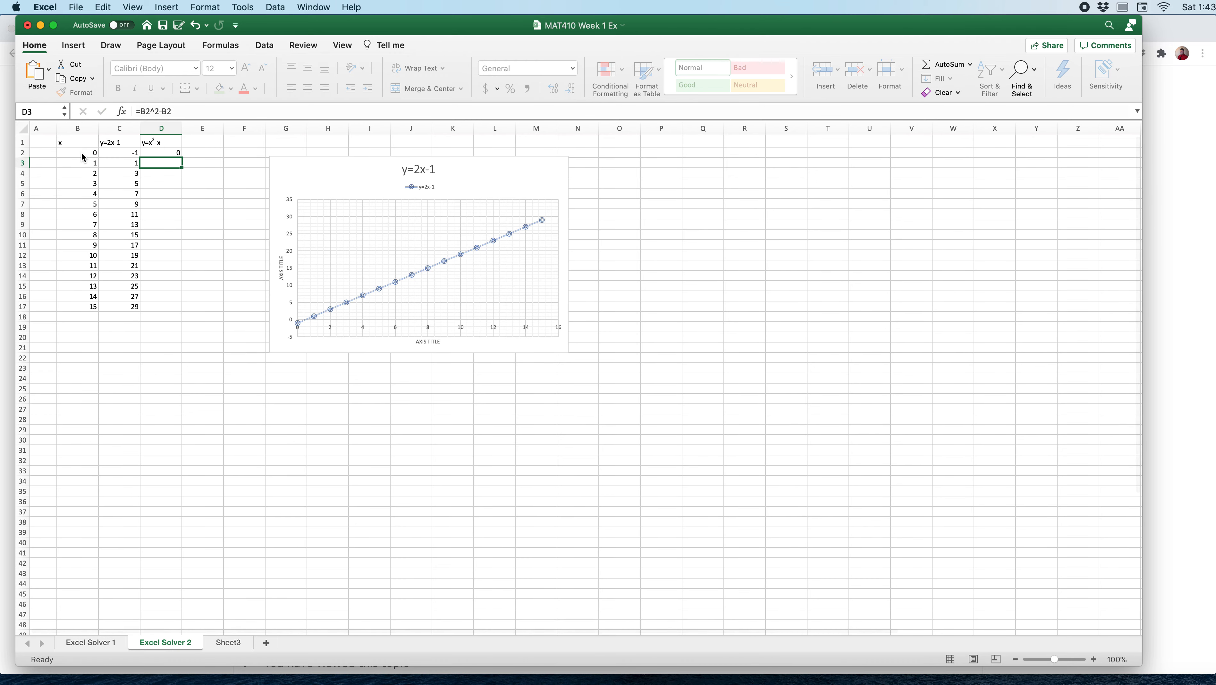
{"action": "key", "text": "Return"}
{"action": "left_click", "coordinate": [159, 154]}
{"action": "left_click_drag", "start_coordinate": [184, 158], "coordinate": [178, 307]}
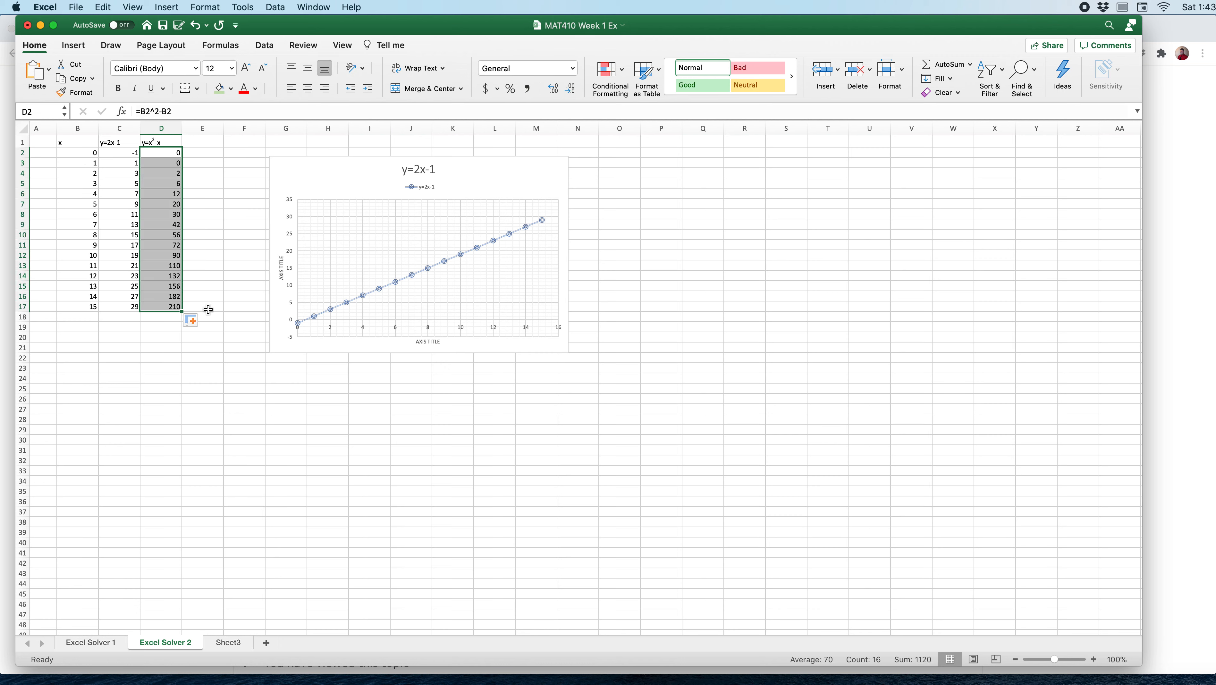
{"action": "left_click", "coordinate": [212, 228]}
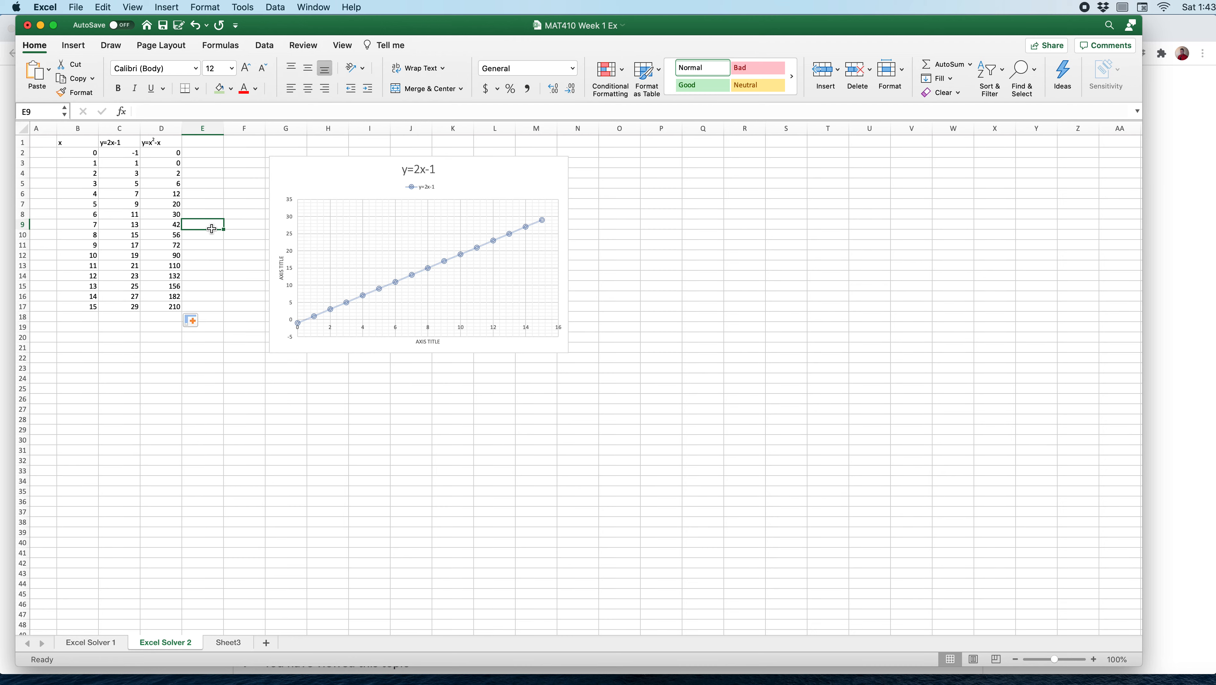
Add a second data series to the scatter chart, with the x column cells B2:B17 as its X values.
{"action": "scroll", "coordinate": [211, 228], "scroll_direction": "right", "scroll_amount": 1}
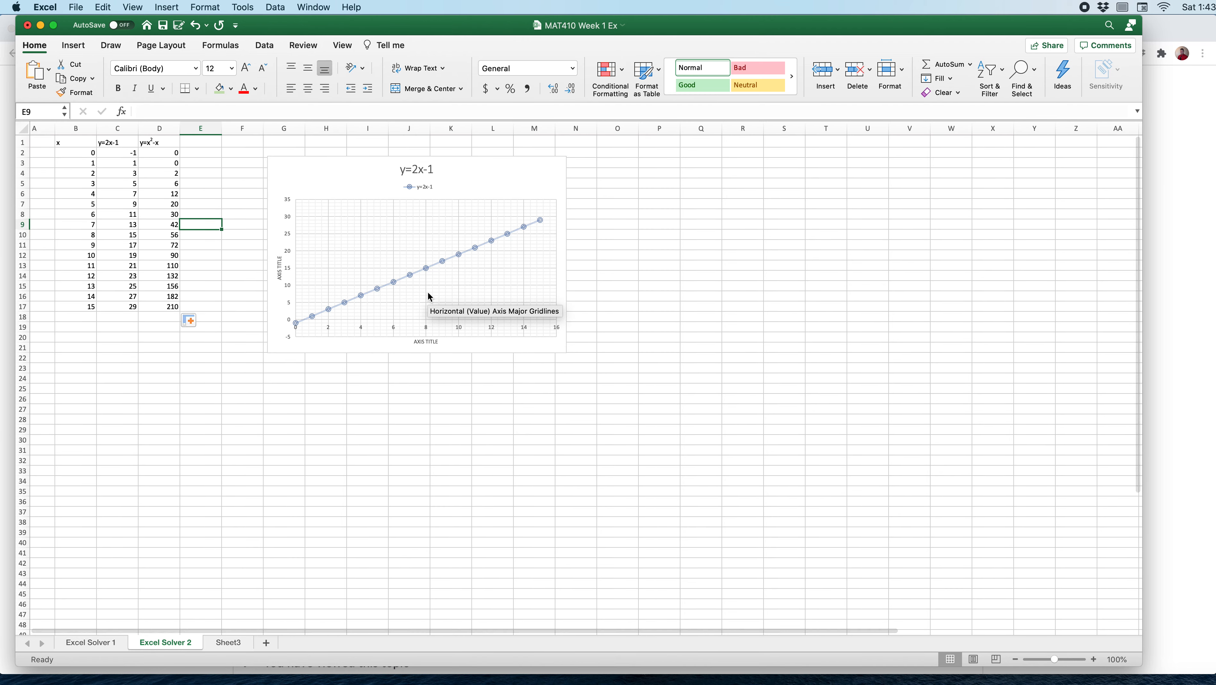
{"action": "right_click", "coordinate": [444, 300]}
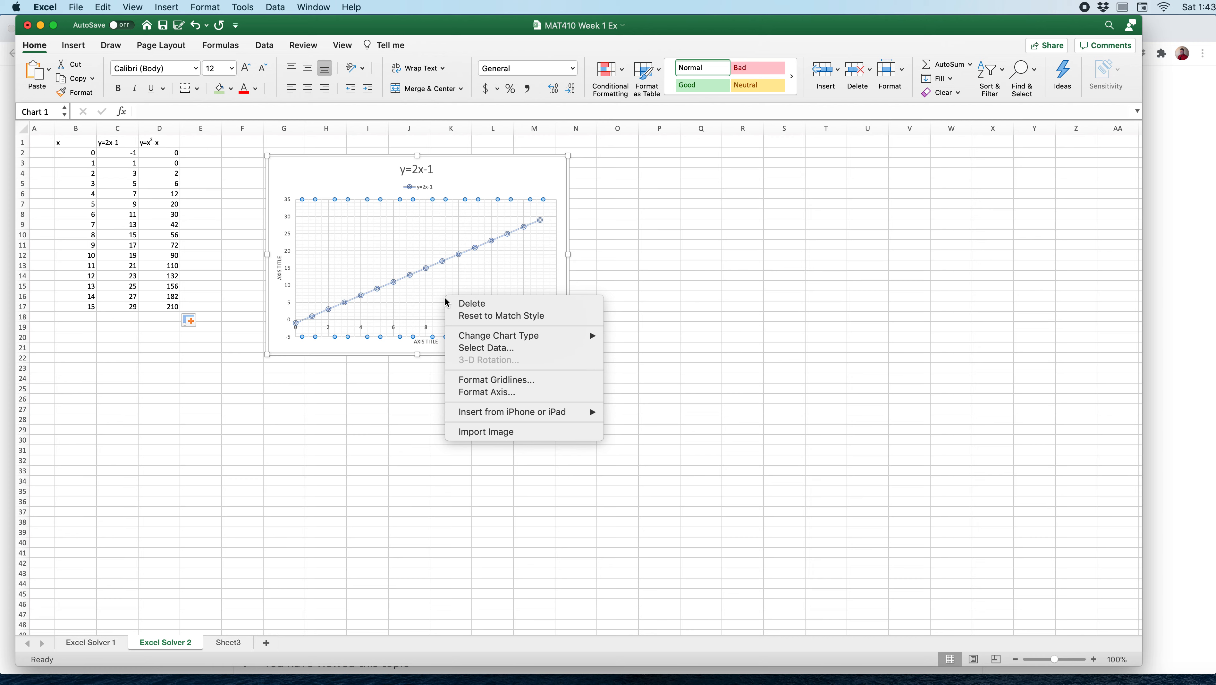
{"action": "left_click", "coordinate": [509, 348]}
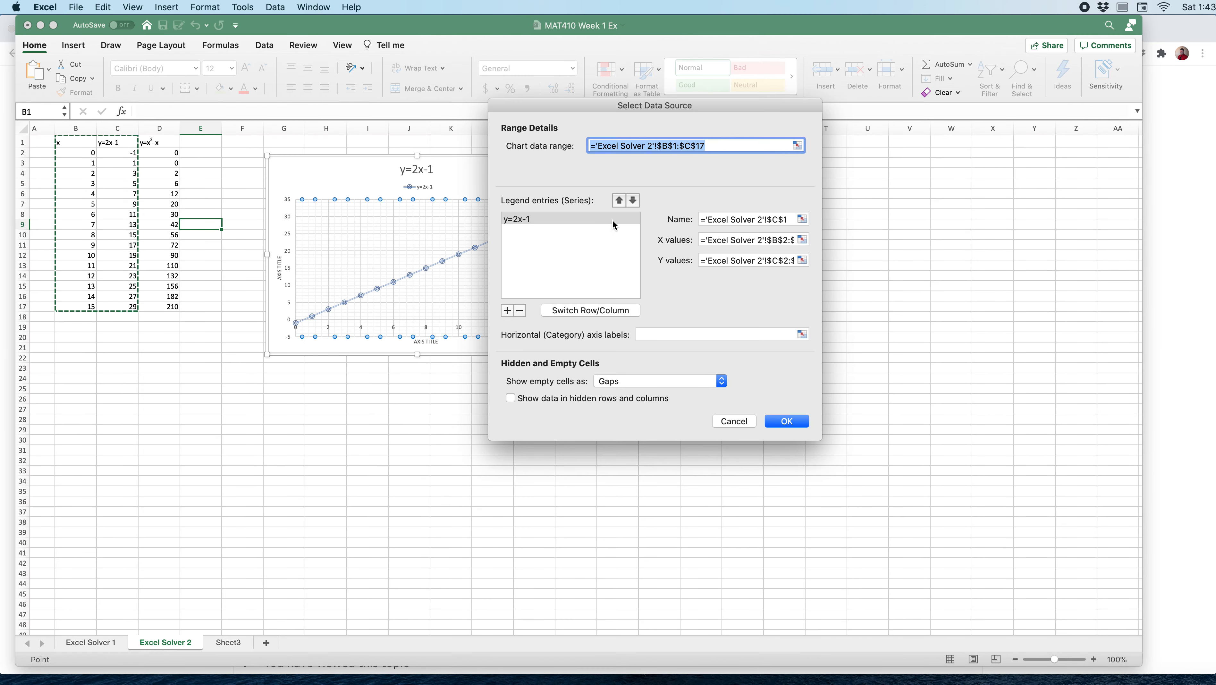
{"action": "left_click", "coordinate": [506, 311]}
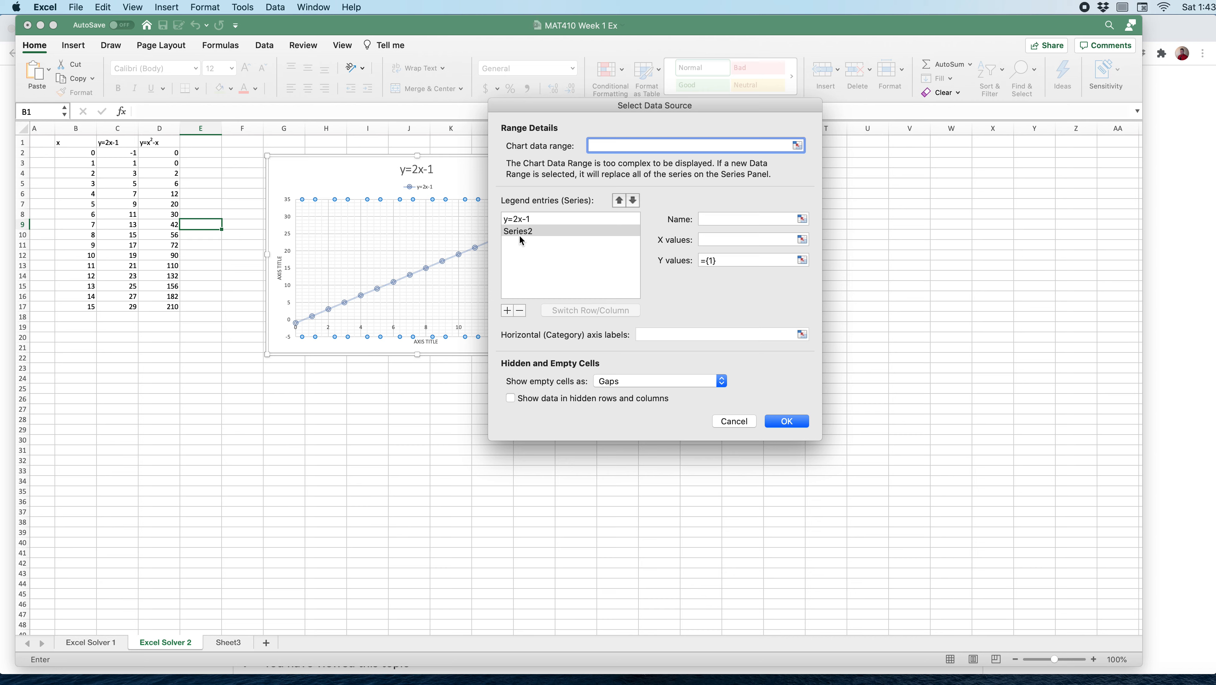
{"action": "left_click", "coordinate": [733, 239]}
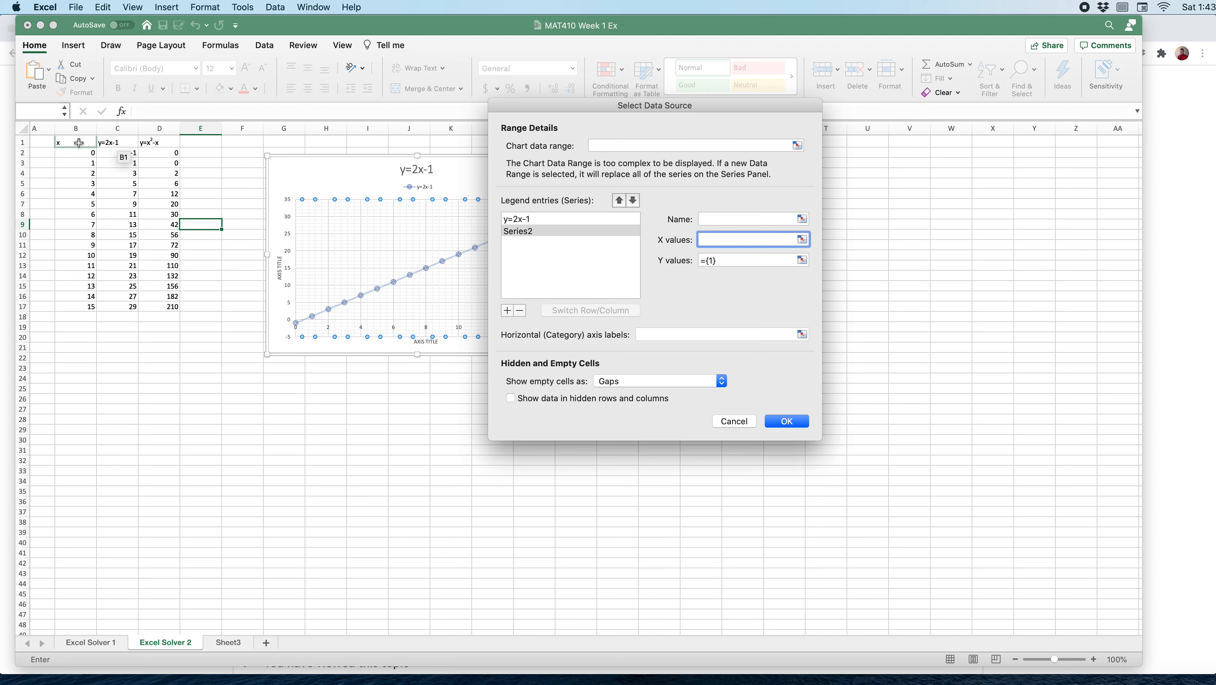
{"action": "left_click_drag", "start_coordinate": [77, 143], "coordinate": [75, 309]}
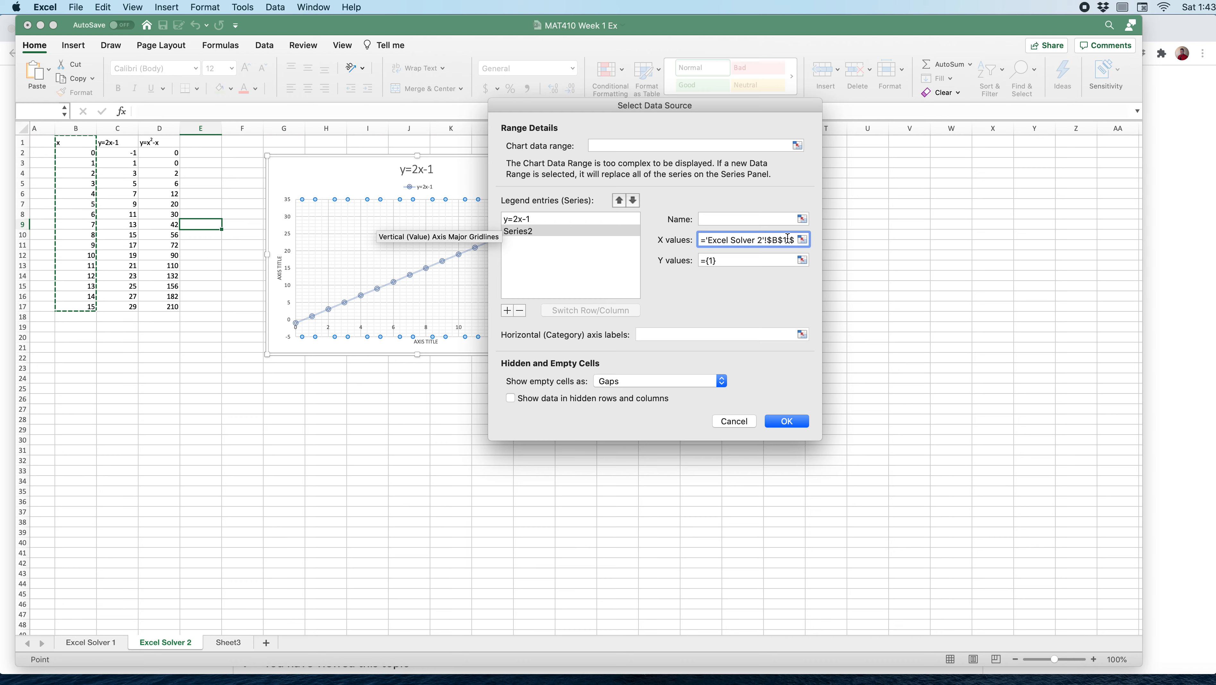
{"action": "left_click", "coordinate": [783, 240]}
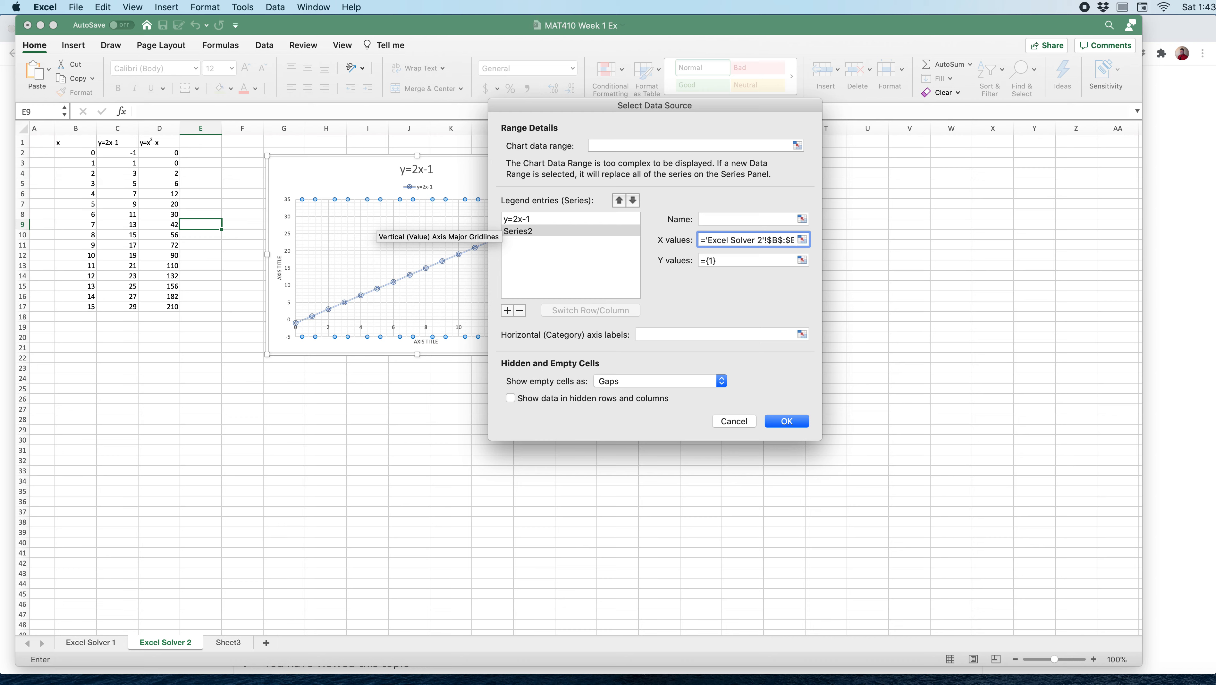
Set the new series' Y values to D2:D17 and its name to the header in D1, and apply the data source.
{"action": "left_click", "coordinate": [743, 263]}
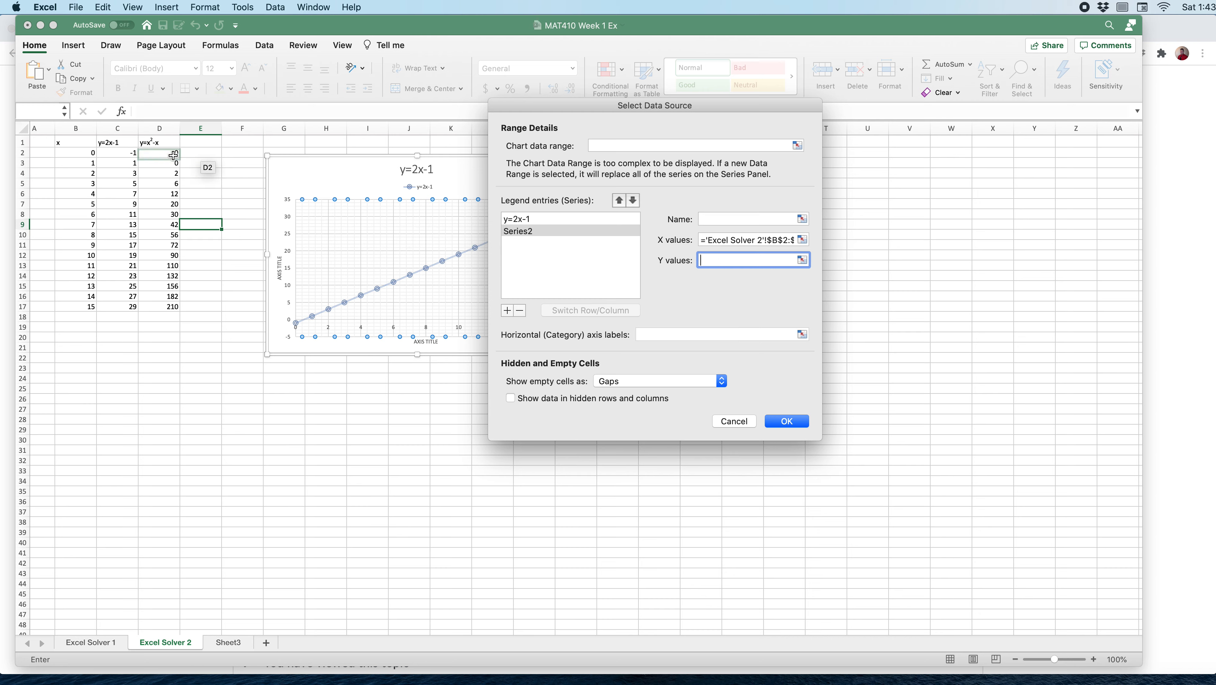
{"action": "left_click_drag", "start_coordinate": [165, 153], "coordinate": [170, 307]}
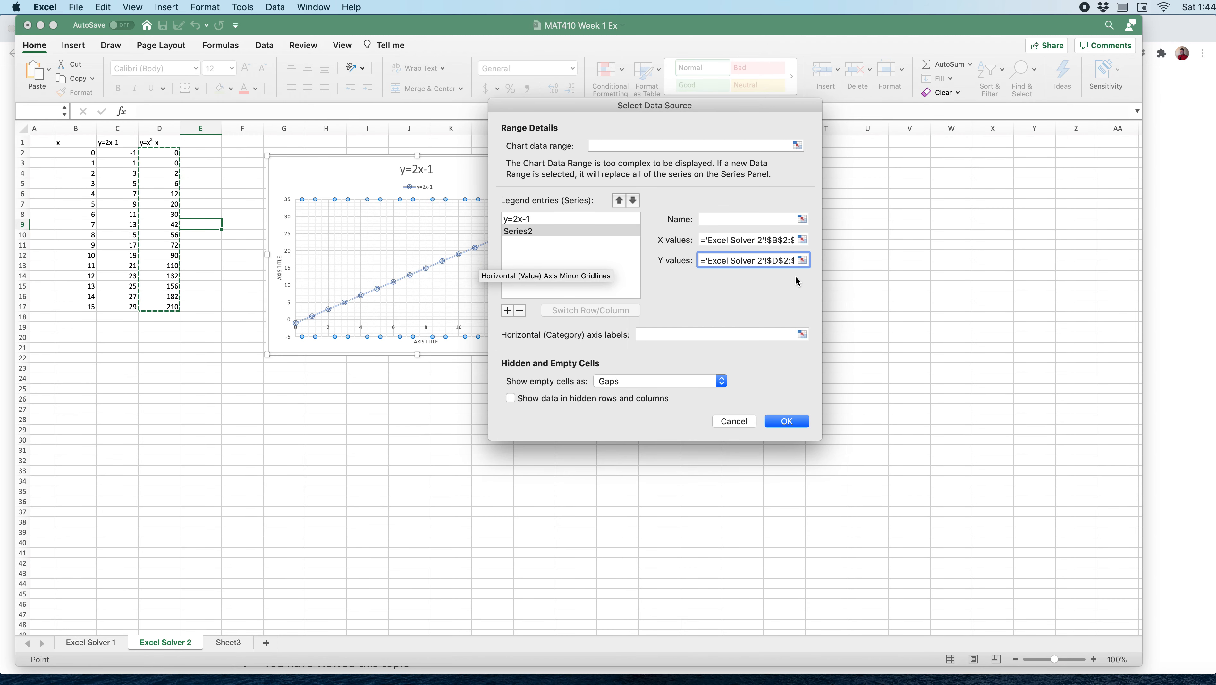
{"action": "left_click", "coordinate": [718, 219]}
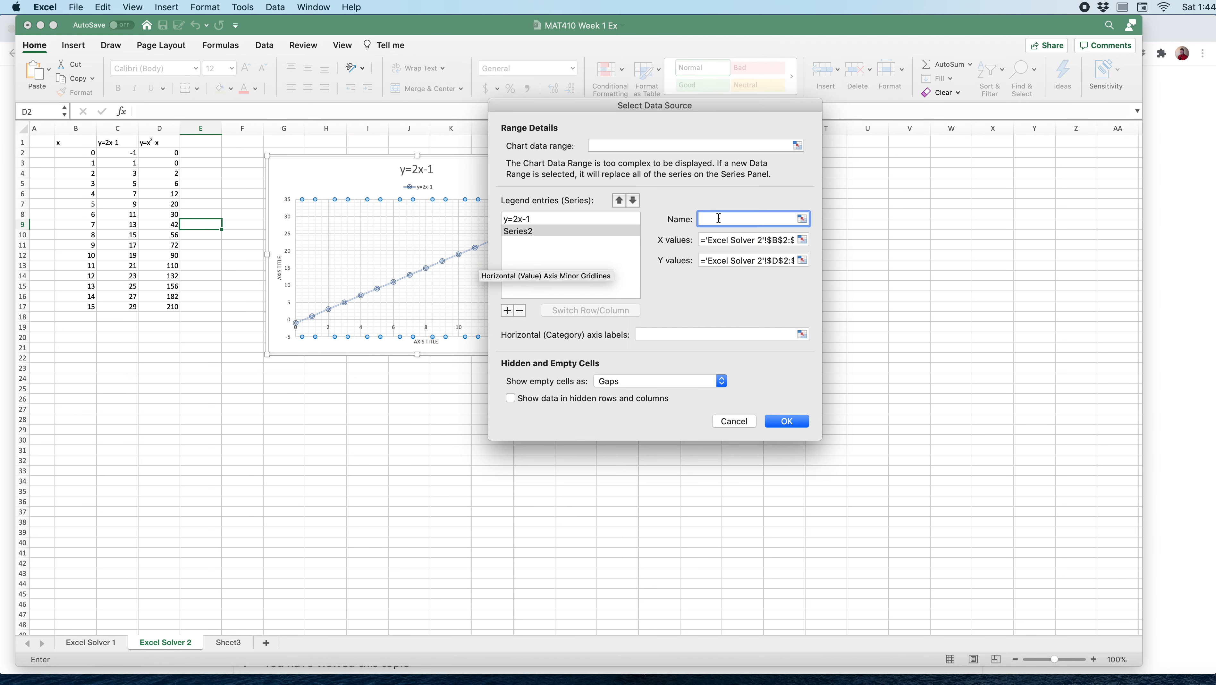
{"action": "left_click", "coordinate": [162, 141]}
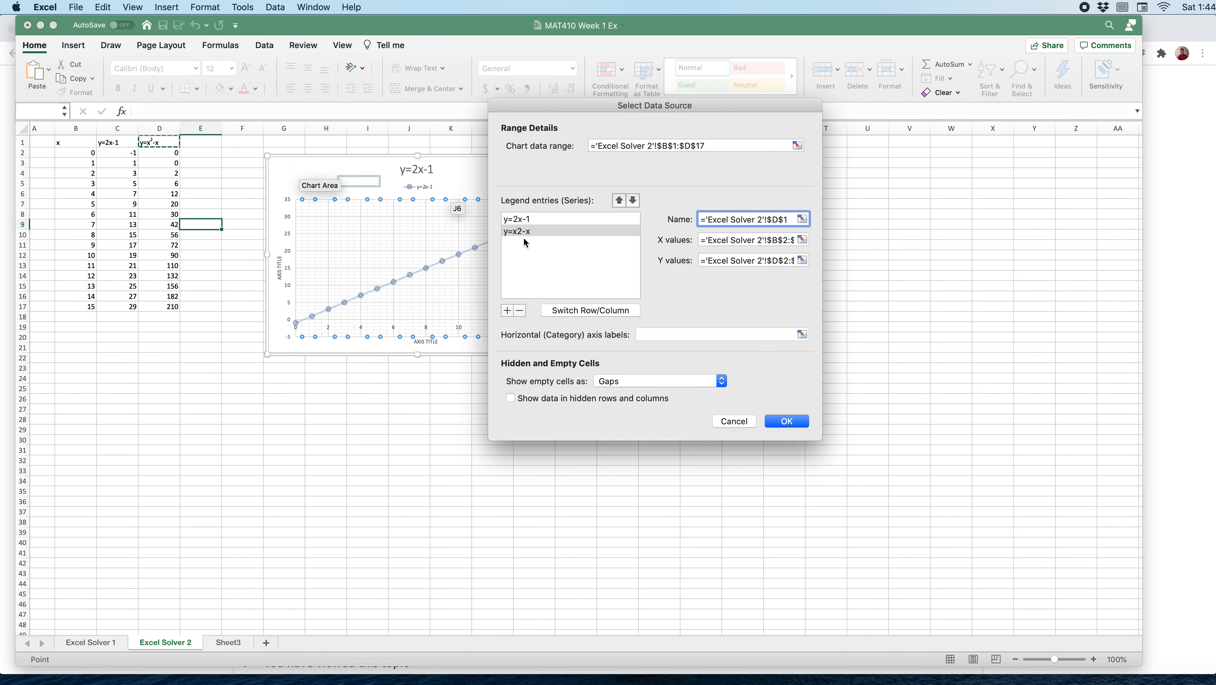
{"action": "left_click", "coordinate": [788, 421]}
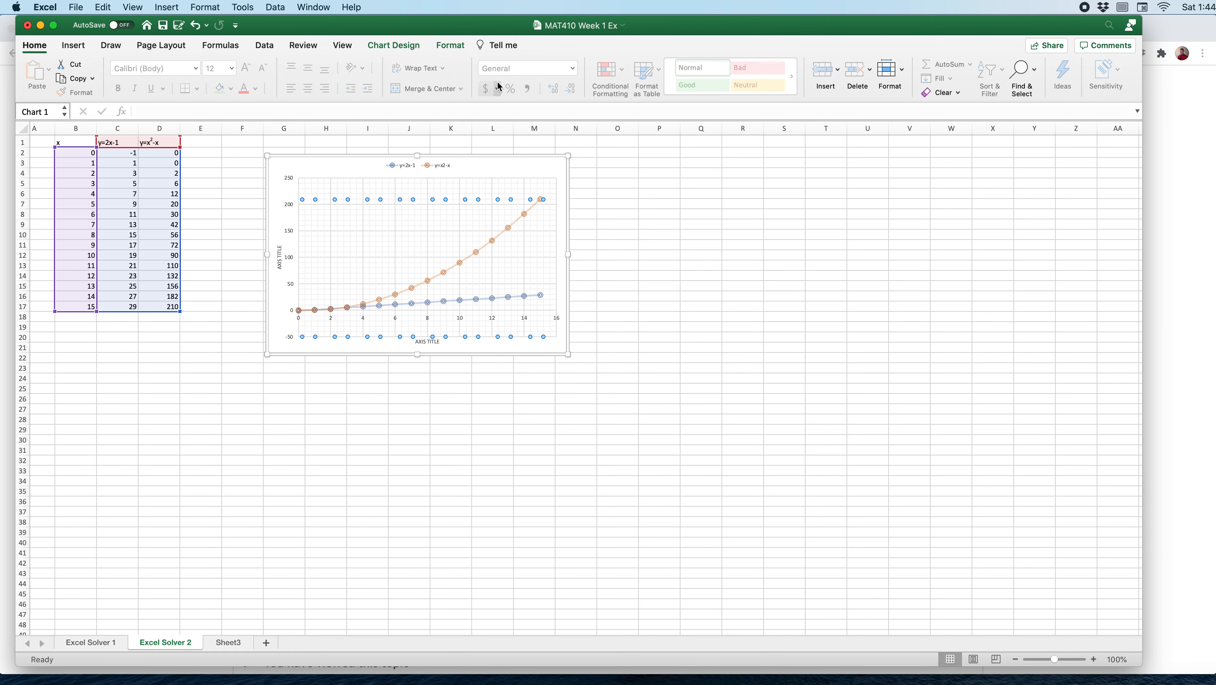
Apply the chart style with solid lines, small markers and plain major gridlines to the two-series chart.
{"action": "left_click", "coordinate": [470, 206]}
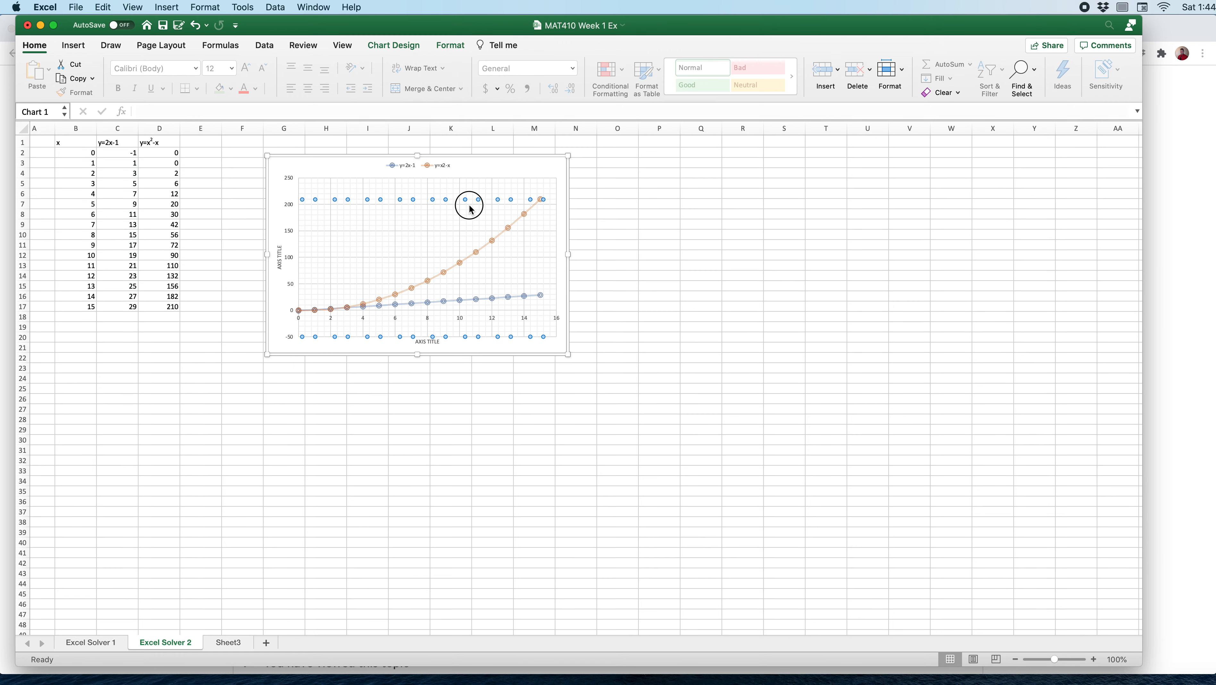
{"action": "left_click", "coordinate": [394, 45]}
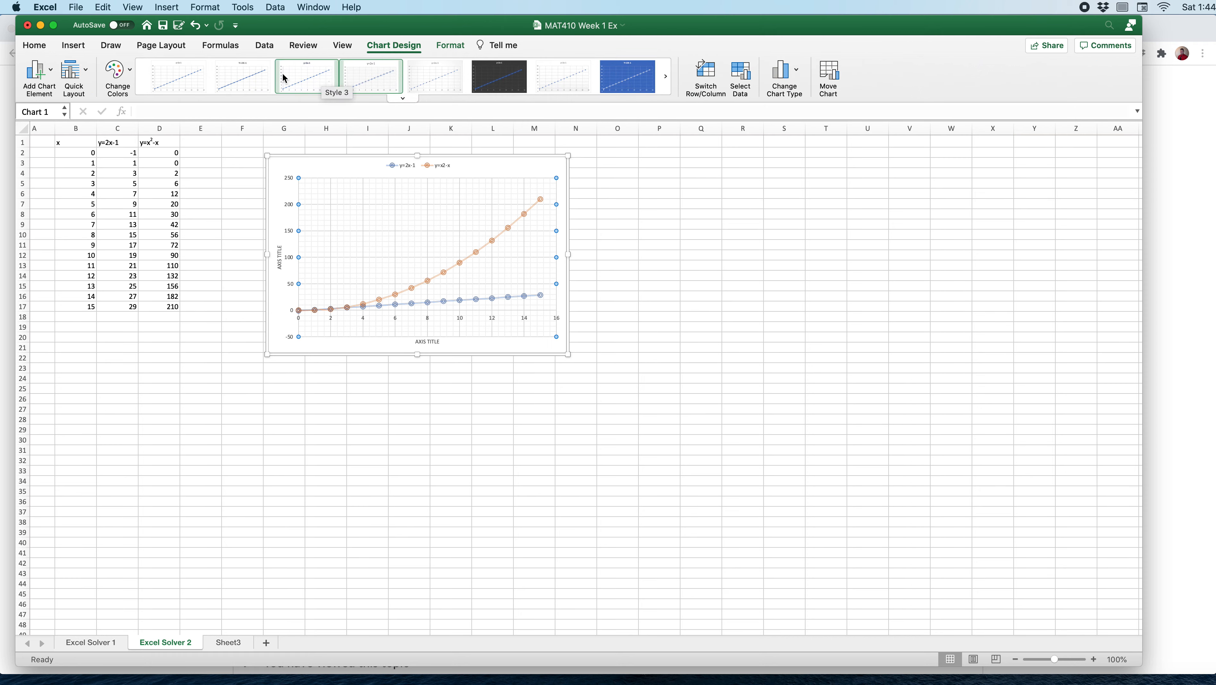
{"action": "left_click", "coordinate": [258, 80]}
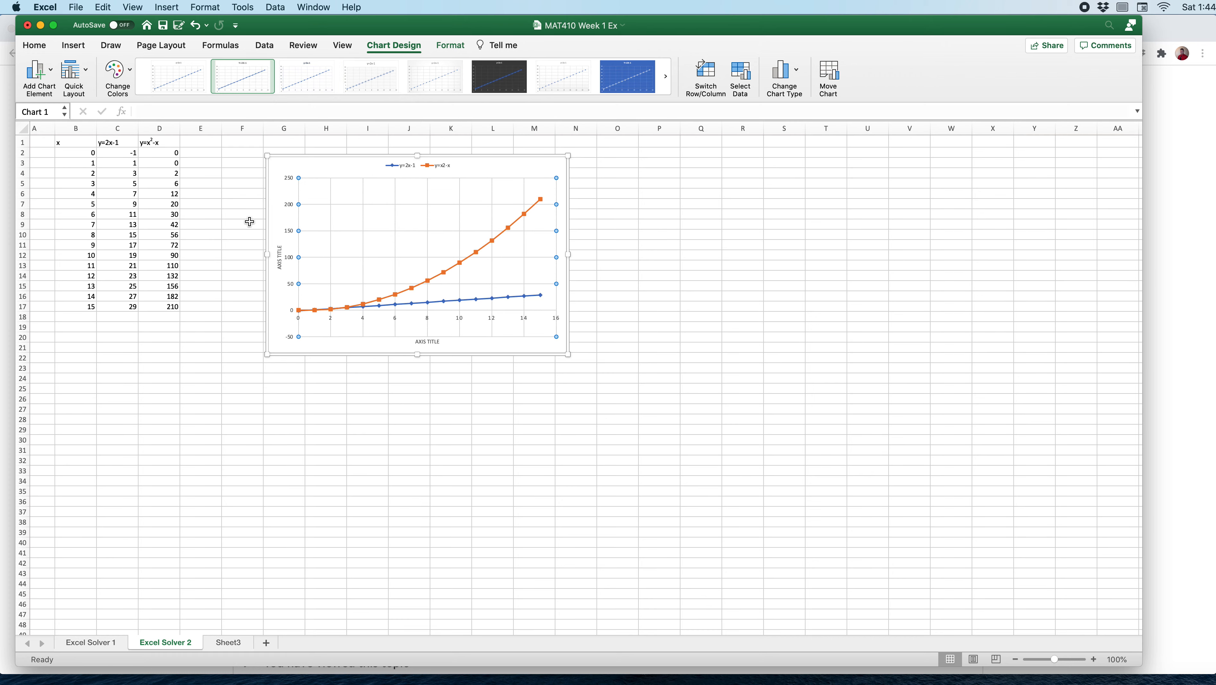
Title the chart's vertical axis YS and its horizontal axis X.
{"action": "left_click", "coordinate": [278, 254]}
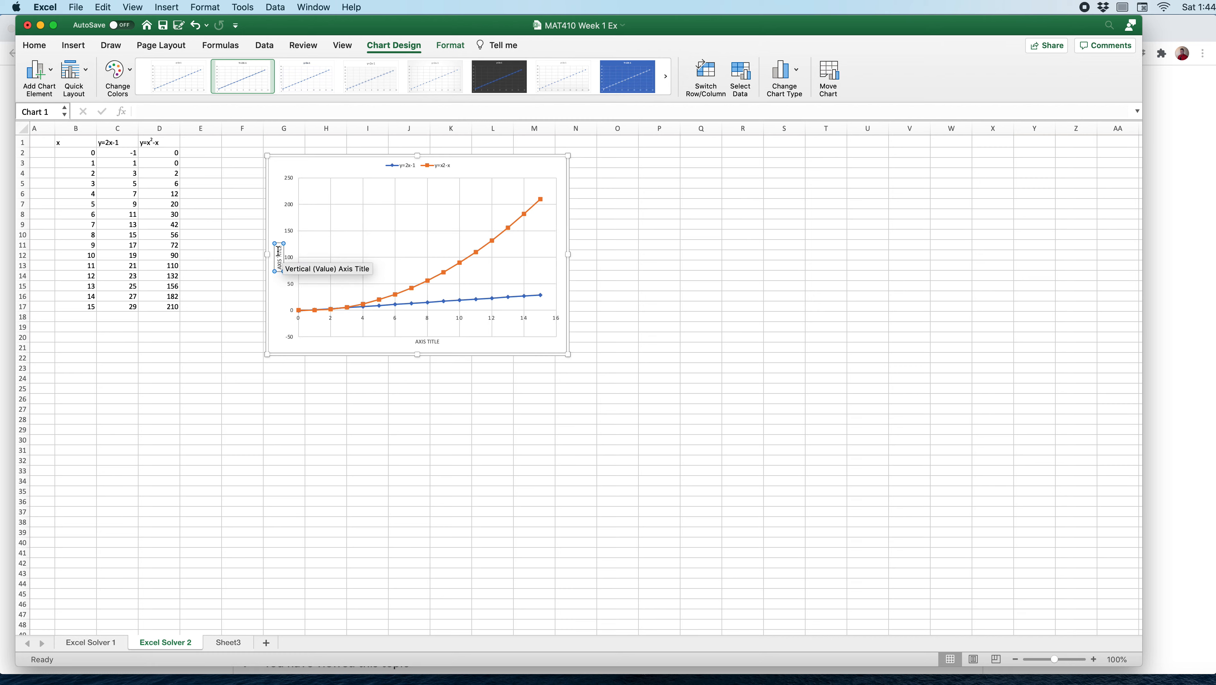
{"action": "type", "text": "YS"}
{"action": "left_click_drag", "start_coordinate": [279, 245], "coordinate": [280, 267]}
{"action": "left_click", "coordinate": [418, 344]}
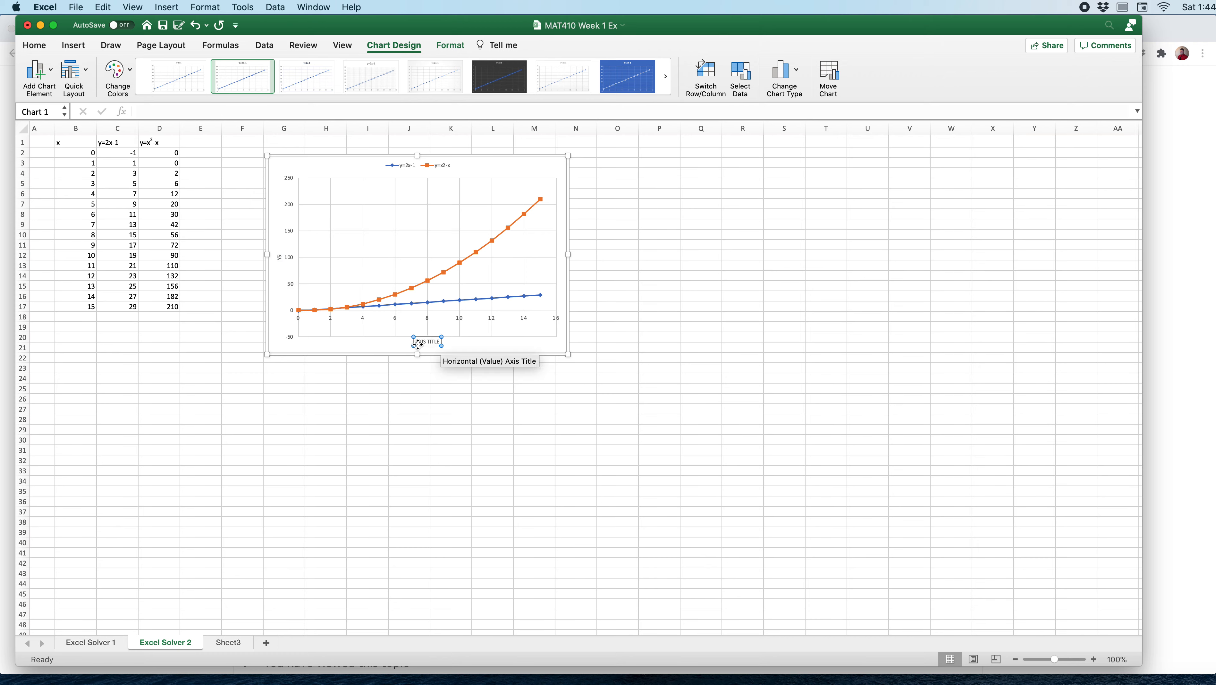
{"action": "type", "text": "S"}
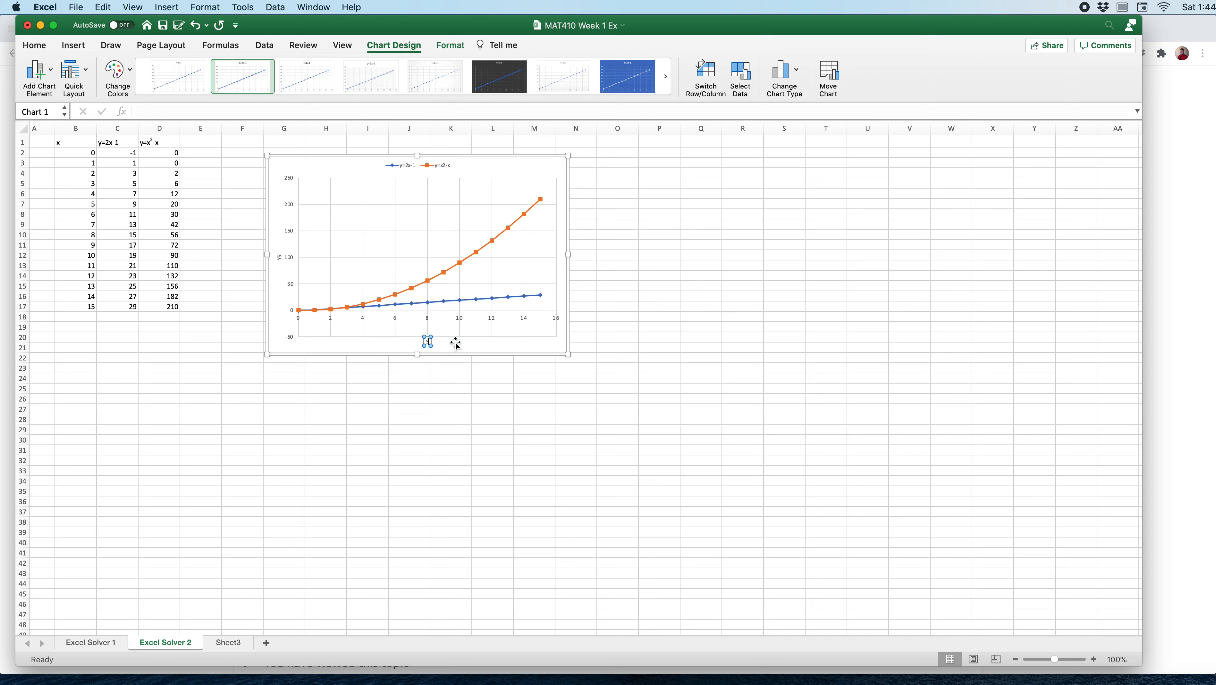
{"action": "key", "text": "BackSpace"}
{"action": "type", "text": "x"}
{"action": "left_click", "coordinate": [243, 297]}
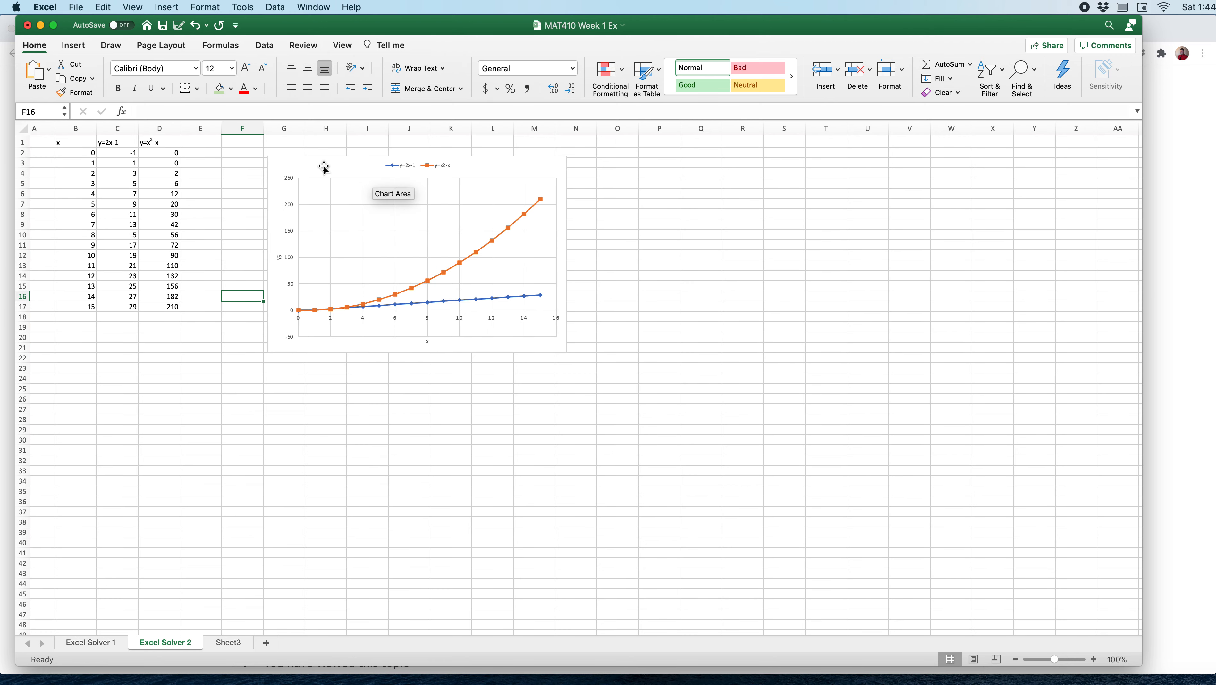
Copy the finished chart, switch to Word and paste it into the blank document.
{"action": "left_click", "coordinate": [337, 168]}
{"action": "scroll", "coordinate": [336, 168], "scroll_direction": "down", "scroll_amount": 1}
{"action": "right_click", "coordinate": [337, 169]}
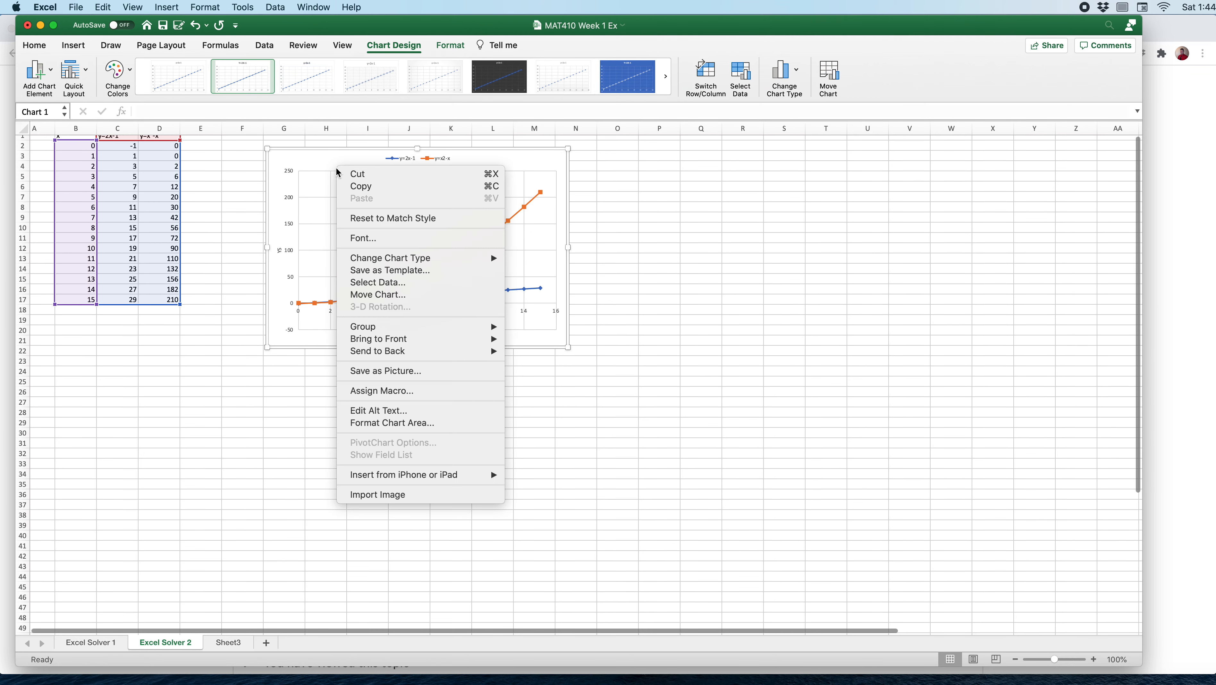
{"action": "left_click", "coordinate": [363, 187]}
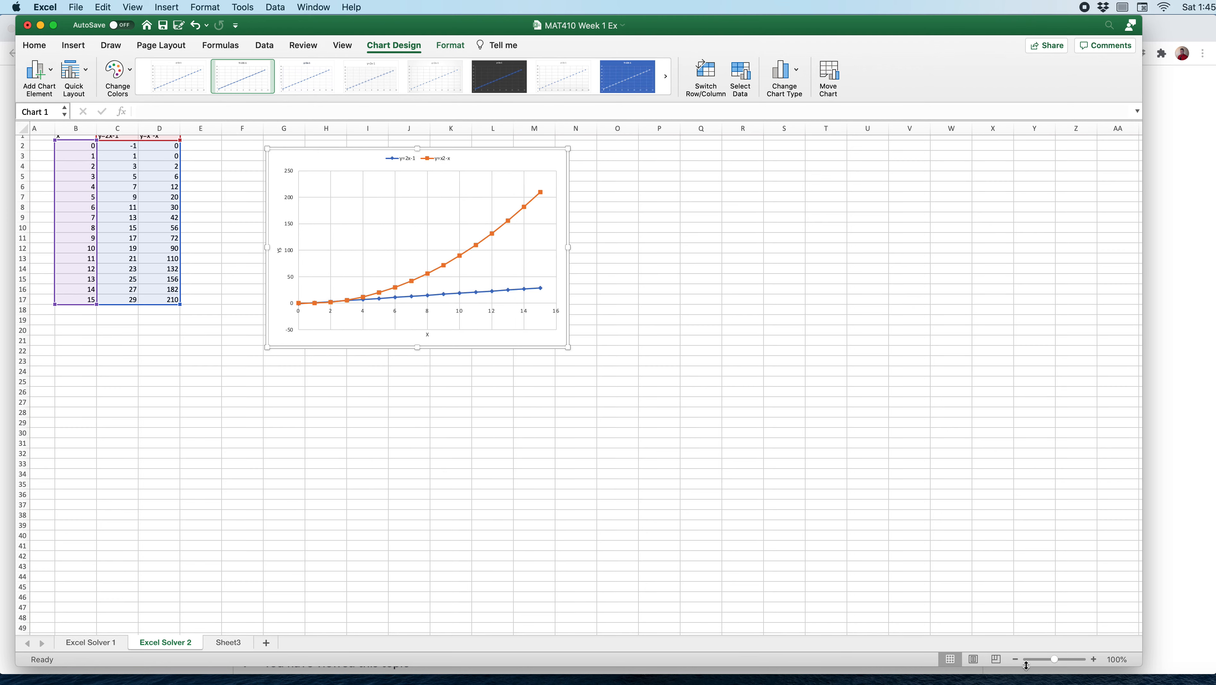
{"action": "left_click", "coordinate": [1214, 683]}
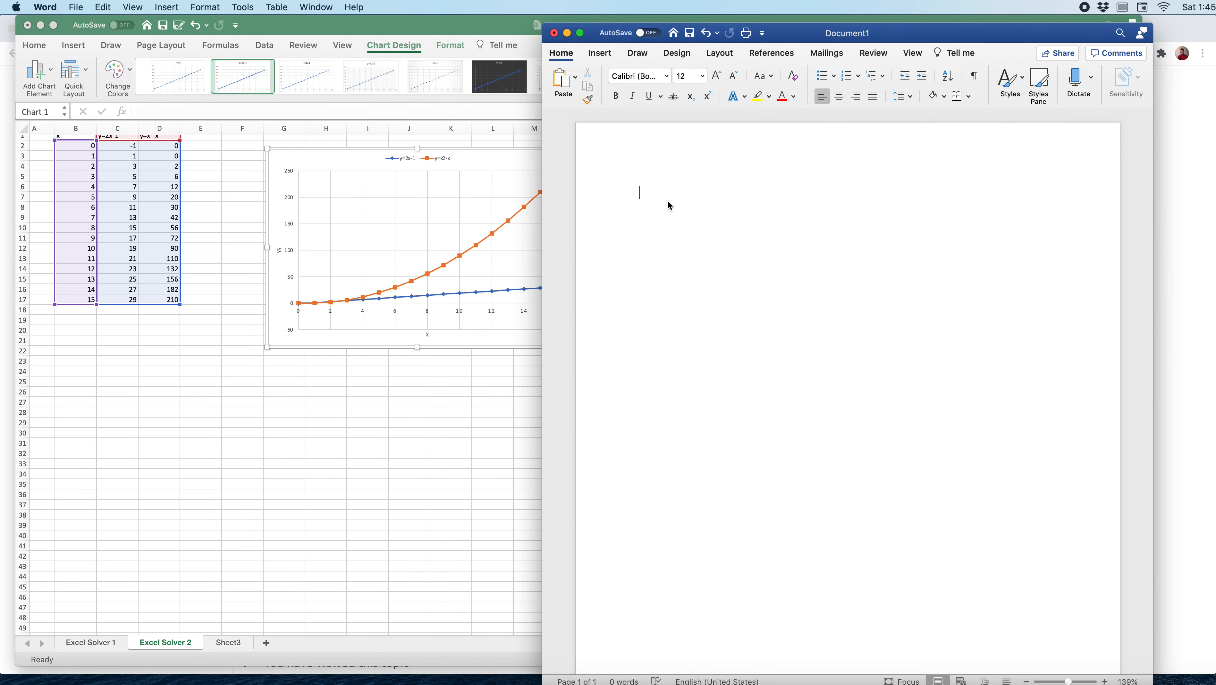
{"action": "key", "text": "super+v"}
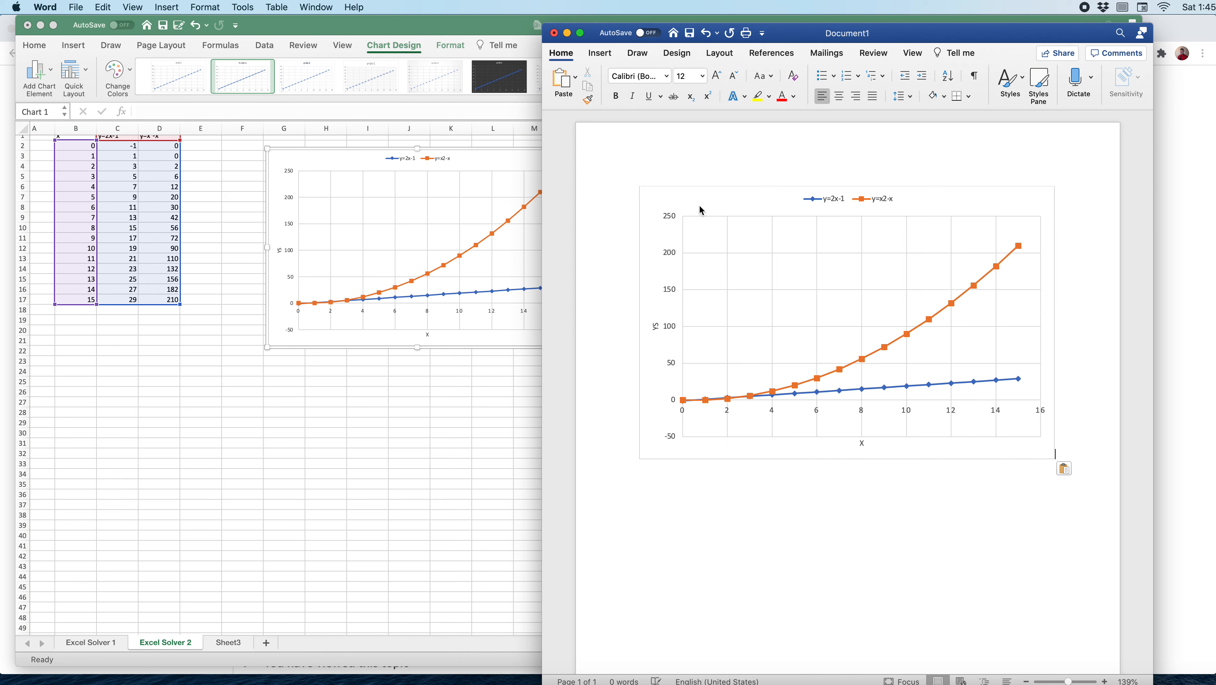